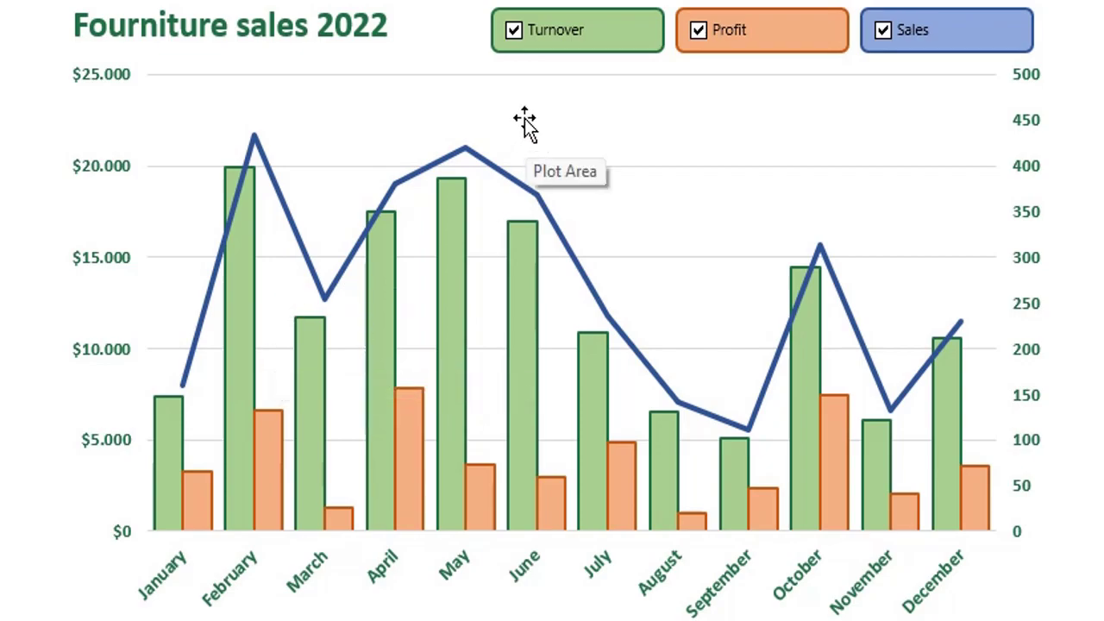
Step: Toggle the Turnover, Profit and Sales series off and back on with the chart checkboxes
{"action": "left_click", "coordinate": [514, 32]}
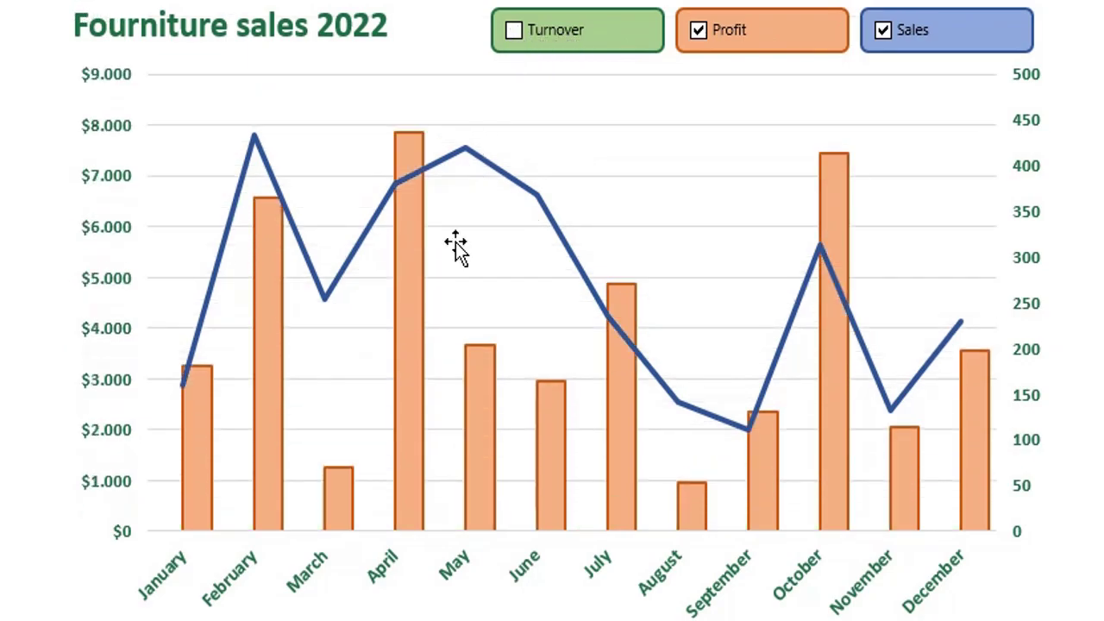
{"action": "left_click", "coordinate": [514, 37]}
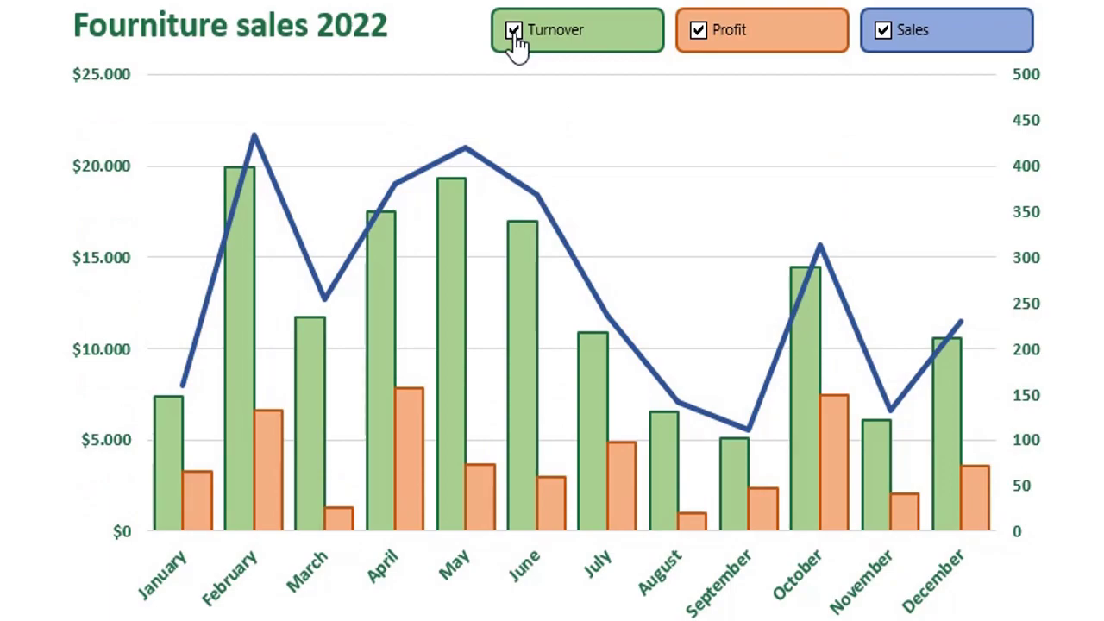
{"action": "left_click", "coordinate": [708, 35]}
{"action": "left_click", "coordinate": [881, 33]}
{"action": "left_click", "coordinate": [883, 35]}
{"action": "mouse_move", "coordinate": [280, 504]}
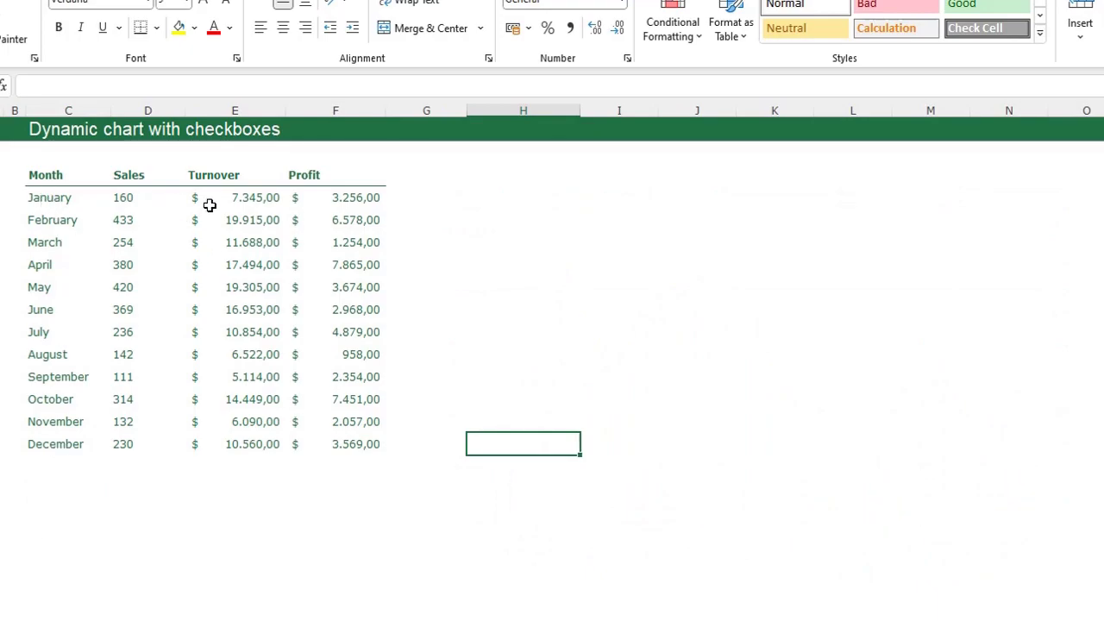
Step: Insert an empty column E between Sales and Turnover
{"action": "left_click", "coordinate": [128, 175]}
{"action": "left_click", "coordinate": [212, 175]}
{"action": "left_click", "coordinate": [311, 175]}
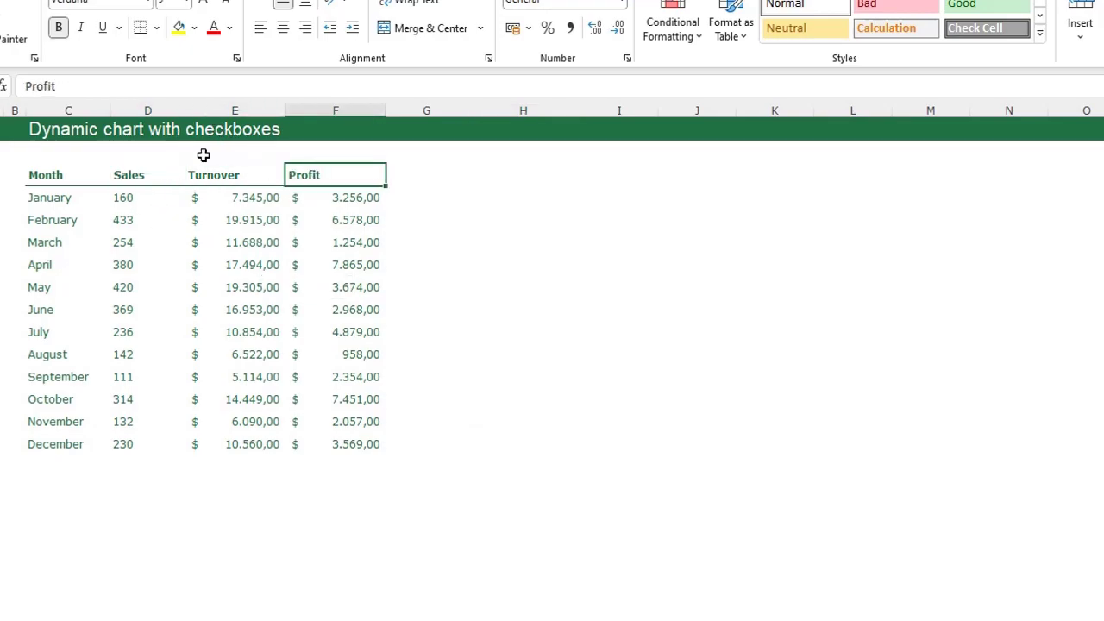
{"action": "left_click", "coordinate": [212, 110]}
{"action": "right_click", "coordinate": [215, 112]}
{"action": "left_click", "coordinate": [258, 291]}
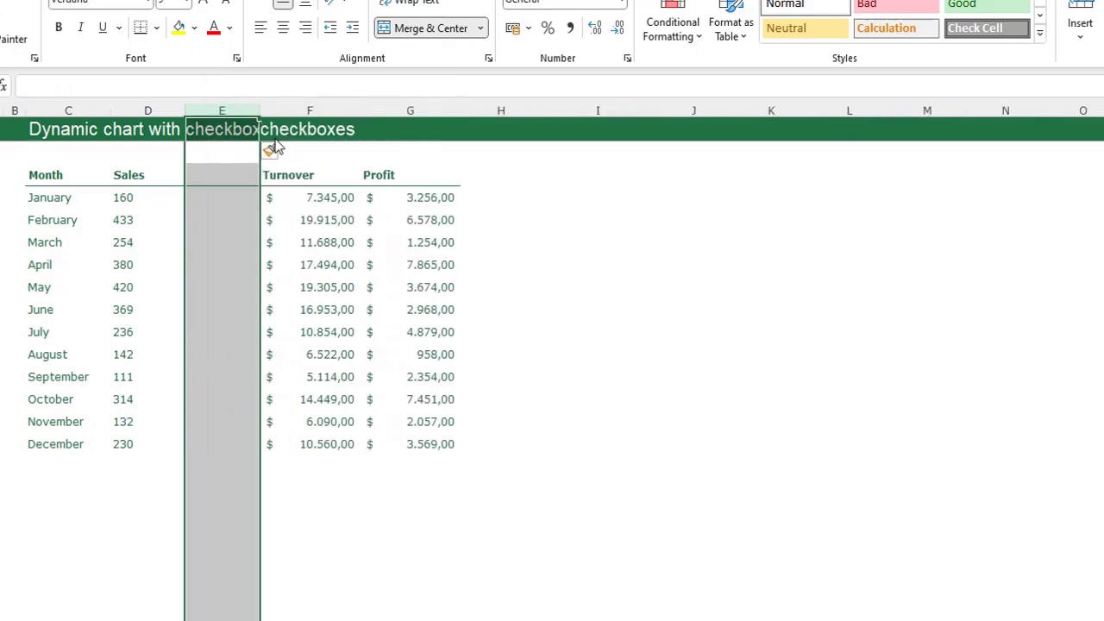
Step: Insert empty columns before Profit and, with F4, after Profit
{"action": "right_click", "coordinate": [385, 110]}
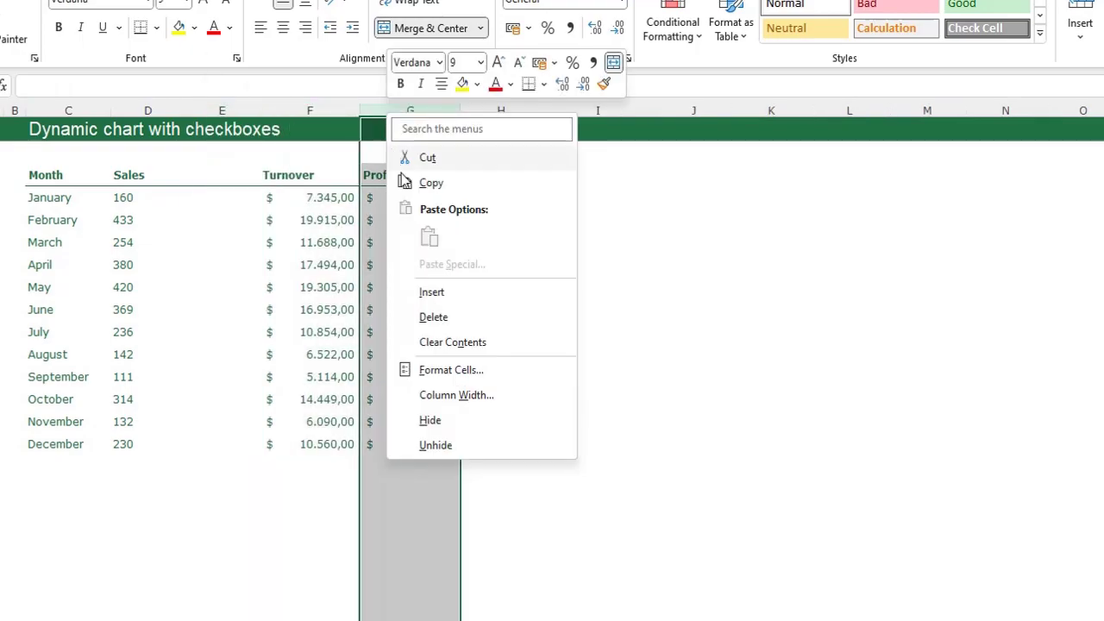
{"action": "left_click", "coordinate": [431, 290]}
{"action": "left_click", "coordinate": [593, 201]}
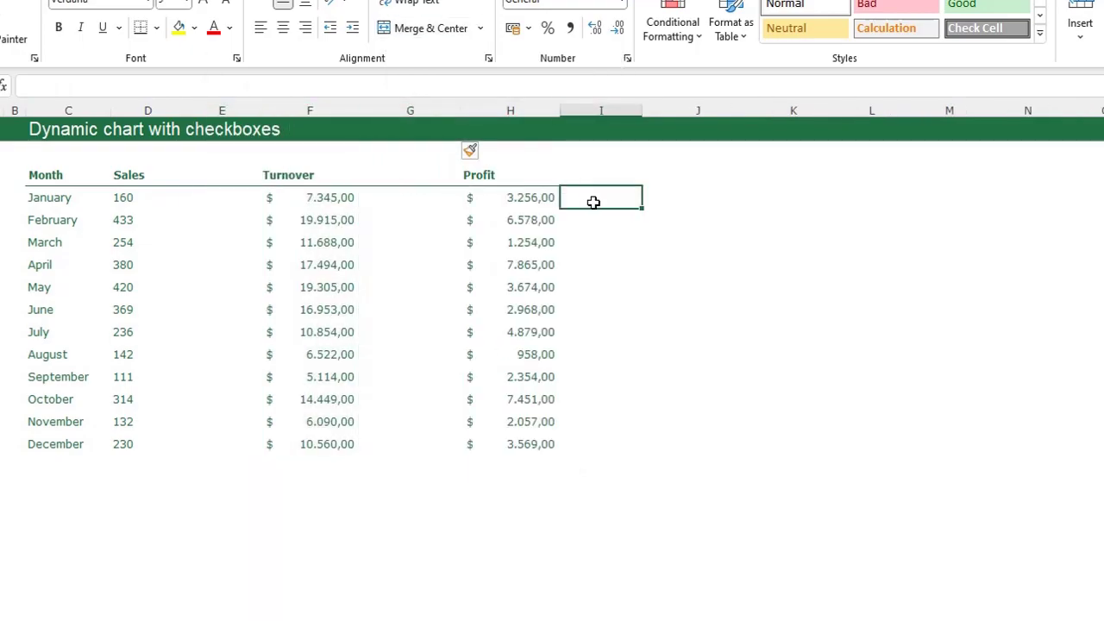
{"action": "key", "text": "F4"}
{"action": "key", "text": "Down"}
{"action": "key", "text": "Down"}
{"action": "key", "text": "Down"}
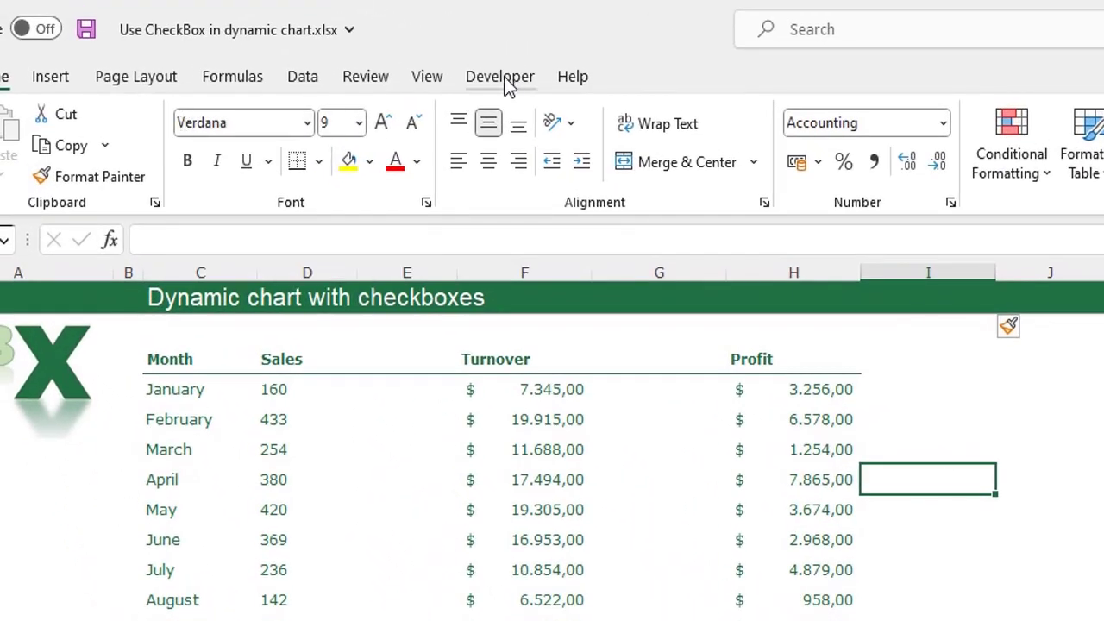
Step: Enable the Developer tab in Customize the Ribbon so its tools appear
{"action": "left_click", "coordinate": [500, 77]}
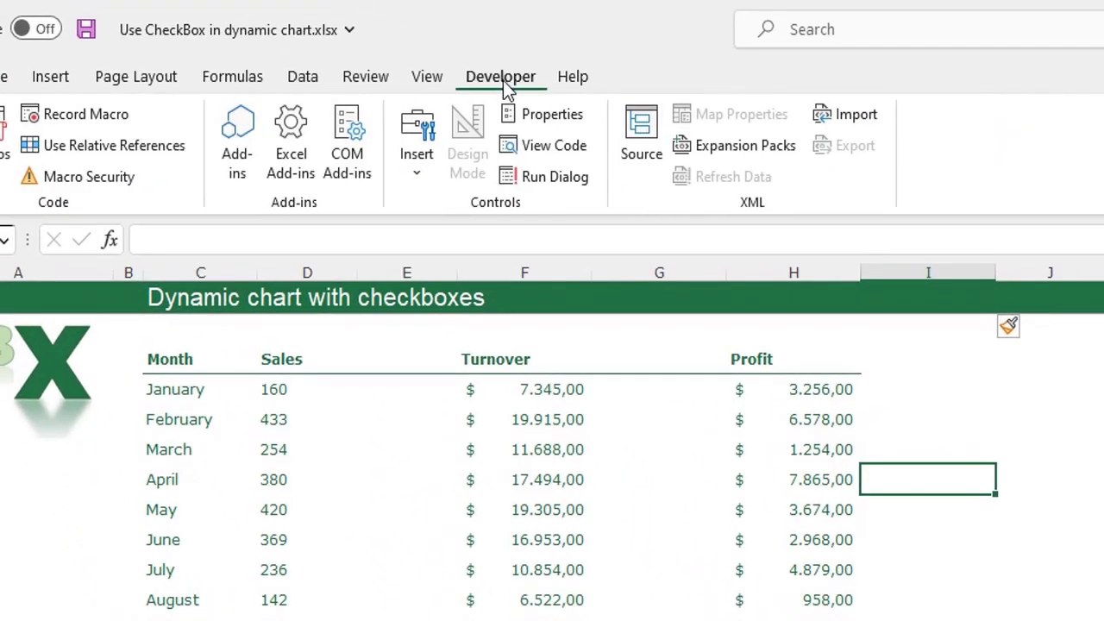
{"action": "right_click", "coordinate": [375, 162]}
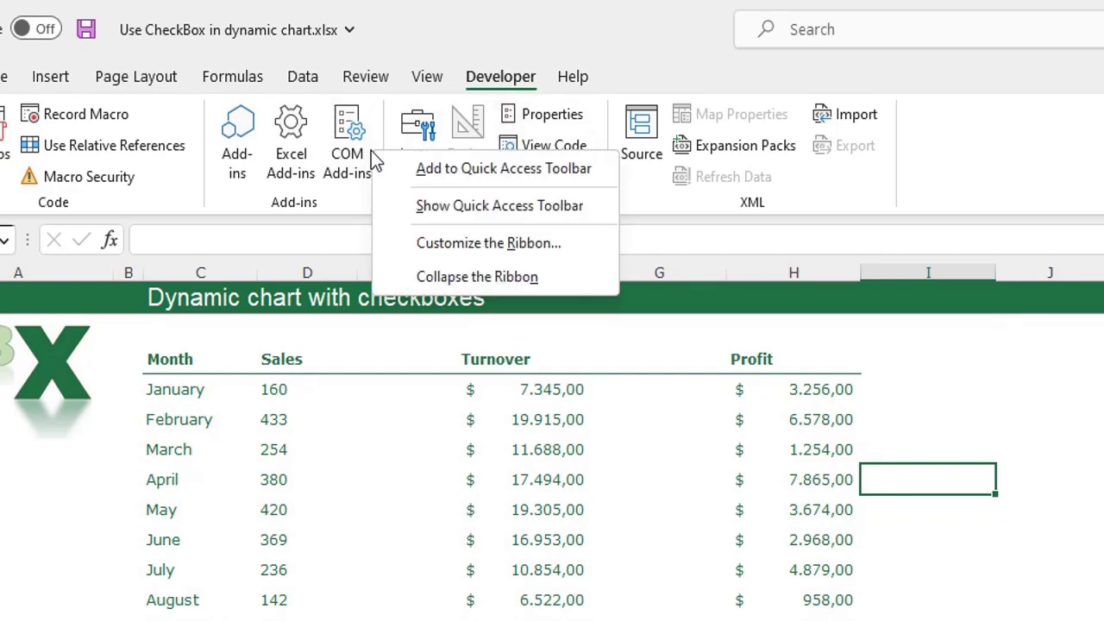
{"action": "left_click", "coordinate": [457, 244]}
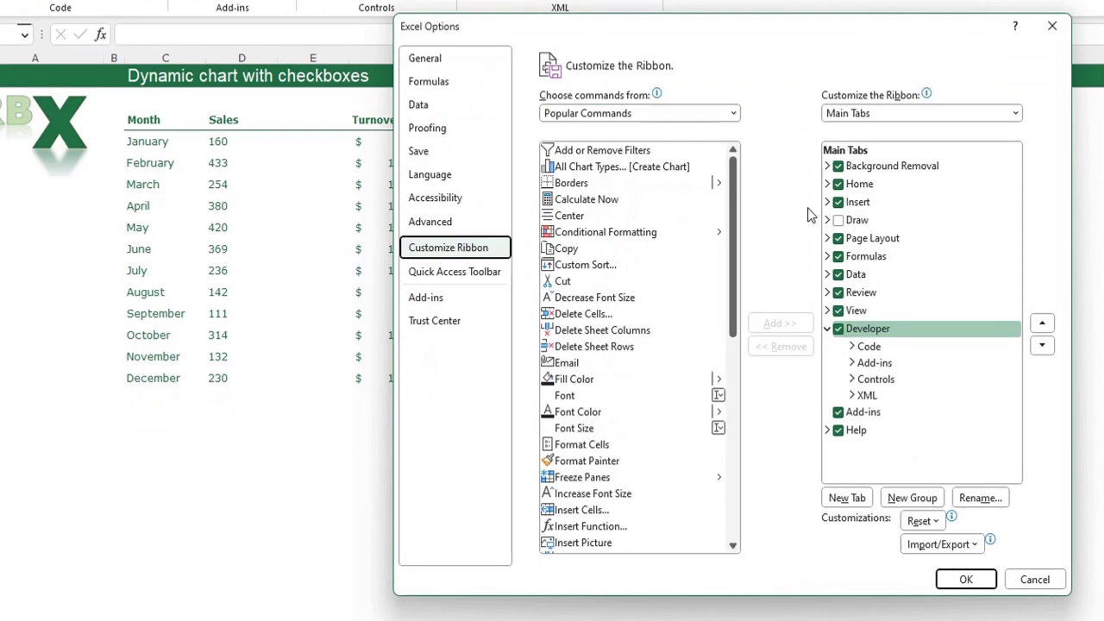
{"action": "left_click", "coordinate": [838, 330]}
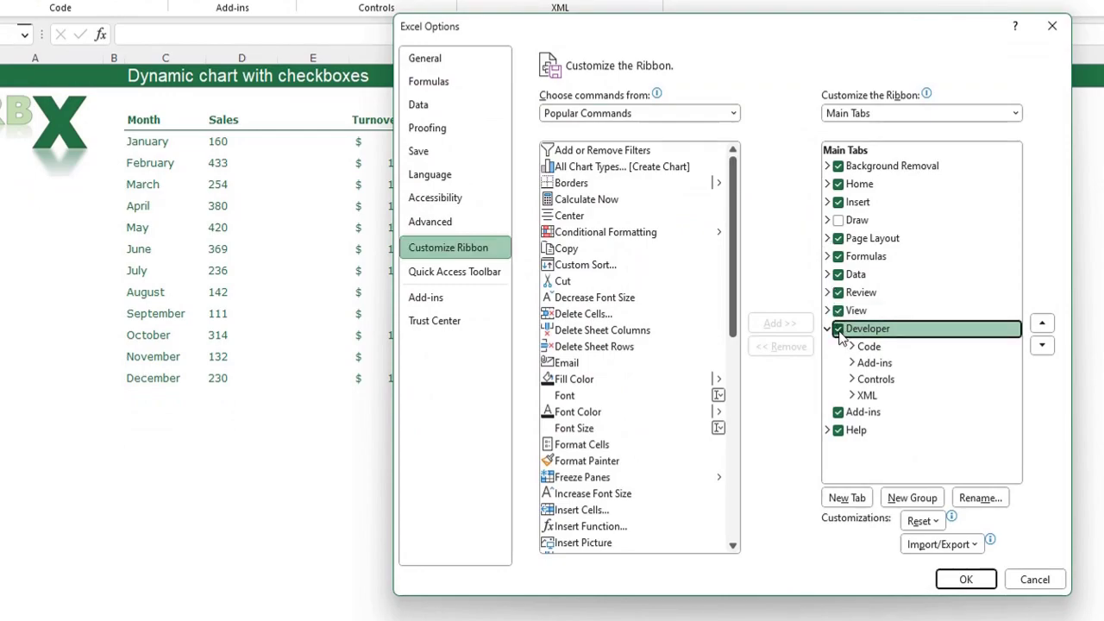
{"action": "left_click", "coordinate": [966, 579]}
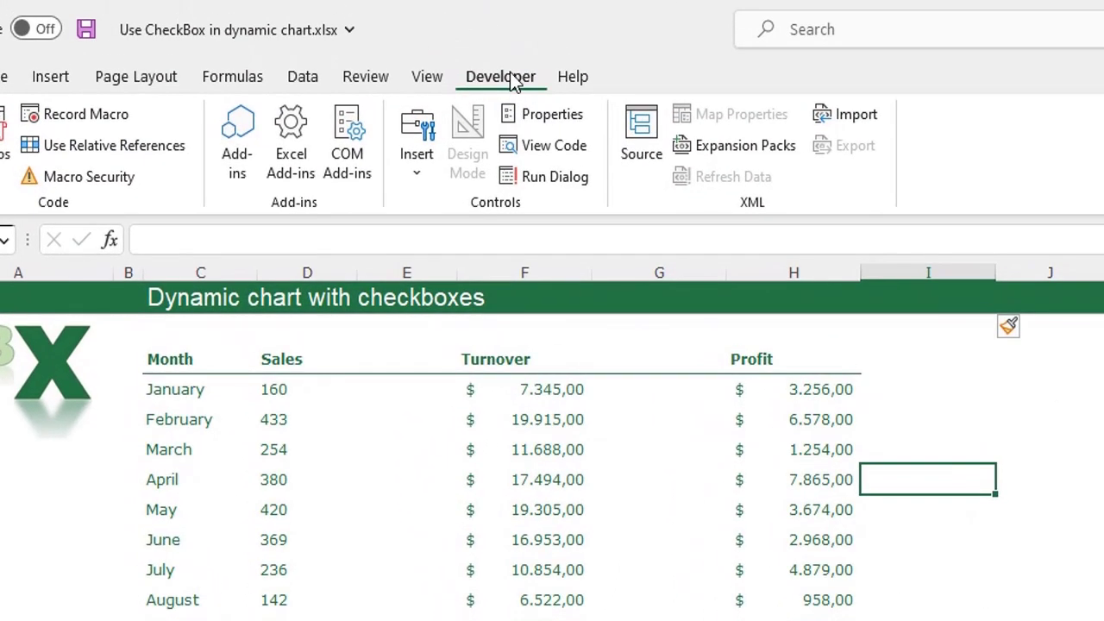
Step: Draw a Form Controls checkbox below the table and label it Sales
{"action": "left_click", "coordinate": [418, 168]}
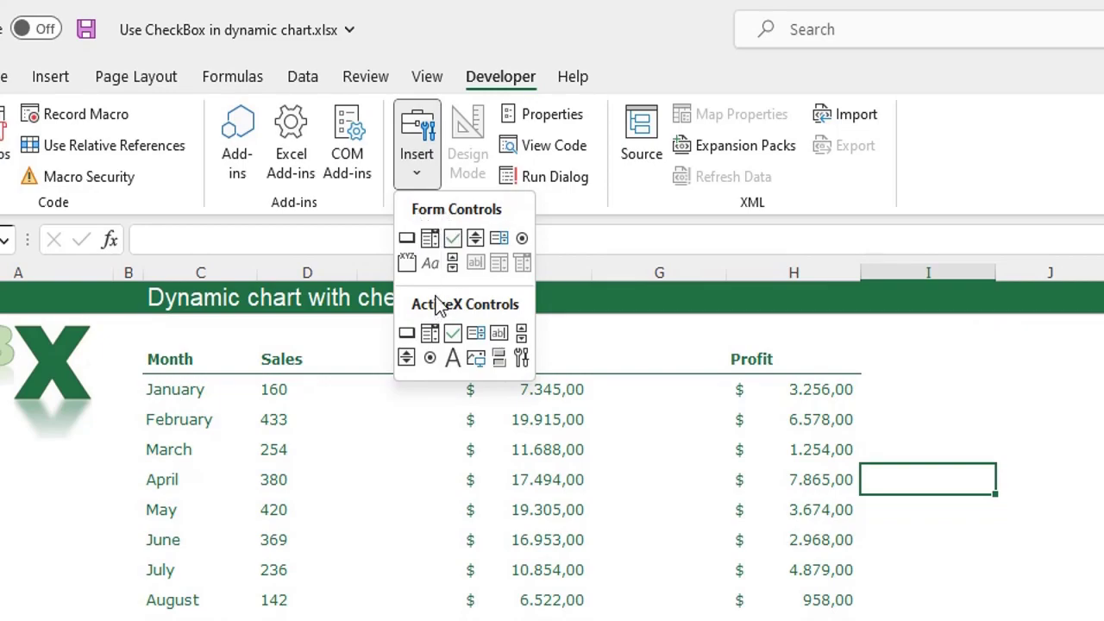
{"action": "left_click", "coordinate": [455, 240]}
{"action": "mouse_move", "coordinate": [573, 532]}
{"action": "left_mouse_down"}
{"action": "mouse_move", "coordinate": [637, 565]}
{"action": "mouse_move", "coordinate": [717, 559]}
{"action": "left_mouse_up"}
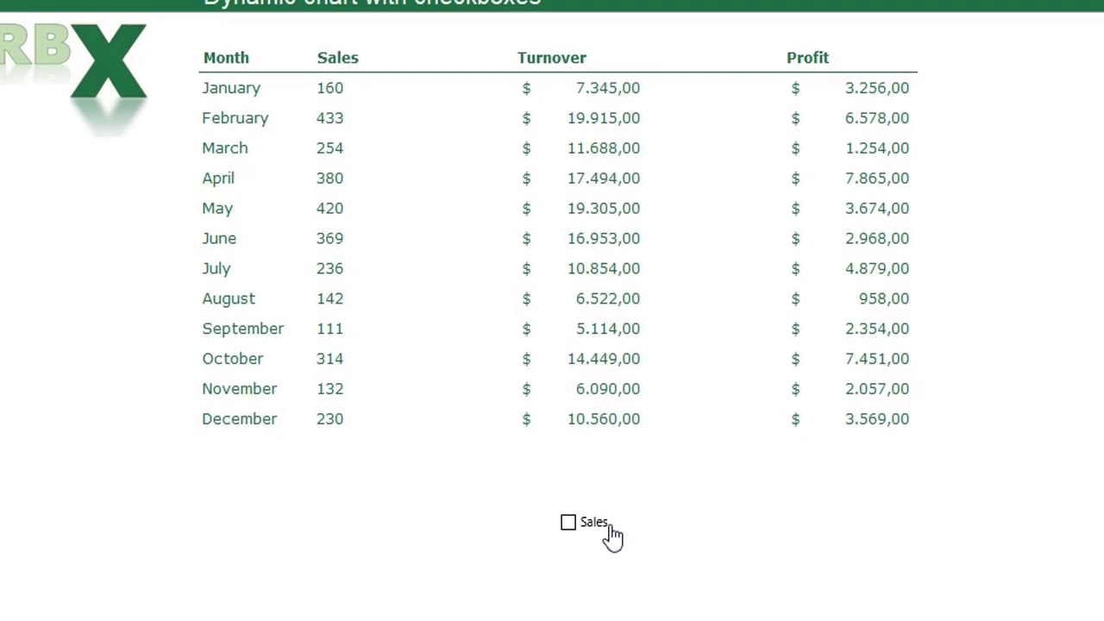
{"action": "right_click", "coordinate": [630, 545]}
{"action": "key", "text": "Escape"}
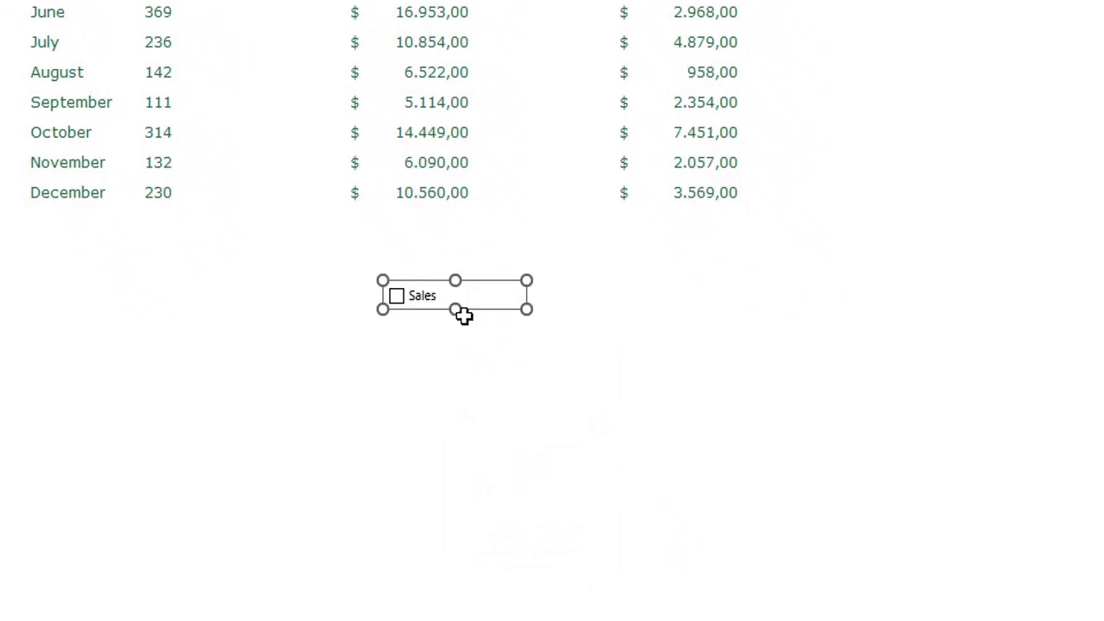
Step: Duplicate the Sales checkbox twice with Ctrl+D and stack the copies aligned beneath it
{"action": "key", "text": "ctrl+d"}
{"action": "key", "text": "ctrl+d"}
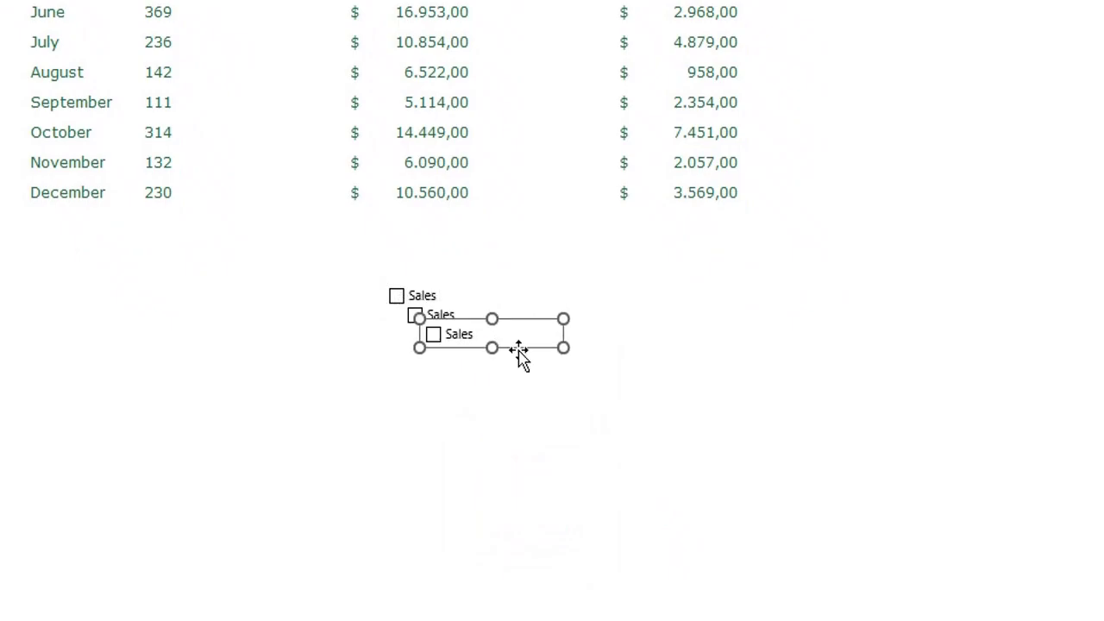
{"action": "key", "text": "Escape"}
{"action": "left_click_drag", "start_coordinate": [517, 354], "coordinate": [480, 383]}
{"action": "left_click", "coordinate": [471, 335]}
{"action": "left_click_drag", "start_coordinate": [447, 299], "coordinate": [431, 316]}
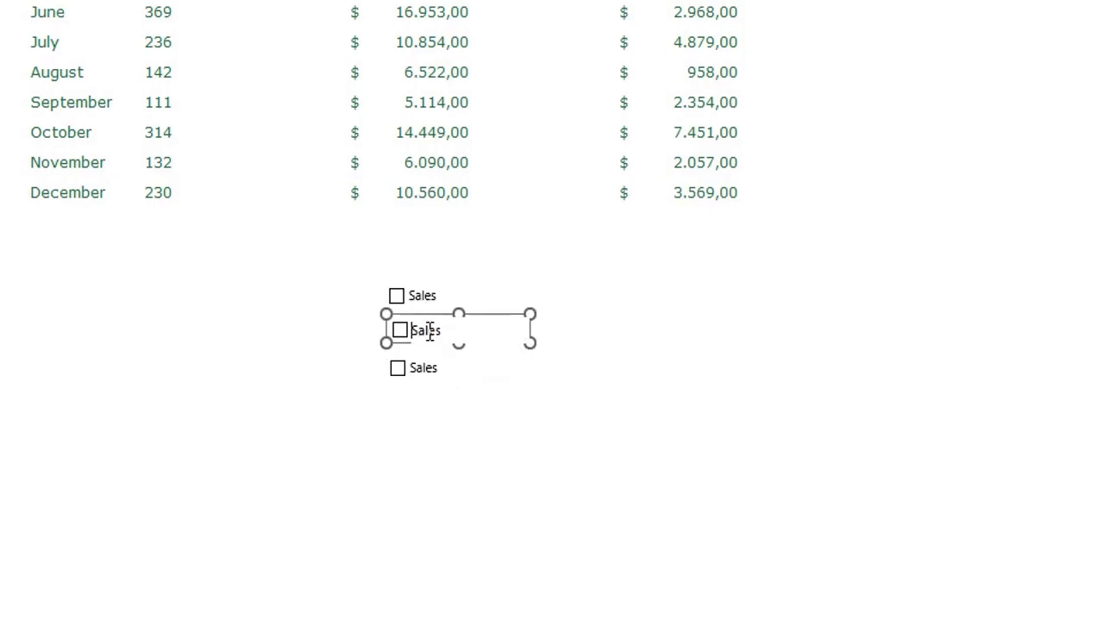
Step: Relabel the middle checkbox 'Turnover' and the third checkbox 'Profit'
{"action": "left_click", "coordinate": [504, 318]}
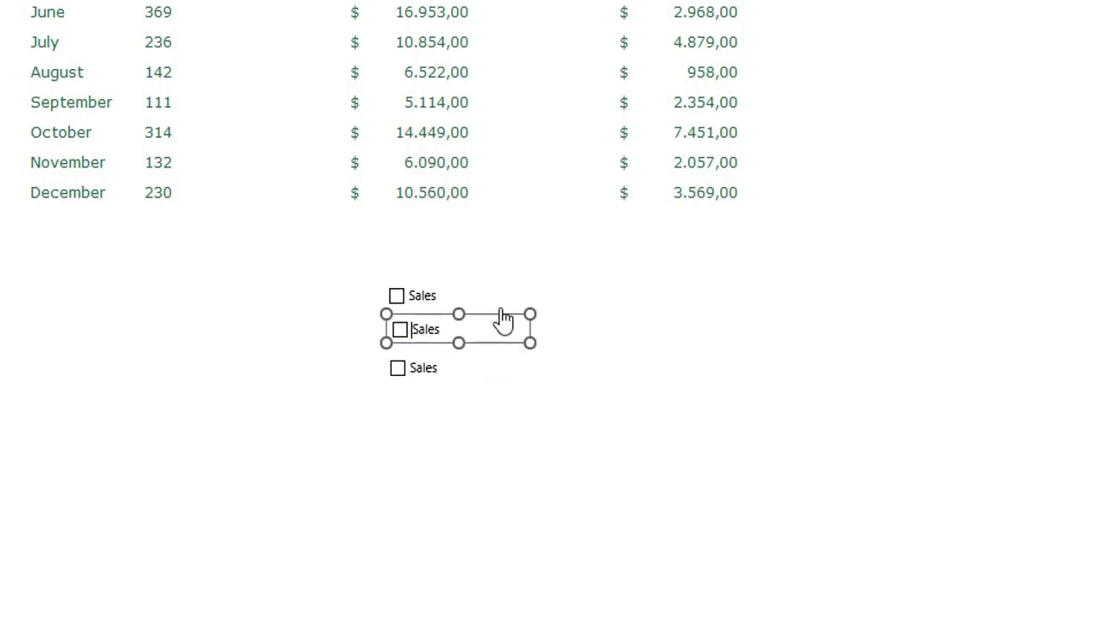
{"action": "key", "text": "ctrl+a"}
{"action": "type", "text": "Turnover"}
{"action": "right_click", "coordinate": [432, 372]}
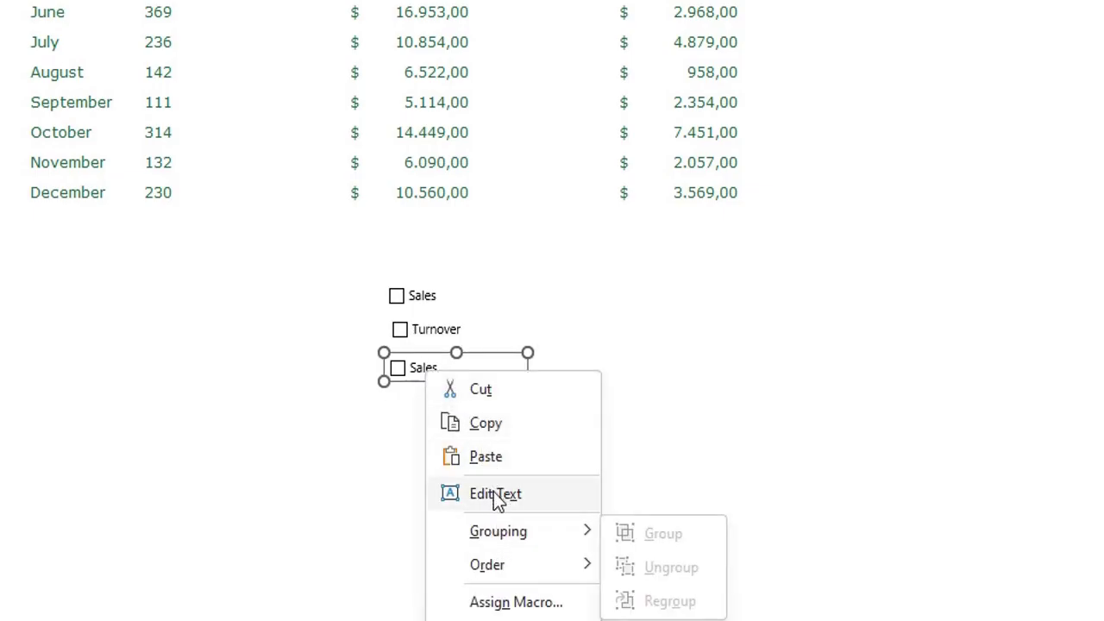
{"action": "left_click", "coordinate": [494, 493]}
{"action": "left_click", "coordinate": [699, 347]}
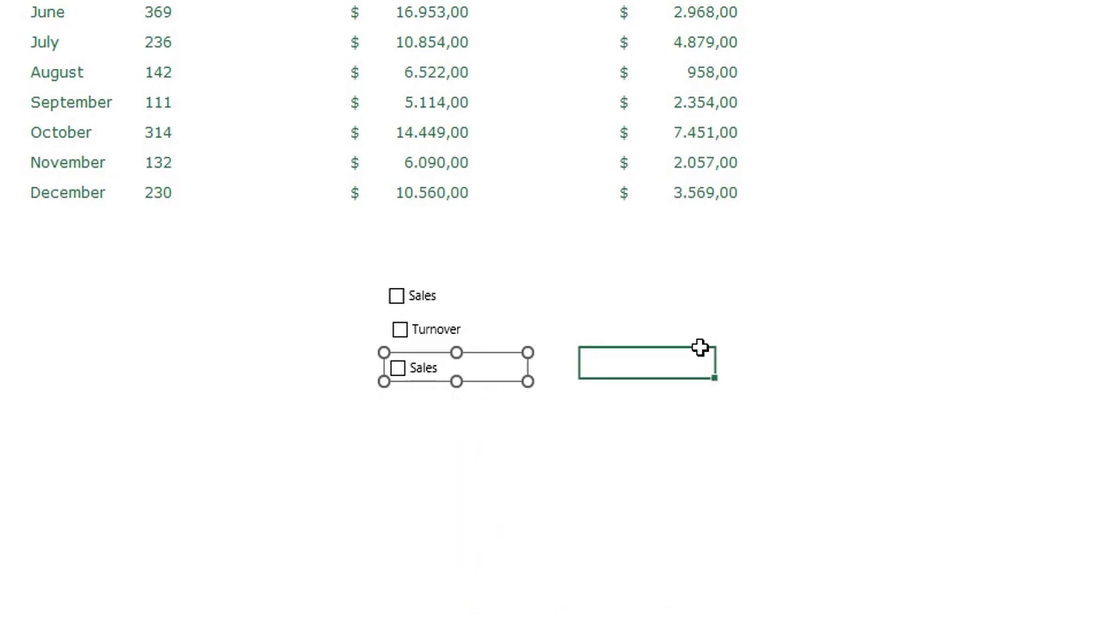
Step: Link the Sales checkbox to cell $E$3 with 3-D shading
{"action": "right_click", "coordinate": [431, 296]}
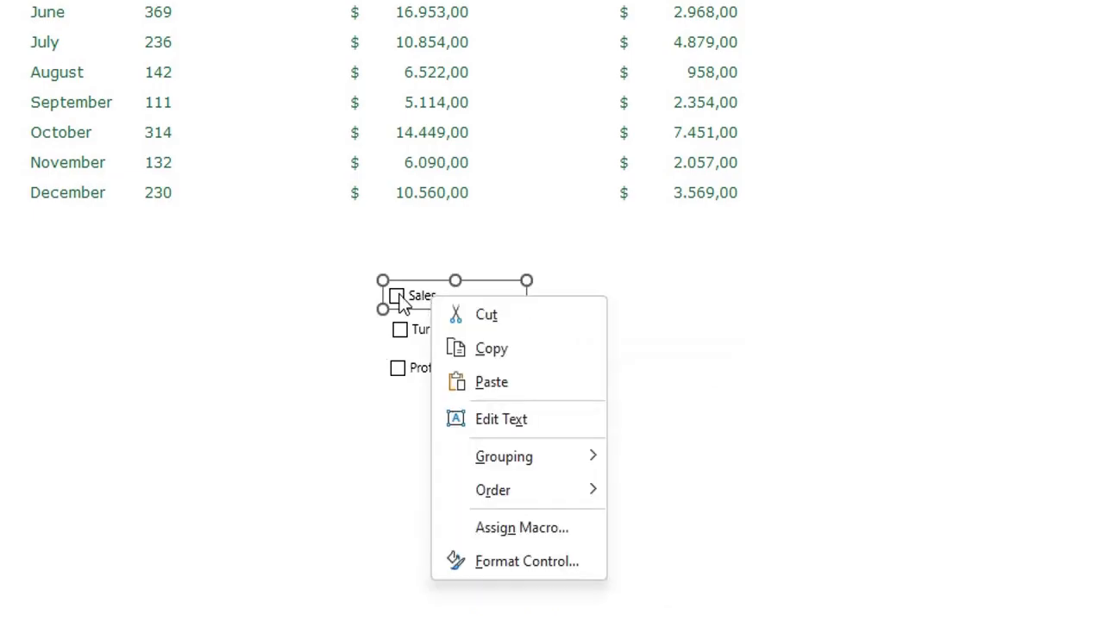
{"action": "left_click", "coordinate": [524, 561]}
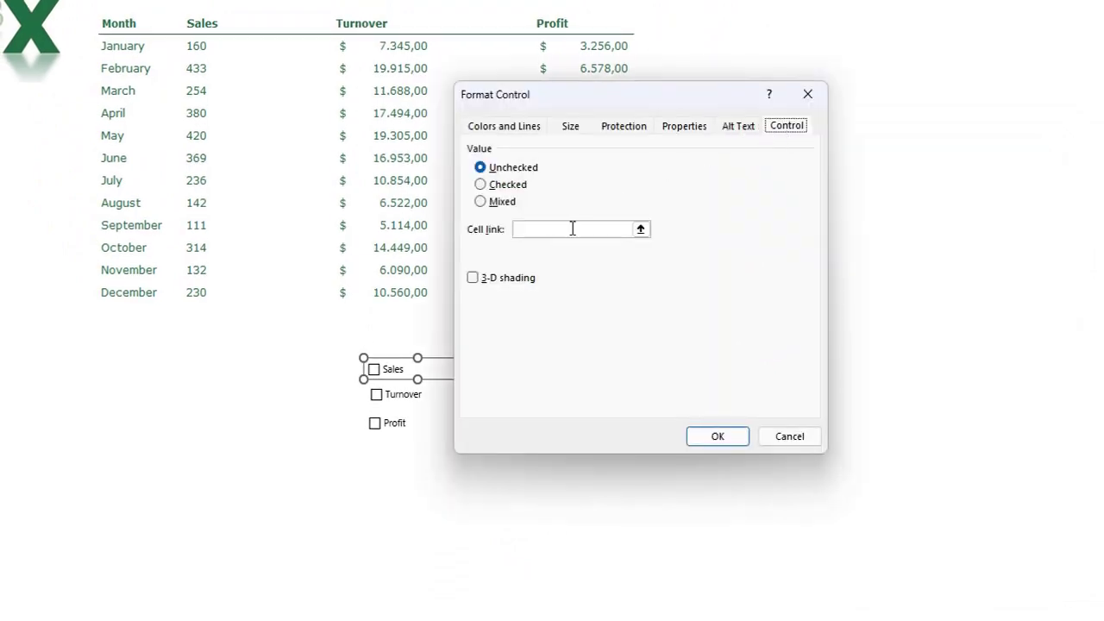
{"action": "left_click", "coordinate": [642, 230]}
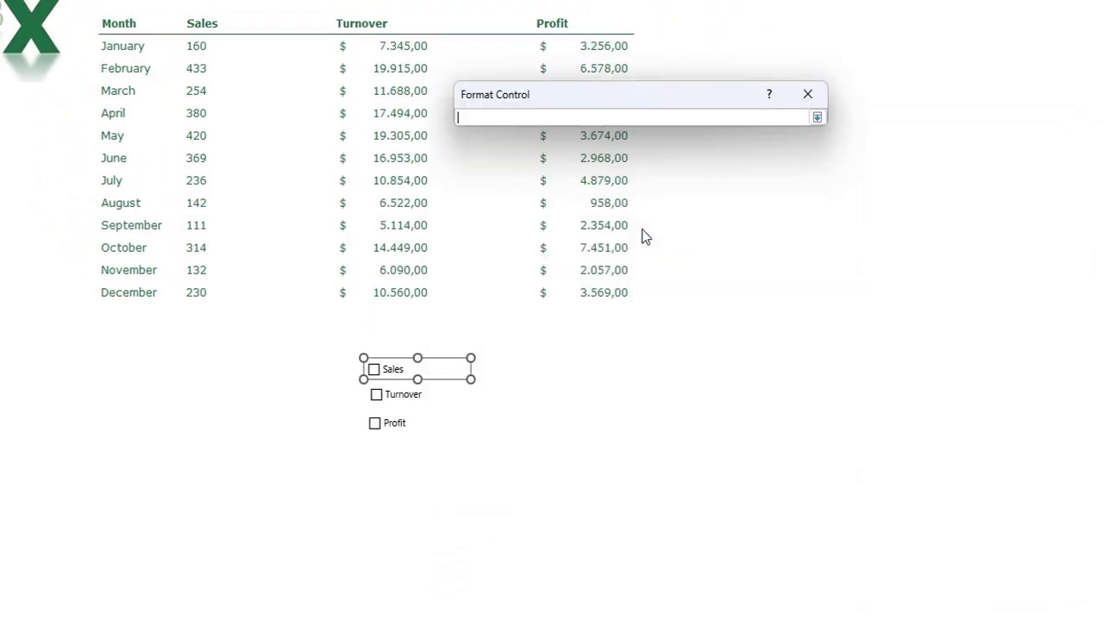
{"action": "left_click", "coordinate": [282, 24]}
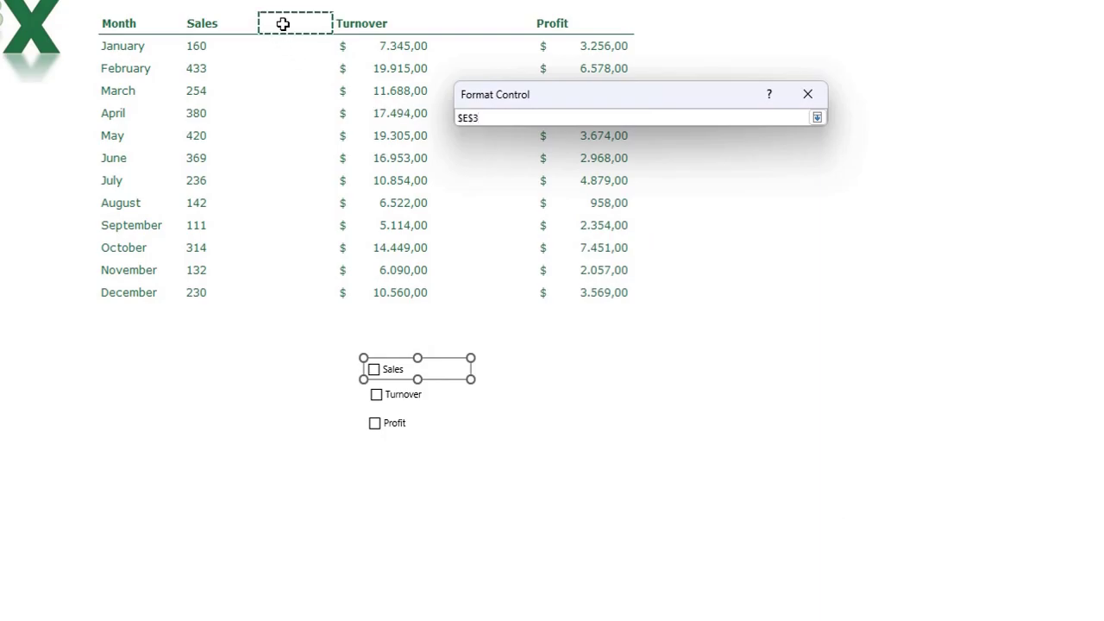
{"action": "key", "text": "Return"}
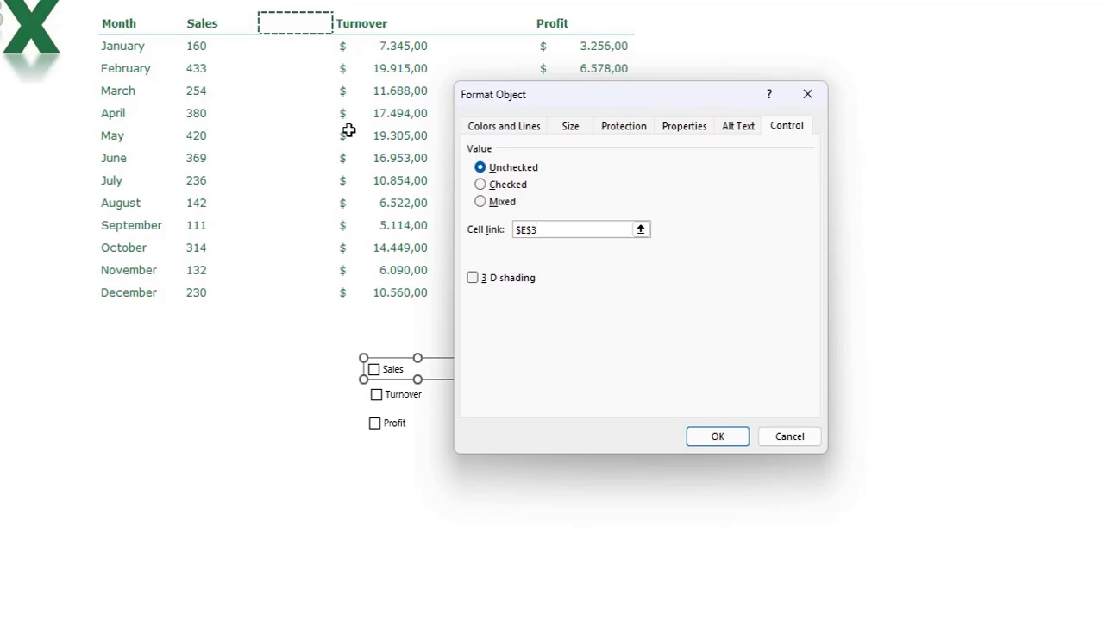
{"action": "left_click", "coordinate": [474, 280]}
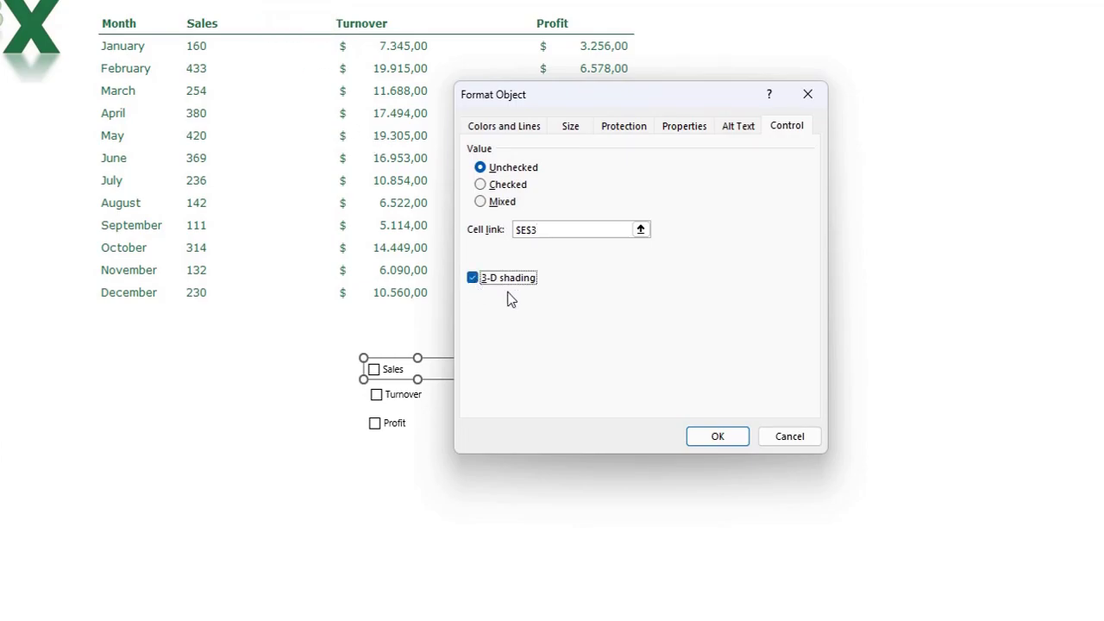
{"action": "left_click", "coordinate": [716, 436]}
Step: Link the Turnover checkbox to cell $G$3 with 3-D shading
{"action": "right_click", "coordinate": [416, 395]}
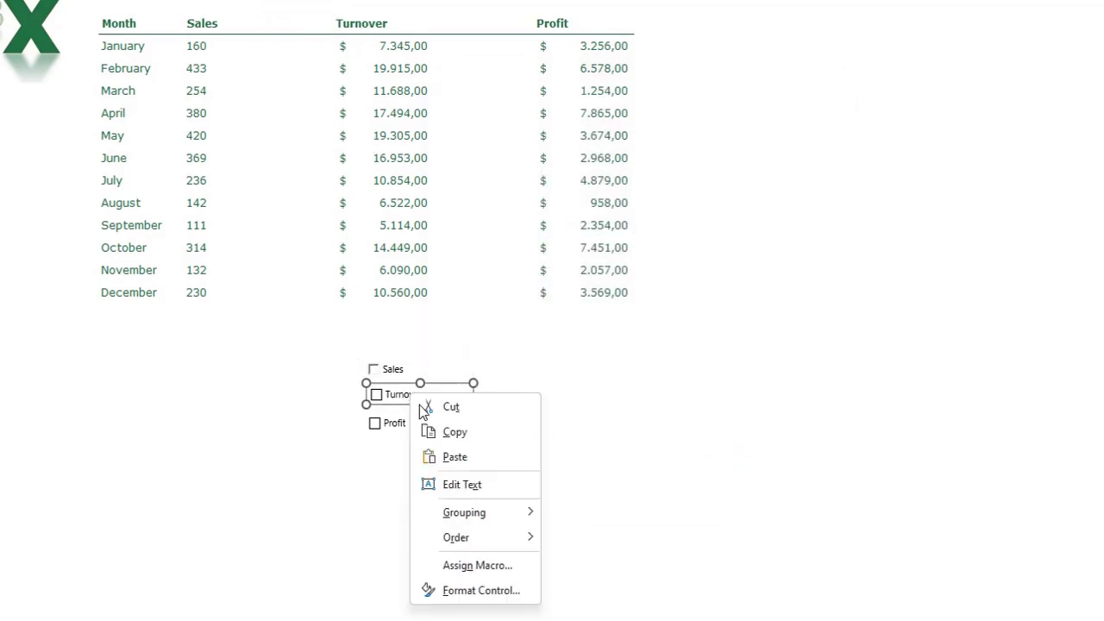
{"action": "left_click", "coordinate": [479, 589]}
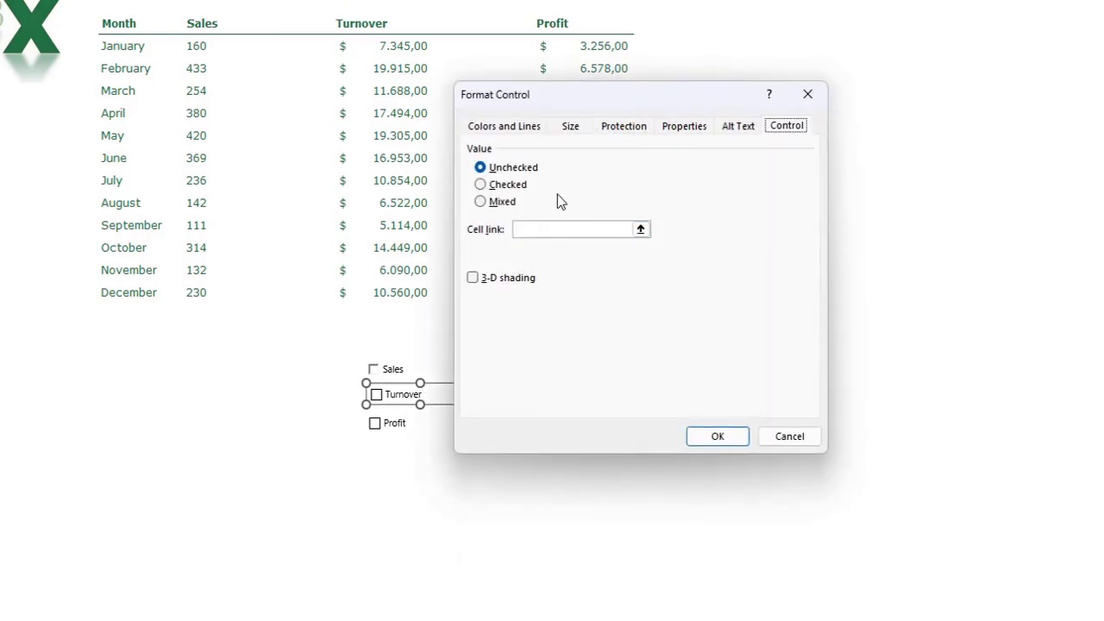
{"action": "left_click", "coordinate": [641, 229]}
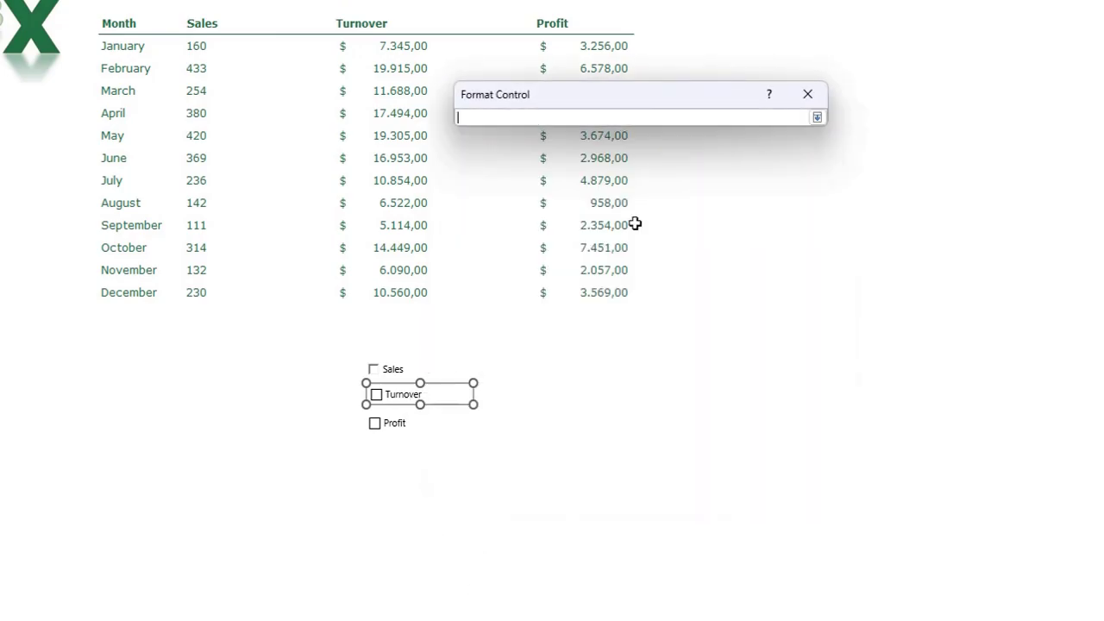
{"action": "left_click", "coordinate": [464, 22]}
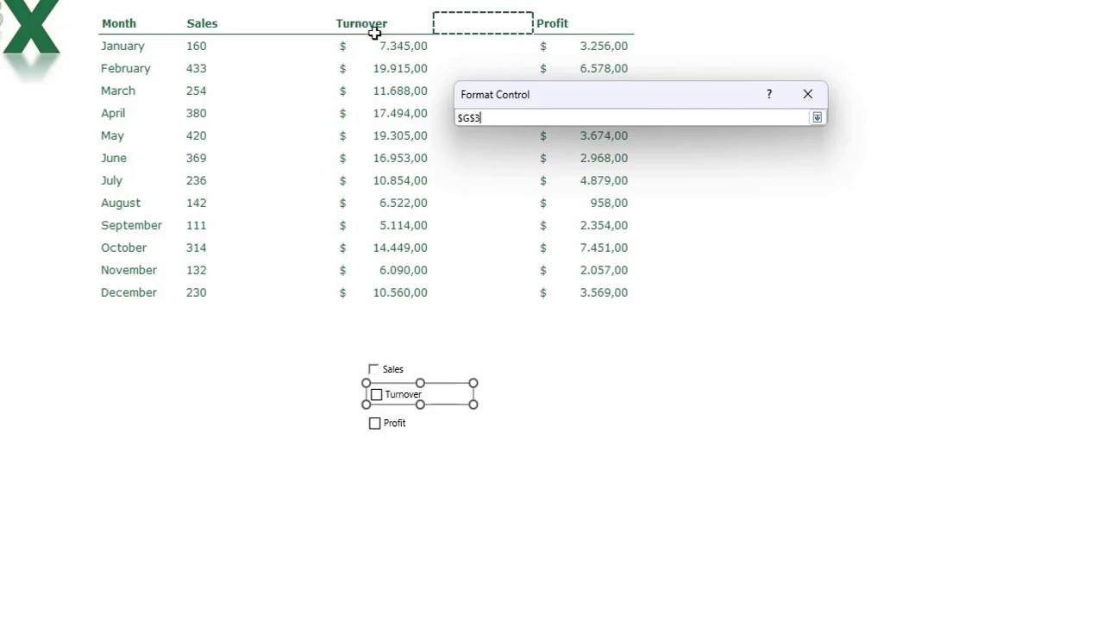
{"action": "key", "text": "Return"}
{"action": "left_click", "coordinate": [472, 278]}
{"action": "left_click", "coordinate": [716, 437]}
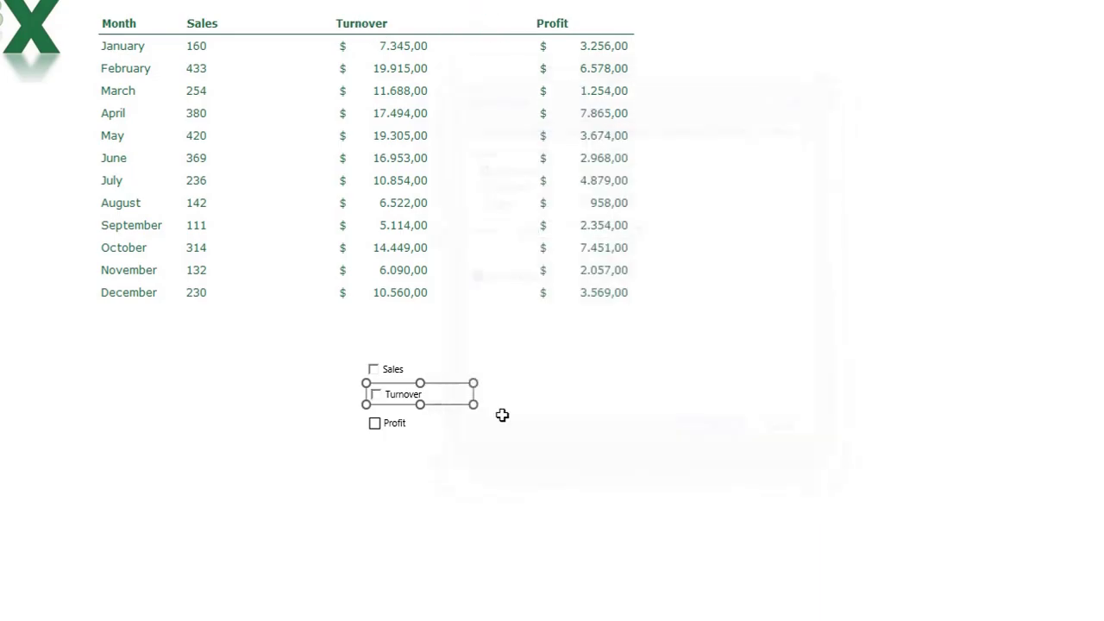
Step: Link the Profit checkbox to cell $I$3 with 3-D shading
{"action": "right_click", "coordinate": [405, 421]}
{"action": "left_click", "coordinate": [470, 616]}
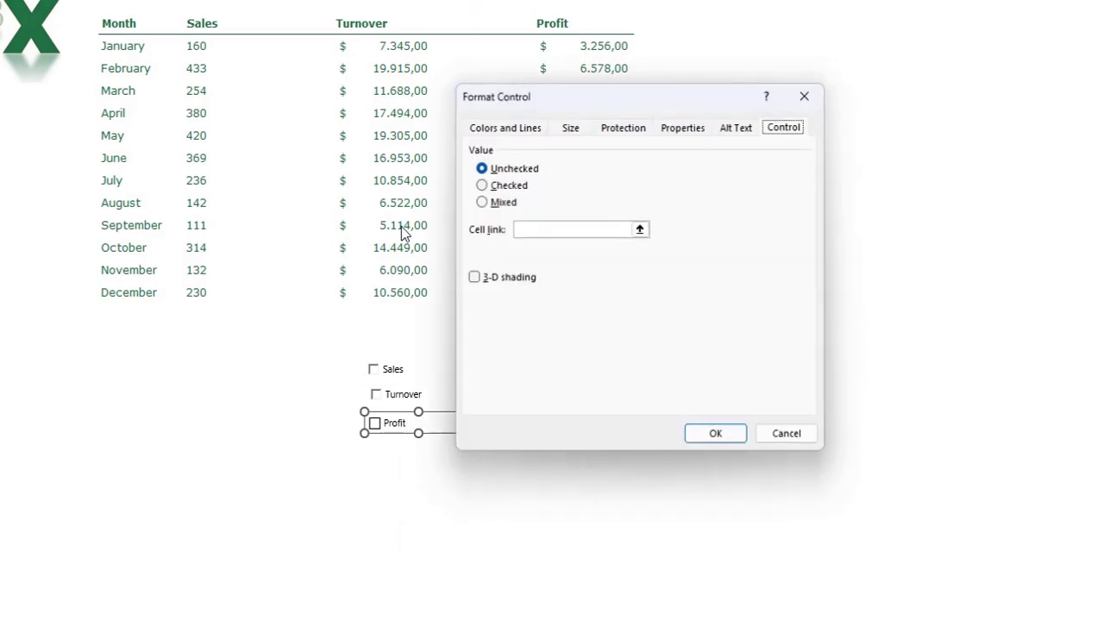
{"action": "left_click", "coordinate": [641, 227]}
{"action": "left_click", "coordinate": [662, 27]}
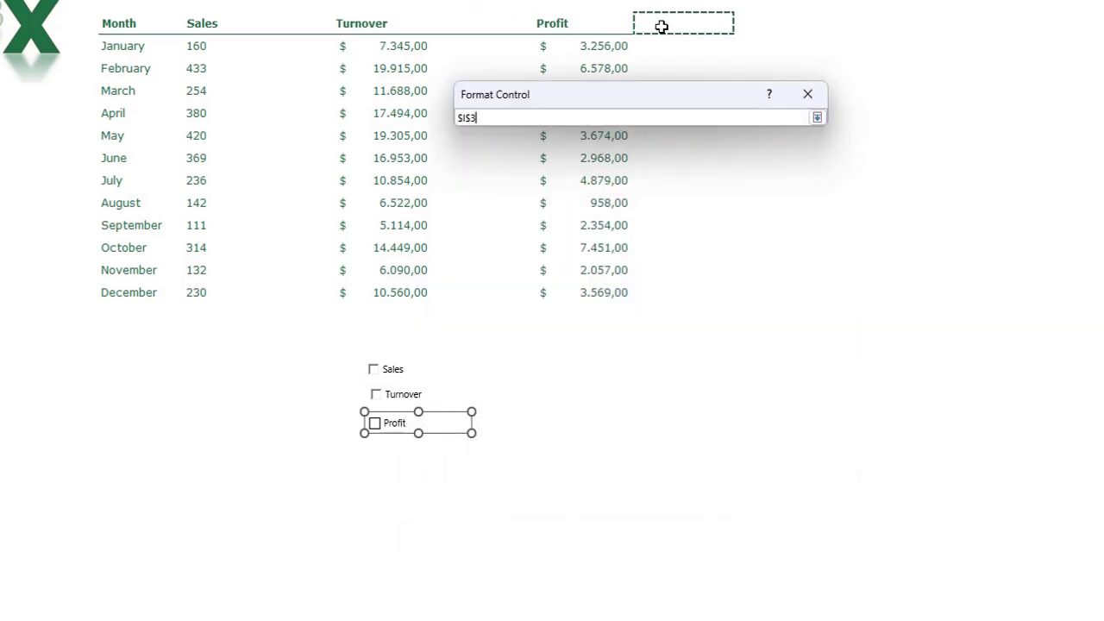
{"action": "key", "text": "Return"}
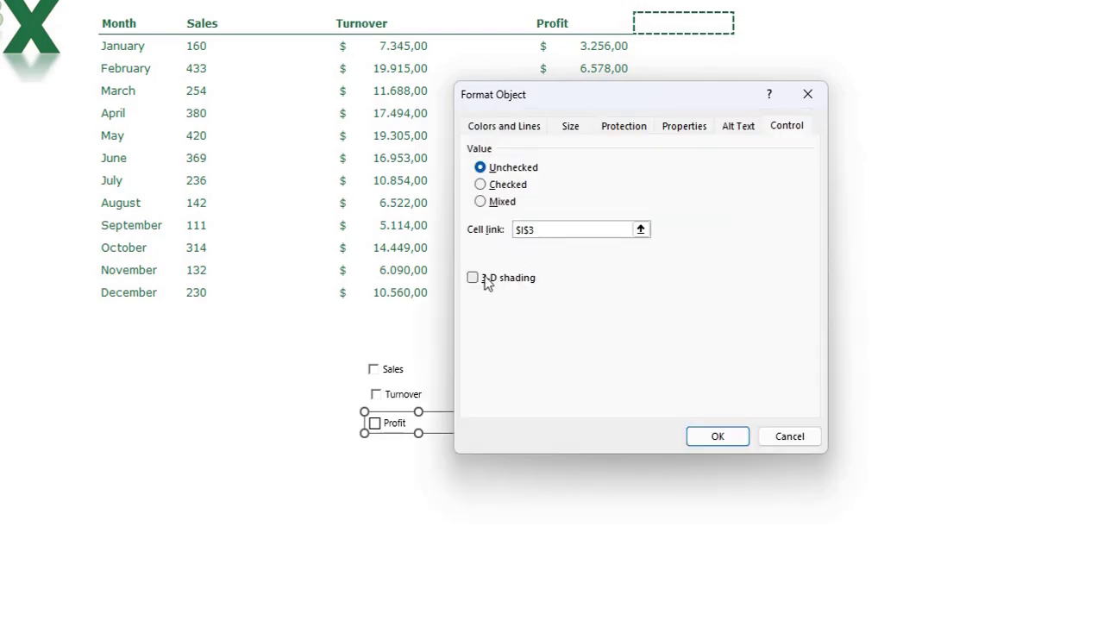
{"action": "left_click", "coordinate": [476, 277]}
{"action": "left_click", "coordinate": [720, 438]}
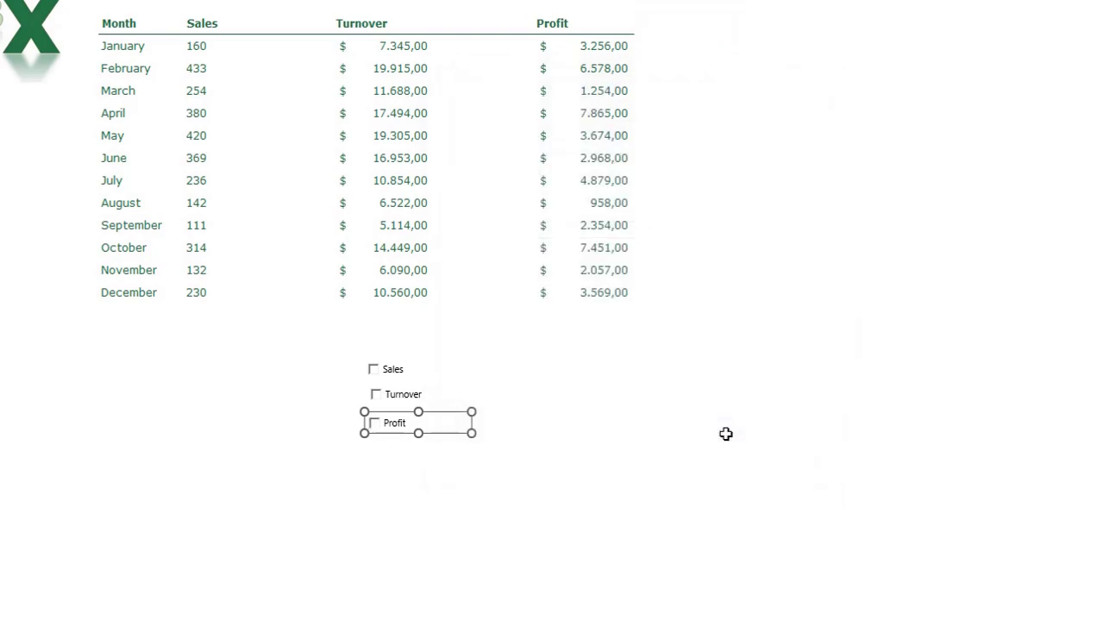
Step: Toggle the Sales and Turnover checkboxes to watch E3 and G3 switch TRUE/FALSE
{"action": "left_click", "coordinate": [549, 506]}
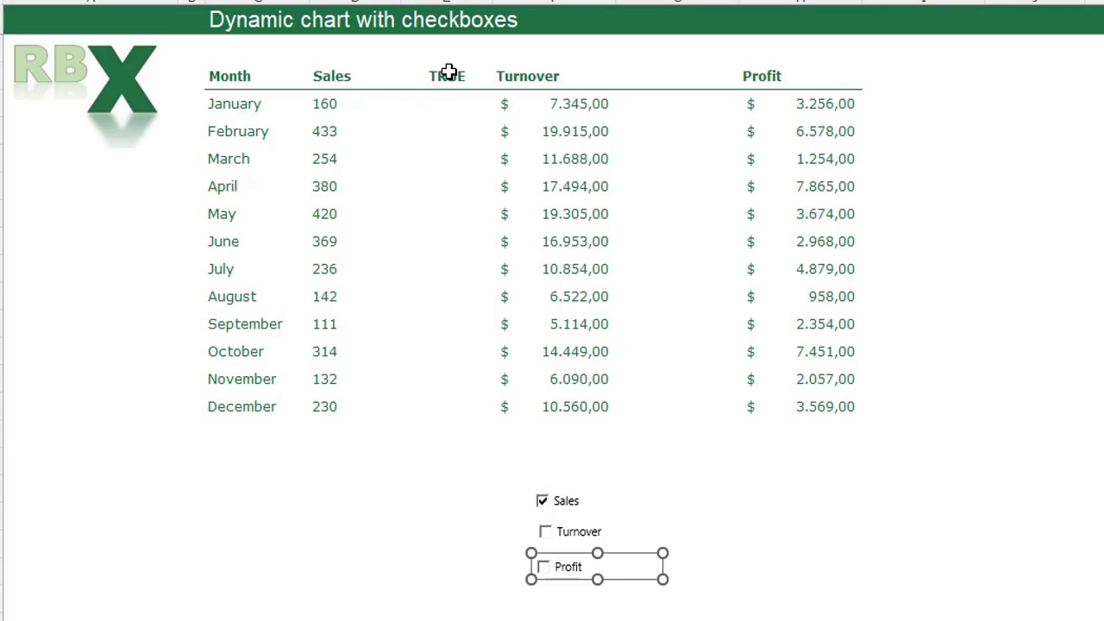
{"action": "left_click", "coordinate": [543, 504]}
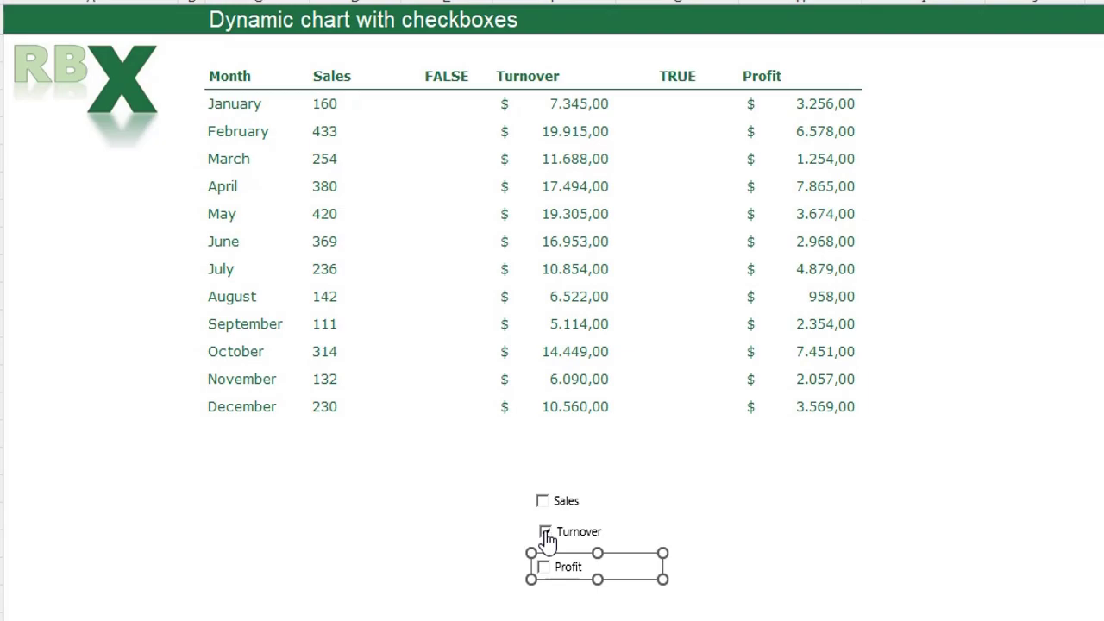
{"action": "left_click", "coordinate": [547, 533]}
{"action": "left_click", "coordinate": [547, 533]}
{"action": "left_click", "coordinate": [547, 533]}
{"action": "left_click", "coordinate": [547, 533]}
Step: Toggle Profit to test I3, then tick Sales so all three flags read TRUE
{"action": "left_click", "coordinate": [542, 616]}
{"action": "left_click", "coordinate": [545, 570]}
{"action": "left_click", "coordinate": [545, 569]}
{"action": "left_click", "coordinate": [545, 569]}
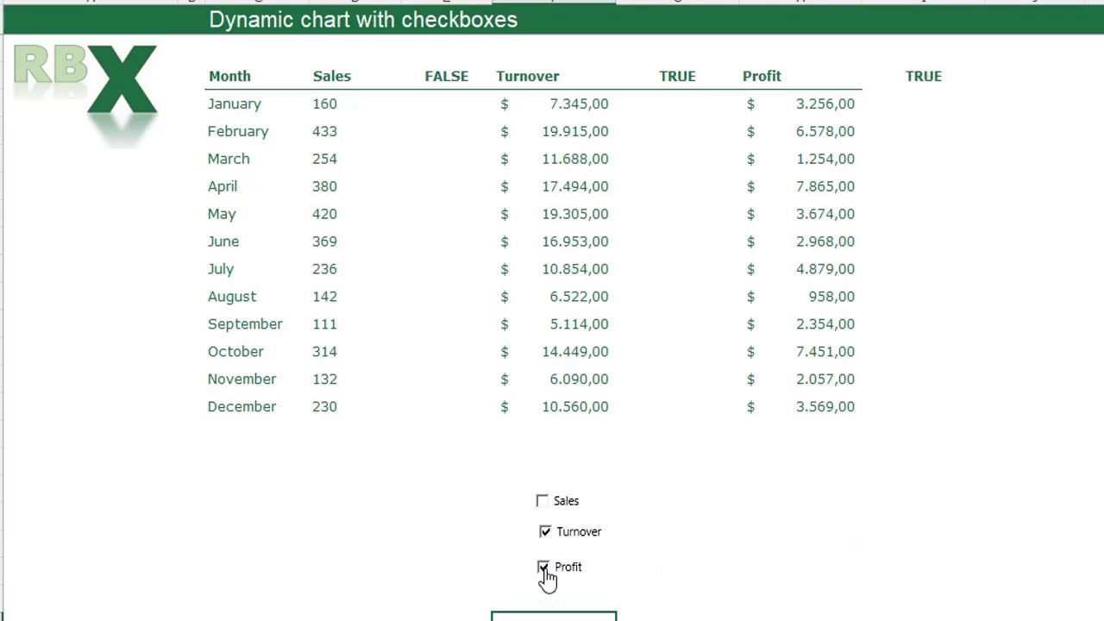
{"action": "left_click", "coordinate": [540, 508]}
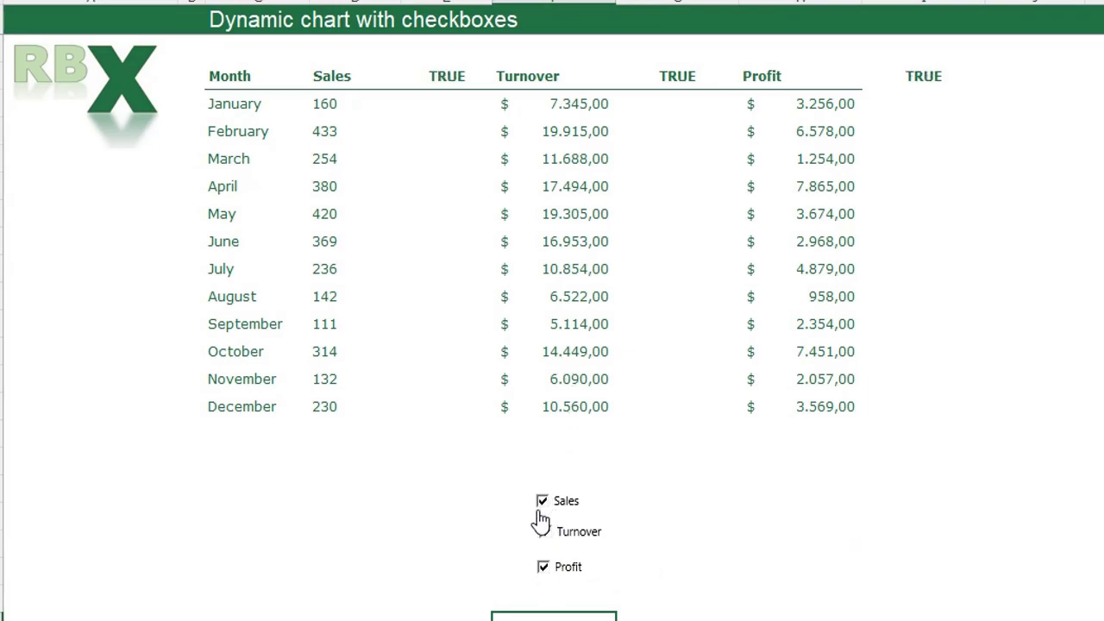
{"action": "left_click", "coordinate": [448, 101]}
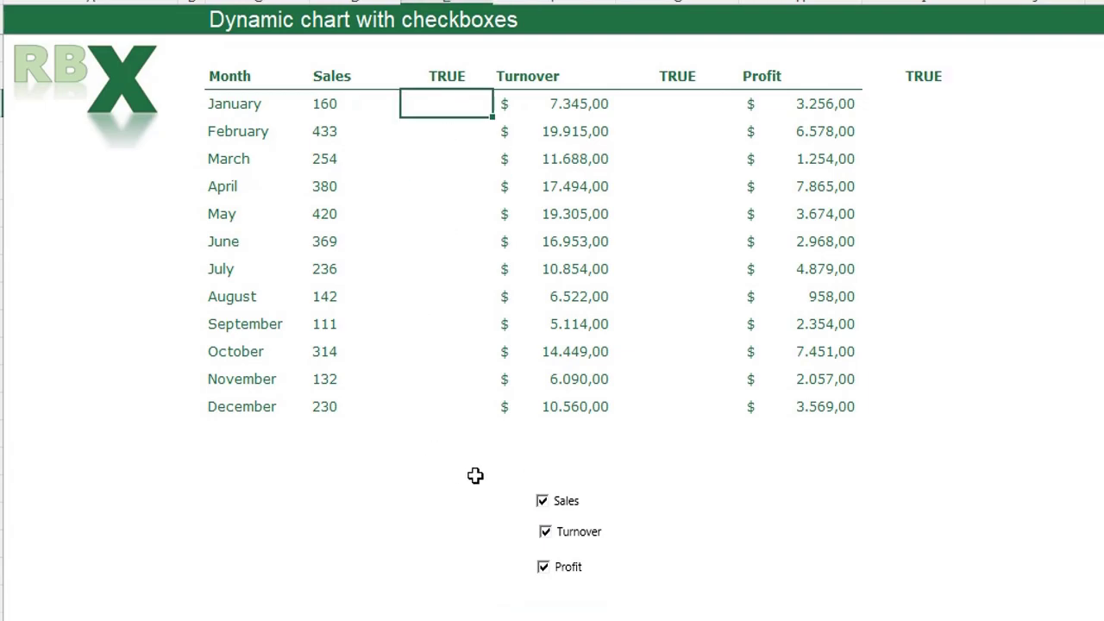
Step: Enter =IF($E$3=TRUE;D4;NA()) in E4 and fill it down to E15
{"action": "type", "text": "=IF"}
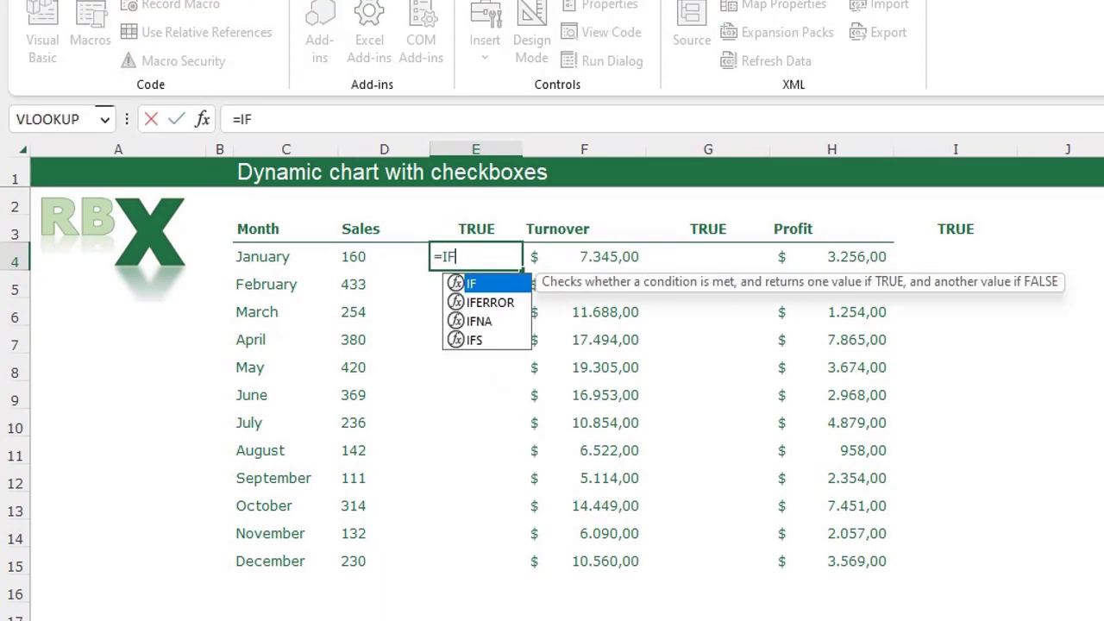
{"action": "type", "text": "("}
{"action": "key", "text": "Up"}
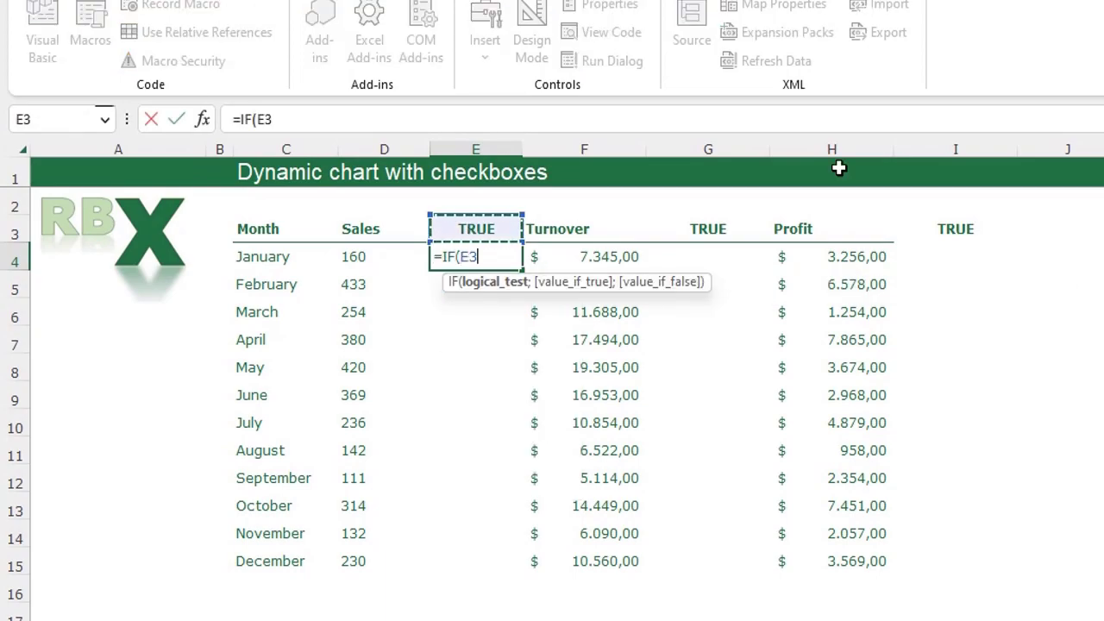
{"action": "key", "text": "F4"}
{"action": "type", "text": "="}
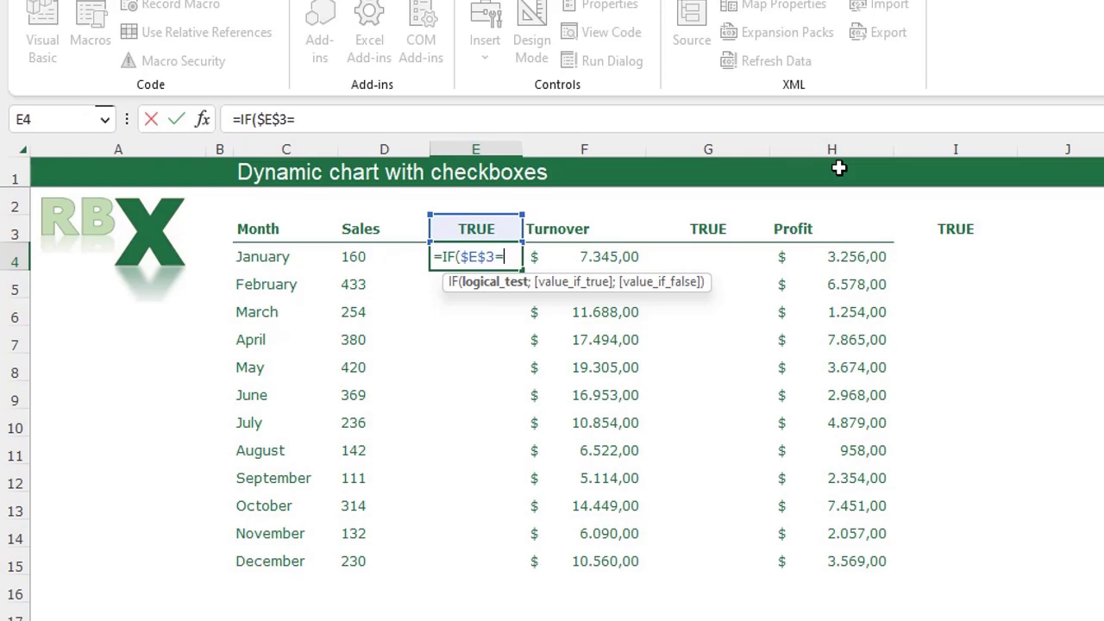
{"action": "type", "text": "TRUE;"}
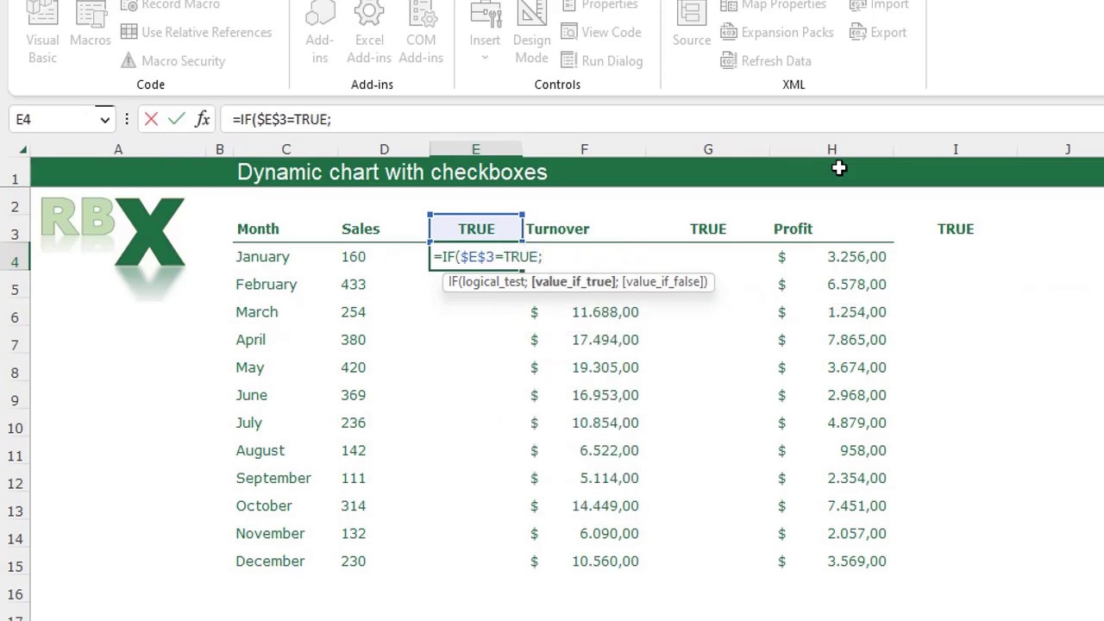
{"action": "left_click", "coordinate": [358, 256]}
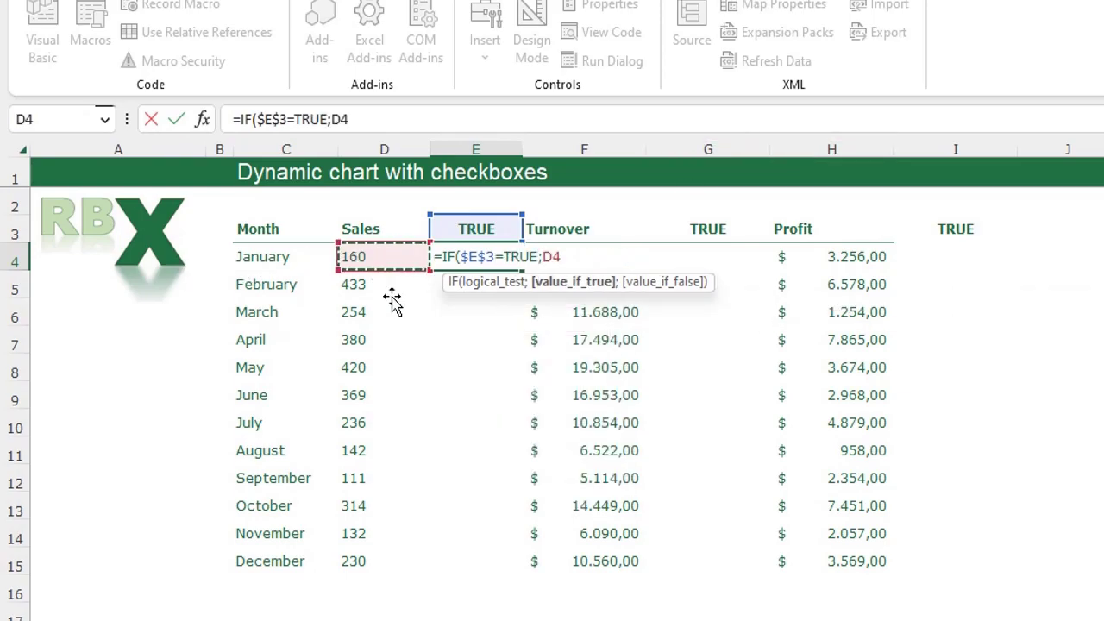
{"action": "type", "text": ";NA"}
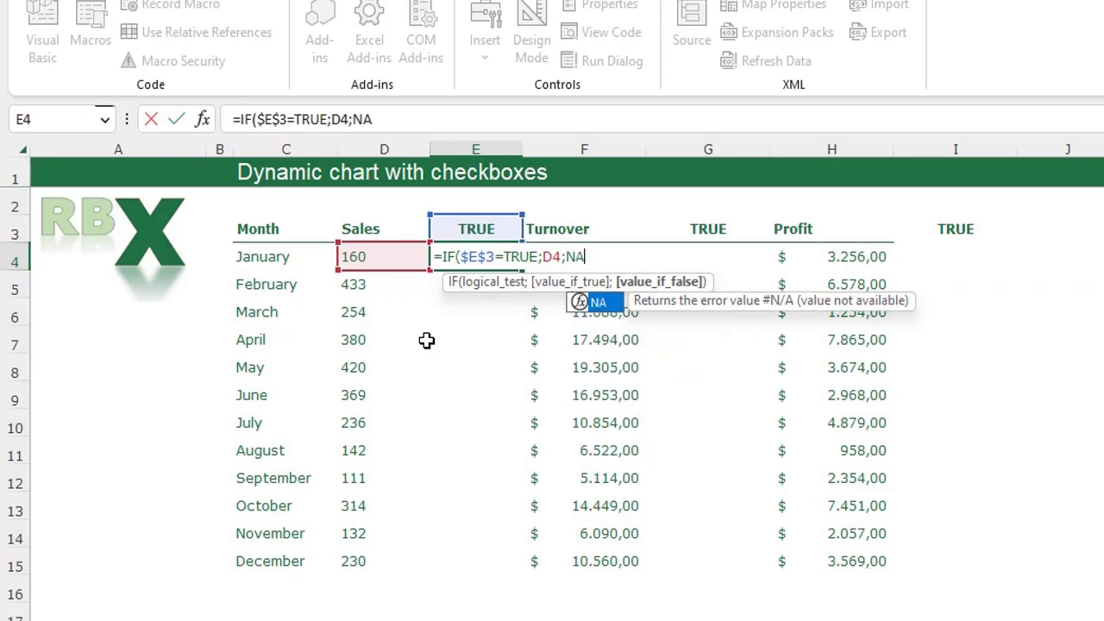
{"action": "type", "text": "())"}
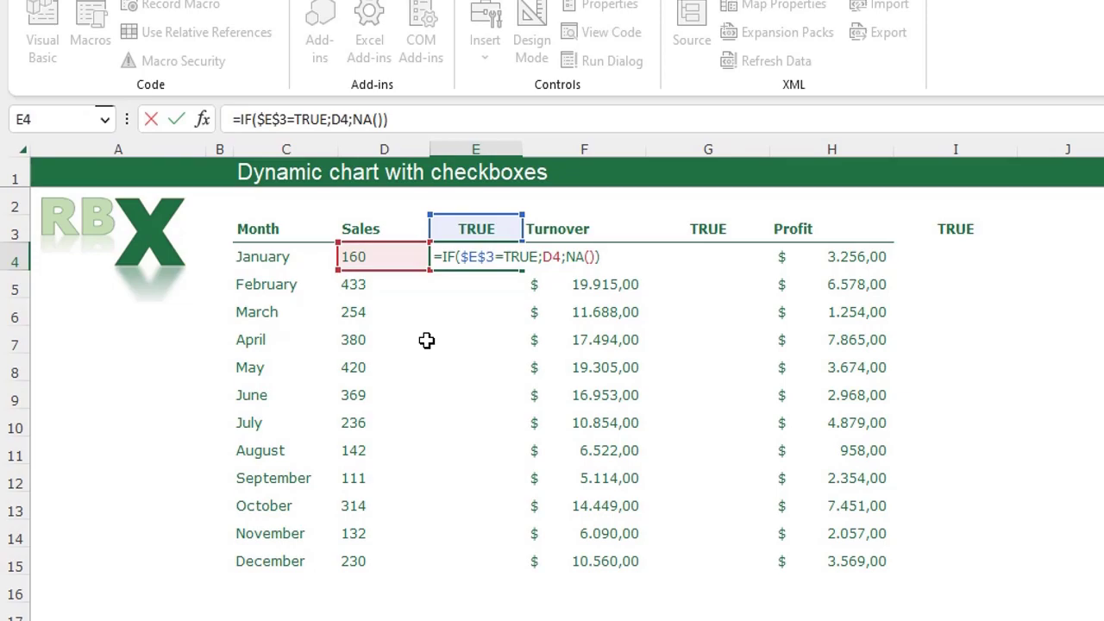
{"action": "key", "text": "Return"}
{"action": "key", "text": "Up"}
{"action": "left_click_drag", "start_coordinate": [522, 270], "coordinate": [516, 576]}
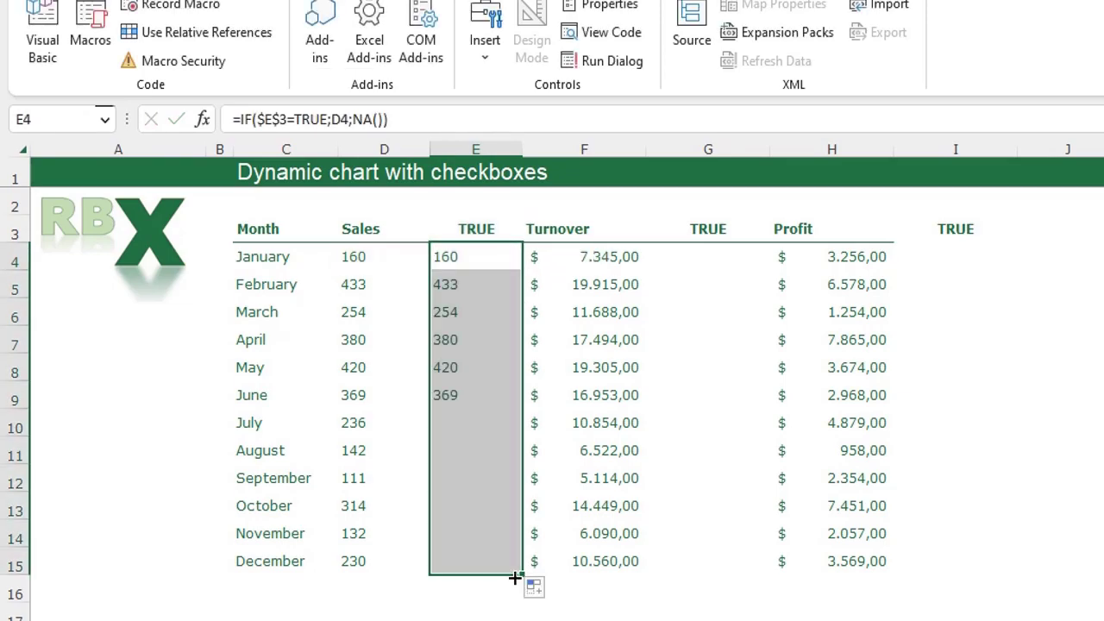
{"action": "left_click", "coordinate": [727, 252]}
Step: Enter =IF($G$3=TRUE;F4;NA()) in G4
{"action": "type", "text": "="}
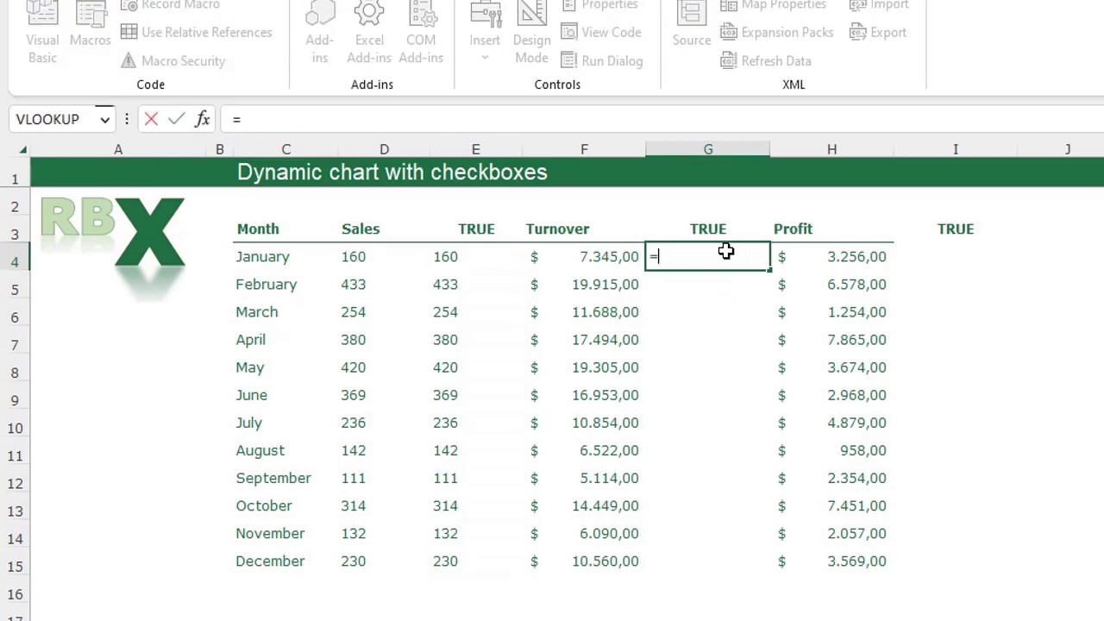
{"action": "type", "text": "IF("}
{"action": "key", "text": "Up"}
{"action": "key", "text": "F4"}
{"action": "type", "text": "=TRUE"}
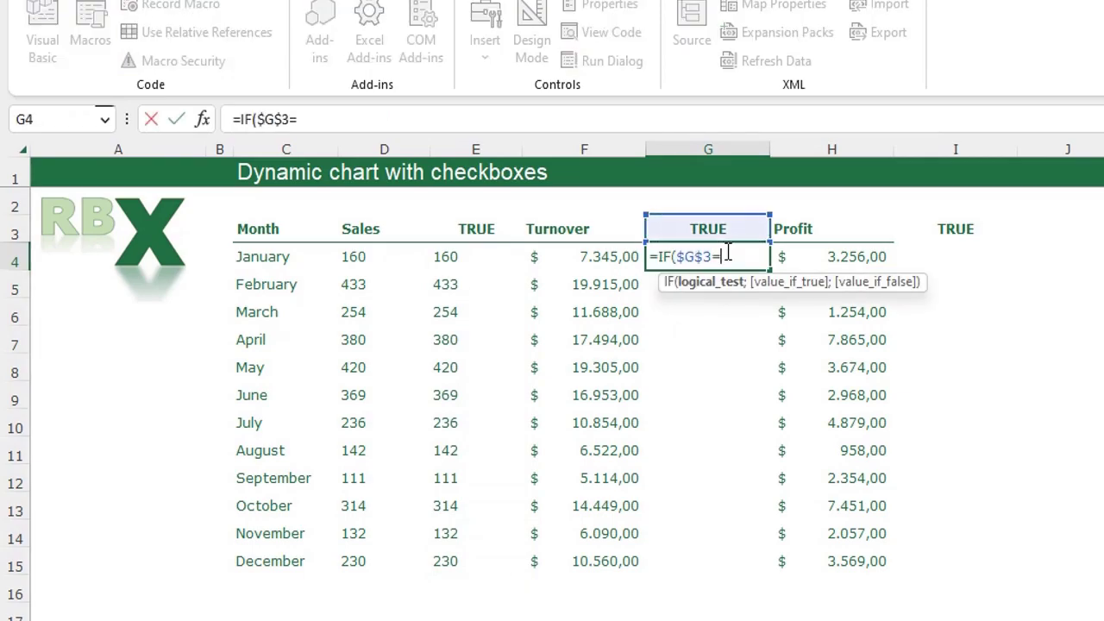
{"action": "type", "text": ";"}
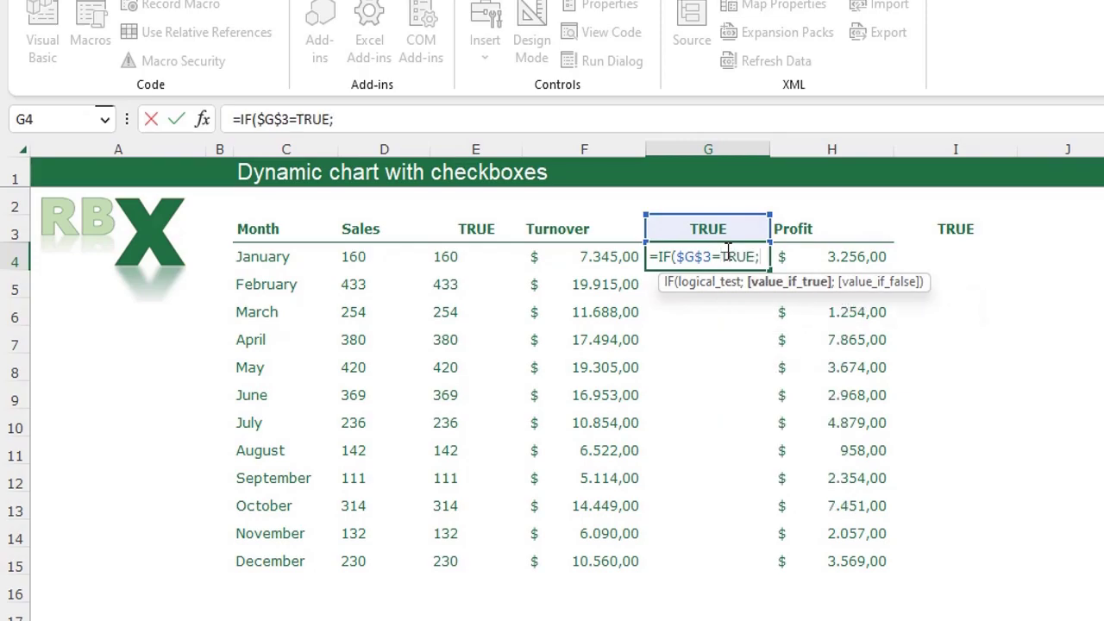
{"action": "key", "text": "Left"}
{"action": "type", "text": ";NA("}
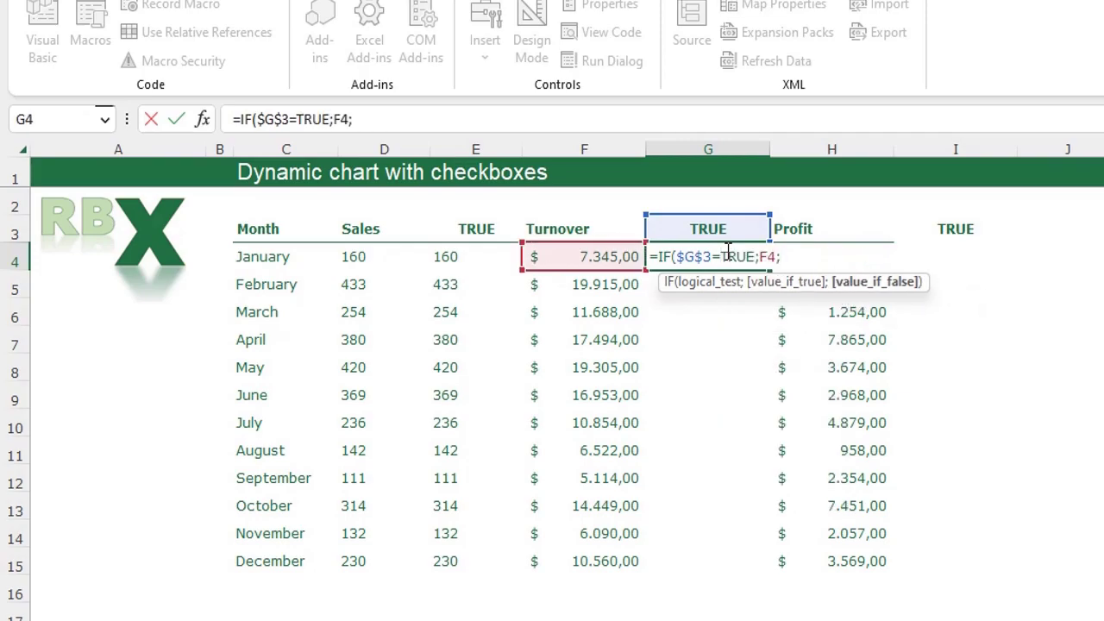
{"action": "type", "text": "))"}
{"action": "key", "text": "Return"}
{"action": "key", "text": "Up"}
{"action": "key", "text": "Right"}
{"action": "key", "text": "Right"}
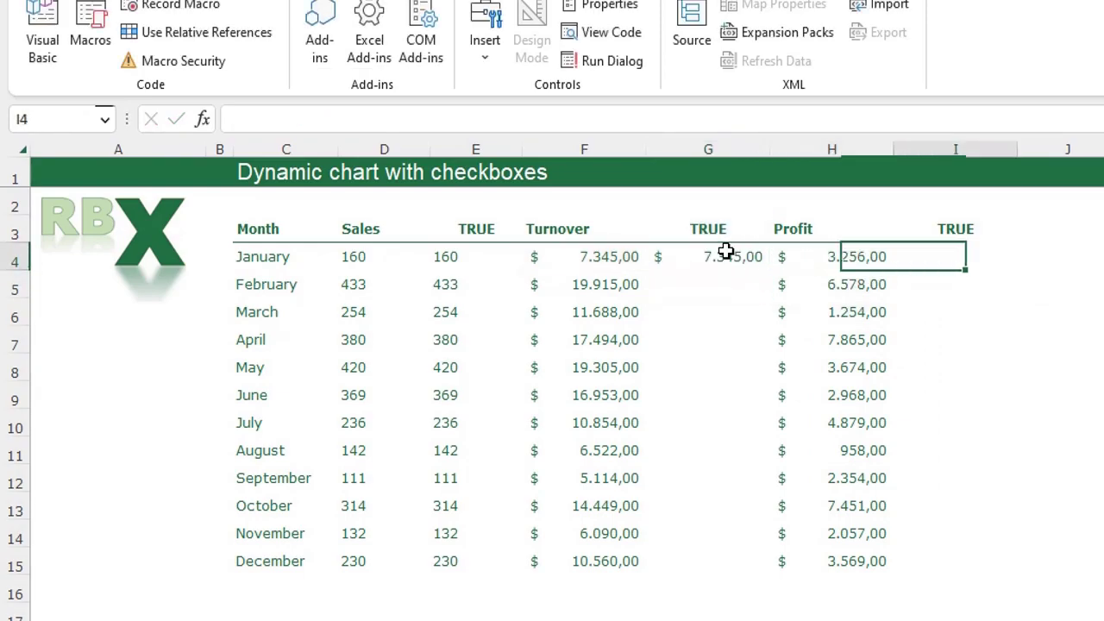
Step: Enter an IF formula in I4 that tests I3 and returns Profit H4, else NA()
{"action": "type", "text": "="}
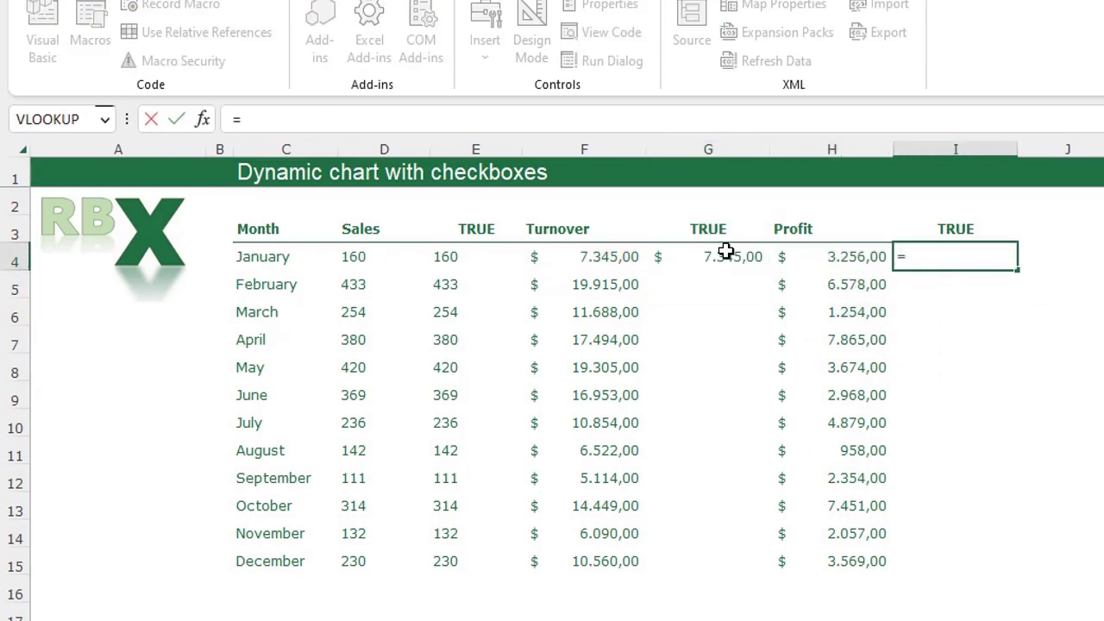
{"action": "type", "text": "IF("}
{"action": "key", "text": "Up"}
{"action": "type", "text": "=TRUE("}
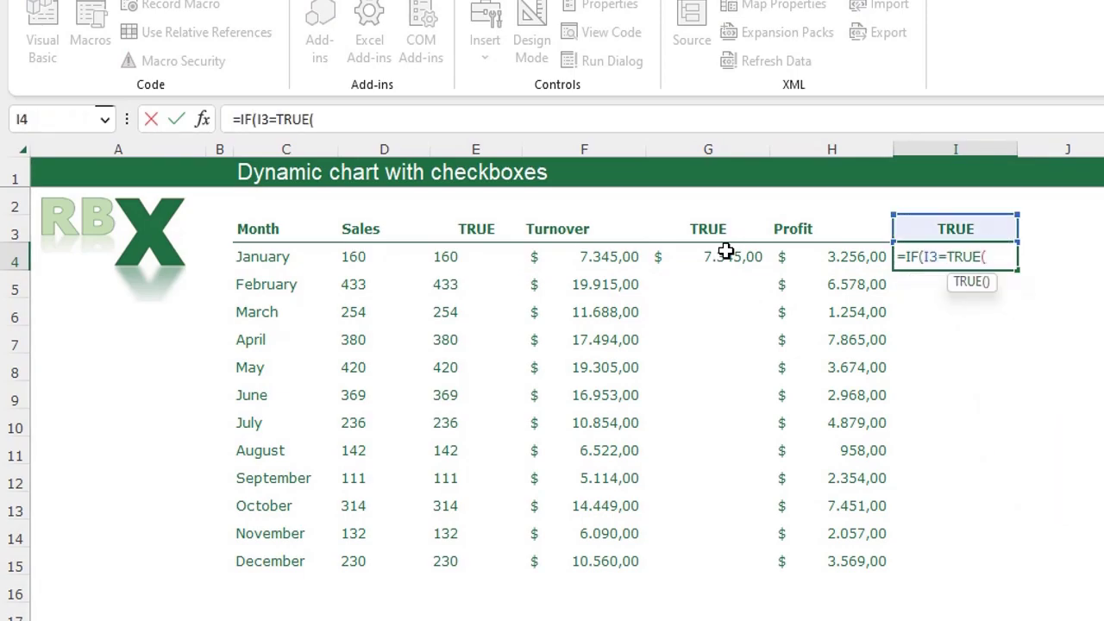
{"action": "key", "text": "BackSpace"}
{"action": "type", "text": ";"}
{"action": "key", "text": "Left"}
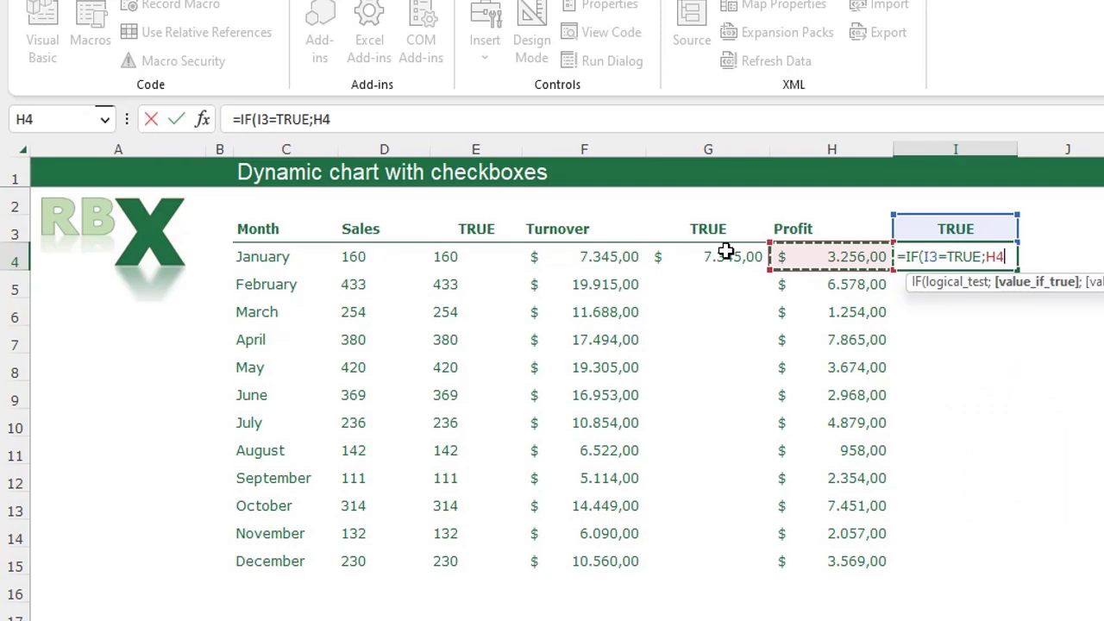
{"action": "type", "text": ";NA("}
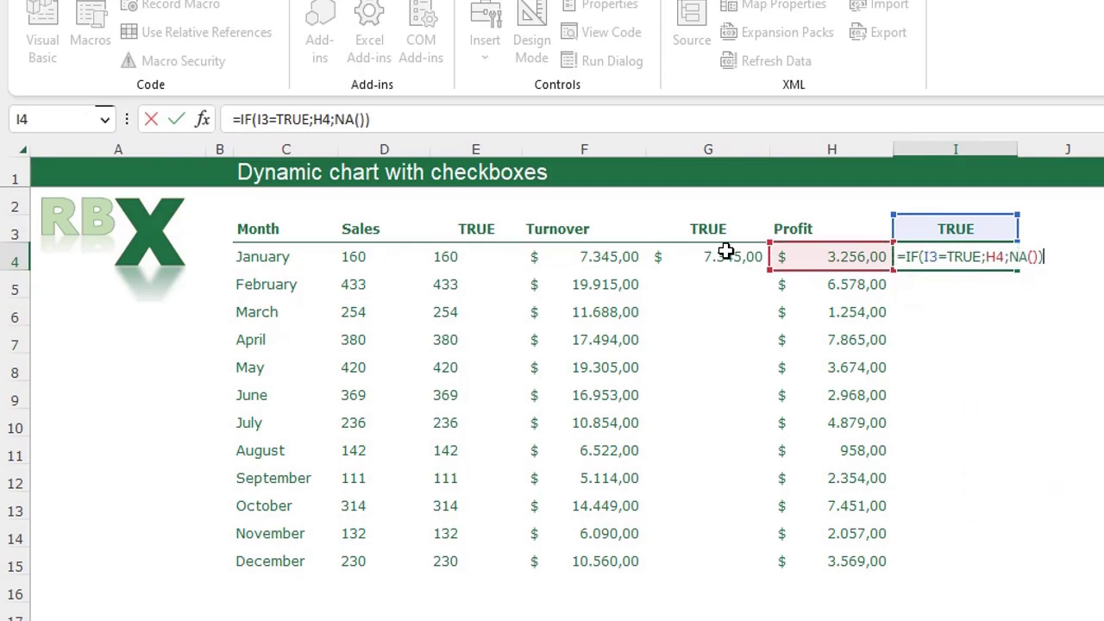
{"action": "key", "text": "Return"}
Step: Fill the G4 and I4 helper formulas down to row 15
{"action": "left_click", "coordinate": [726, 256]}
{"action": "left_click_drag", "start_coordinate": [768, 270], "coordinate": [745, 575]}
{"action": "left_click", "coordinate": [979, 255]}
{"action": "left_click_drag", "start_coordinate": [1016, 270], "coordinate": [986, 569]}
{"action": "left_click", "coordinate": [957, 618]}
Step: Make I4's reference $I$3 absolute and refill the corrected formula down to I15
{"action": "left_click", "coordinate": [960, 257]}
{"action": "left_click", "coordinate": [304, 119]}
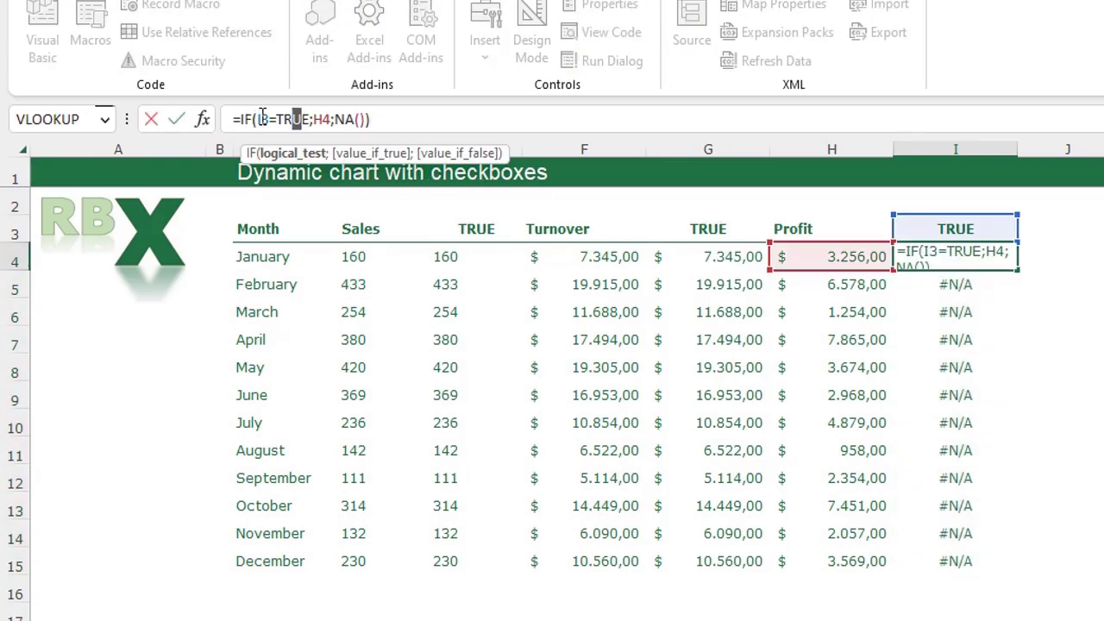
{"action": "key", "text": "Left"}
{"action": "key", "text": "Left"}
{"action": "key", "text": "Left"}
{"action": "key", "text": "Left"}
{"action": "key", "text": "Left"}
{"action": "key", "text": "F4"}
{"action": "key", "text": "Return"}
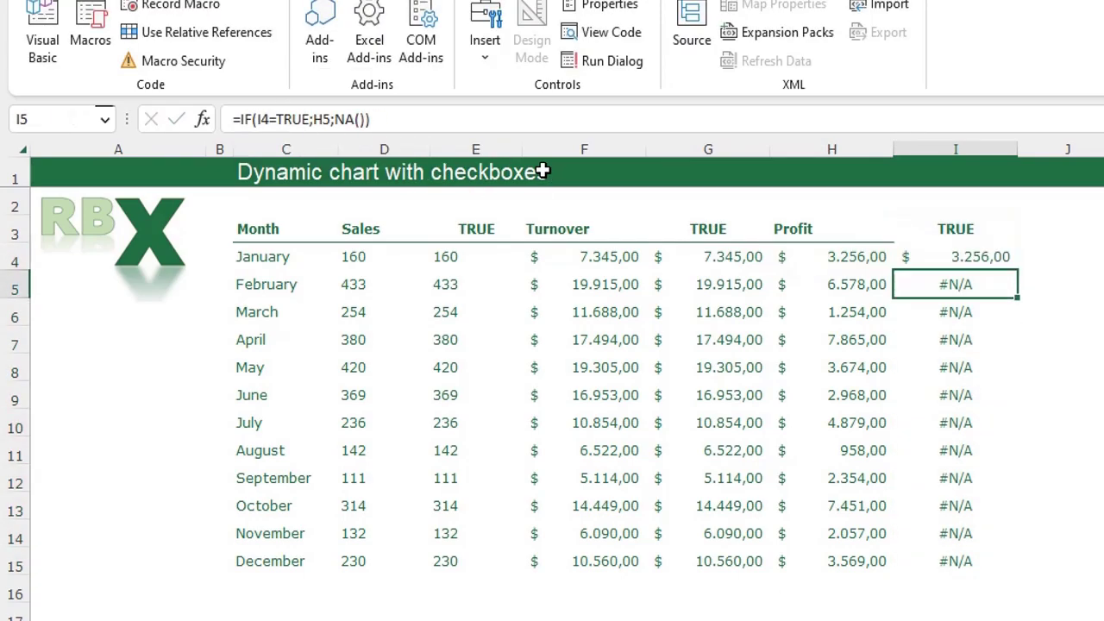
{"action": "left_click", "coordinate": [943, 262]}
{"action": "left_click_drag", "start_coordinate": [1018, 270], "coordinate": [1015, 571]}
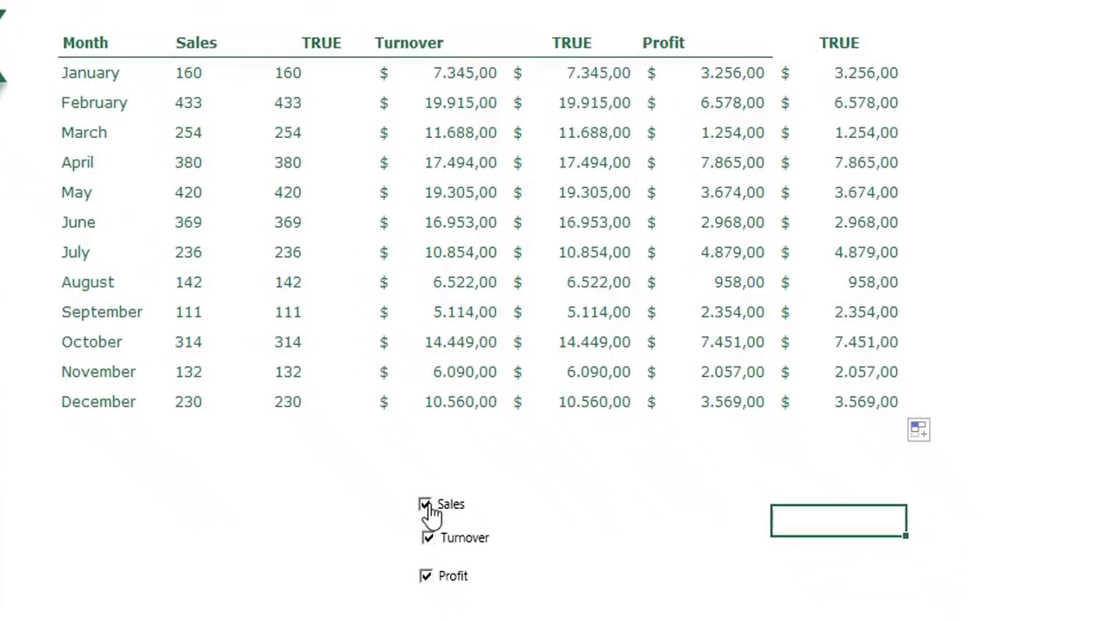
{"action": "left_click", "coordinate": [416, 497]}
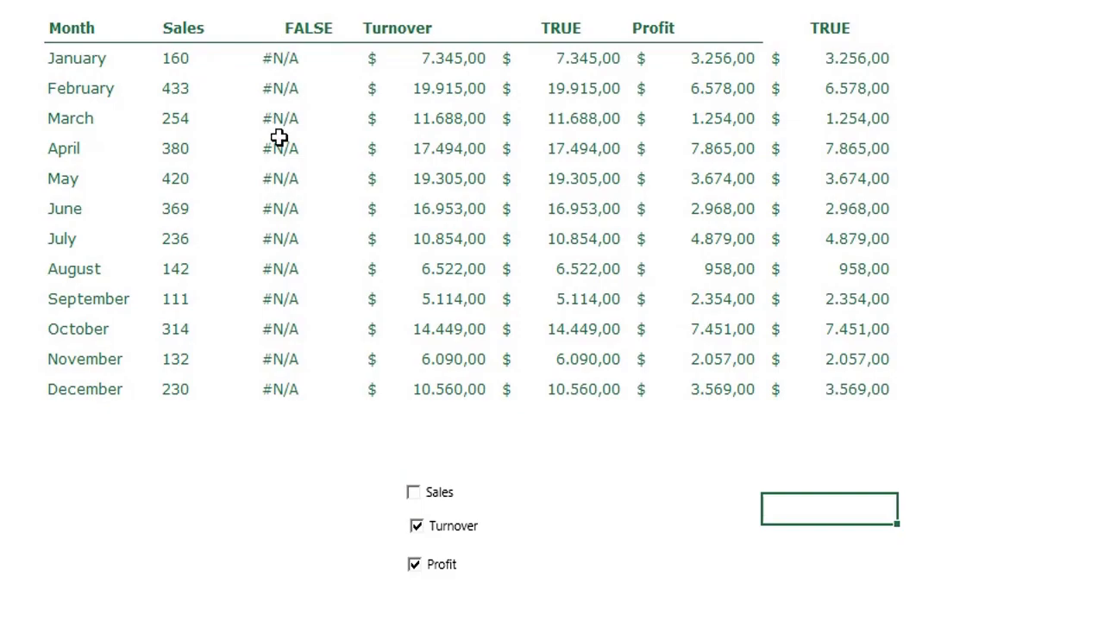
{"action": "left_click", "coordinate": [417, 525]}
{"action": "left_click", "coordinate": [414, 565]}
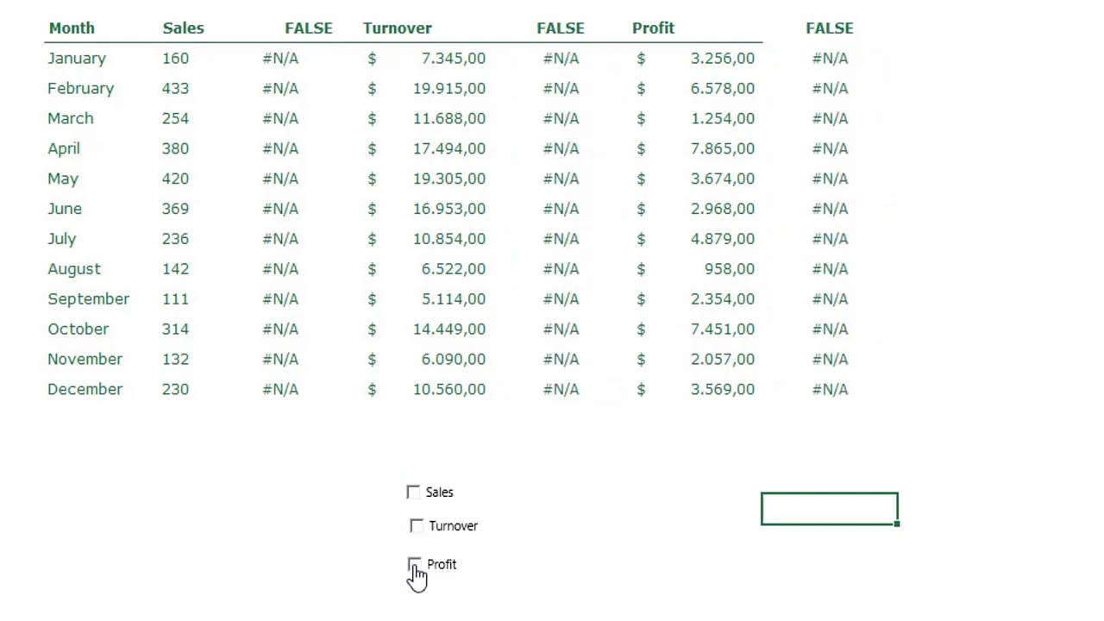
{"action": "left_click", "coordinate": [414, 565]}
{"action": "left_click", "coordinate": [417, 525]}
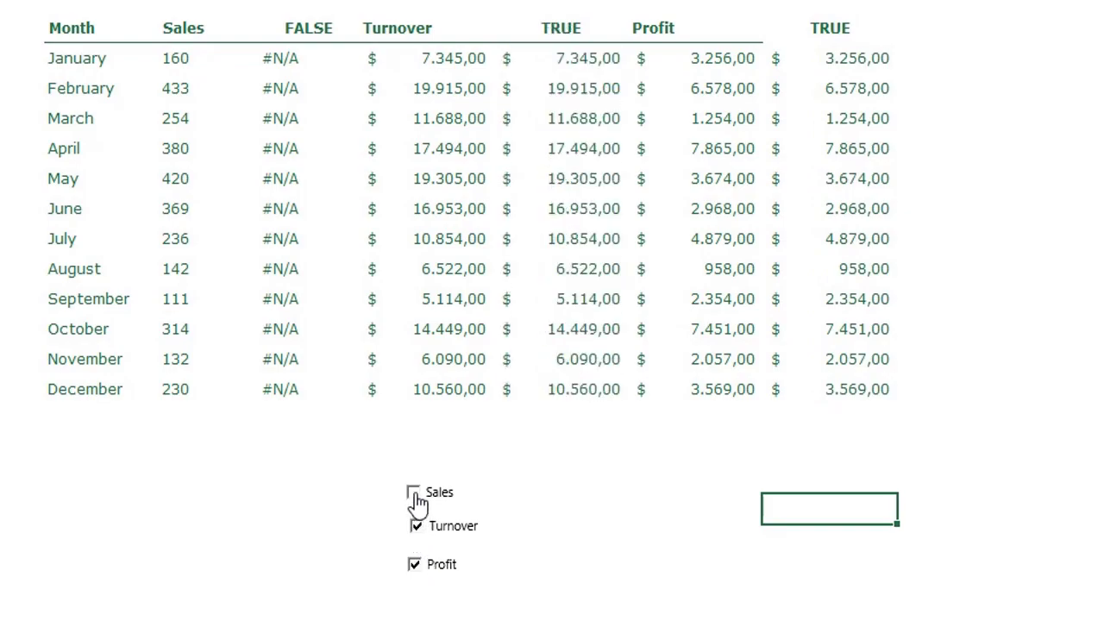
{"action": "left_click", "coordinate": [413, 493]}
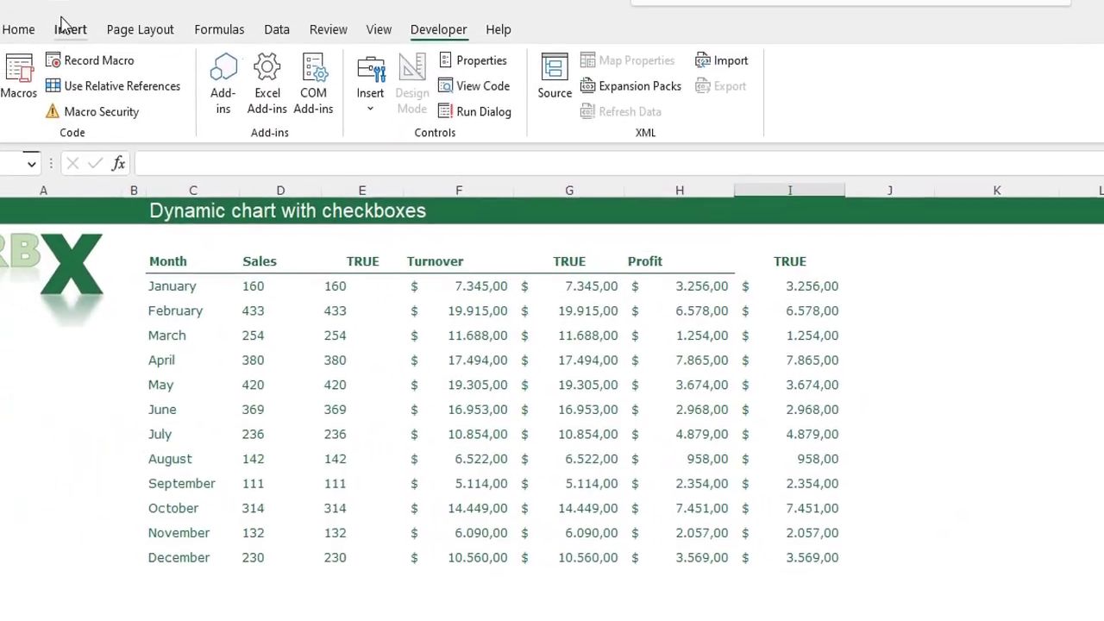
Step: Insert an empty 2-D clustered column chart and place it beside the table
{"action": "left_click", "coordinate": [128, 60]}
{"action": "left_click", "coordinate": [803, 94]}
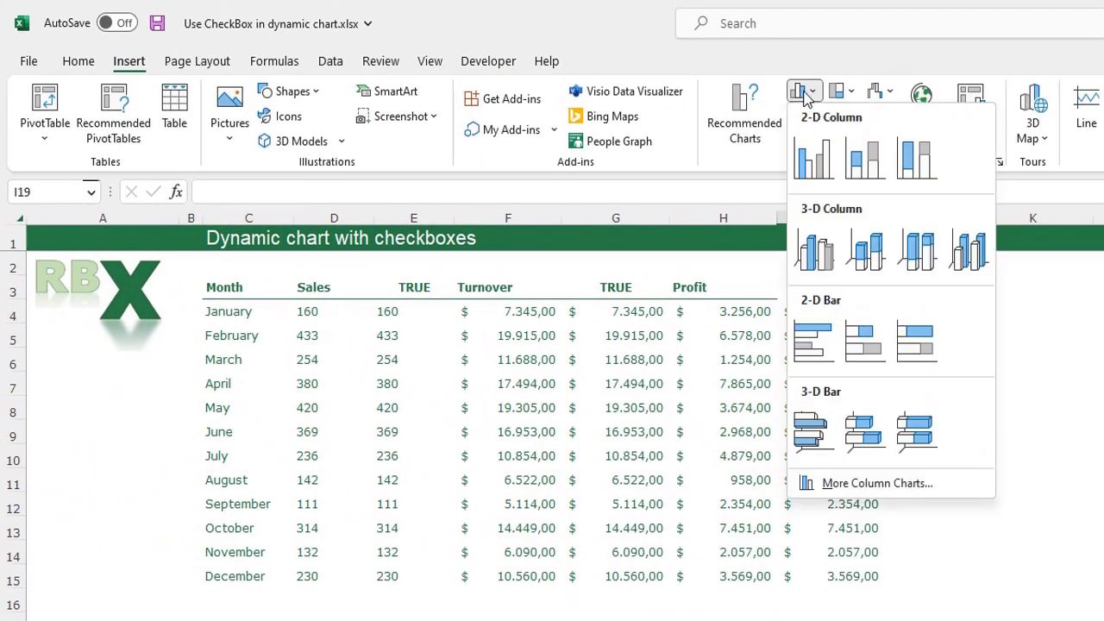
{"action": "left_click", "coordinate": [813, 157]}
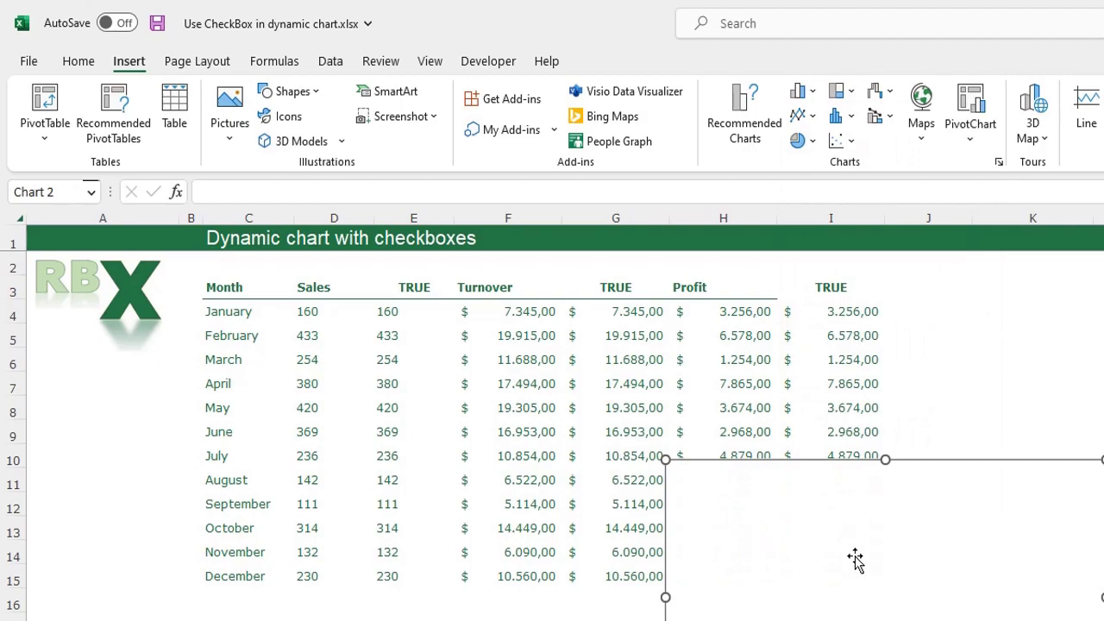
{"action": "left_click_drag", "start_coordinate": [855, 560], "coordinate": [1082, 398]}
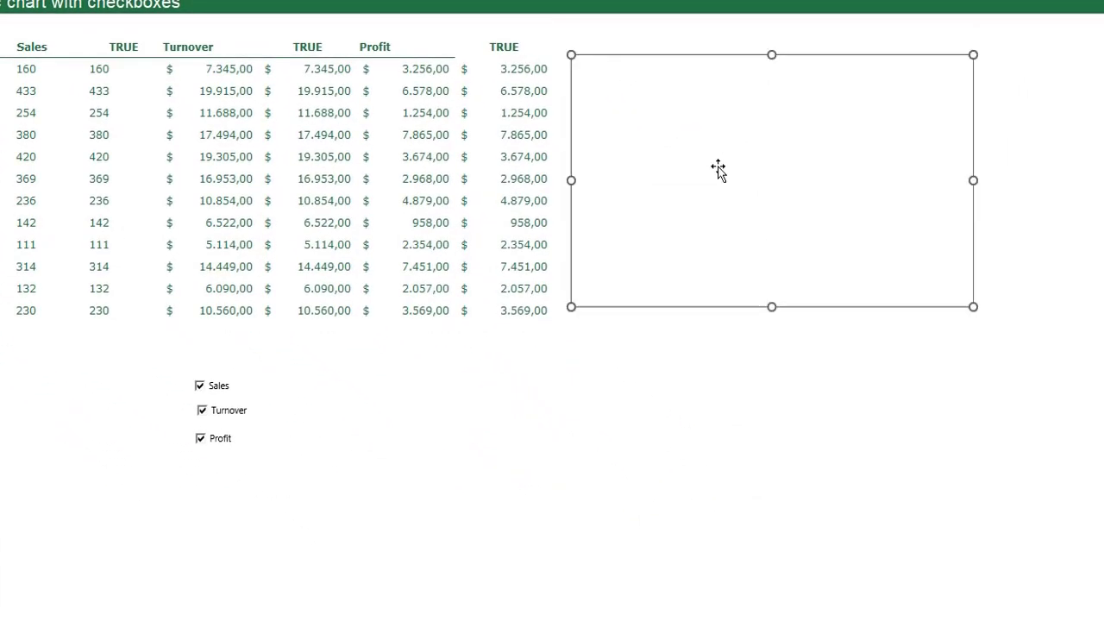
Step: Add a series named Sales with values =Sheet2!$E$4:$E$15 in Select Data
{"action": "right_click", "coordinate": [718, 169]}
{"action": "left_click", "coordinate": [737, 384]}
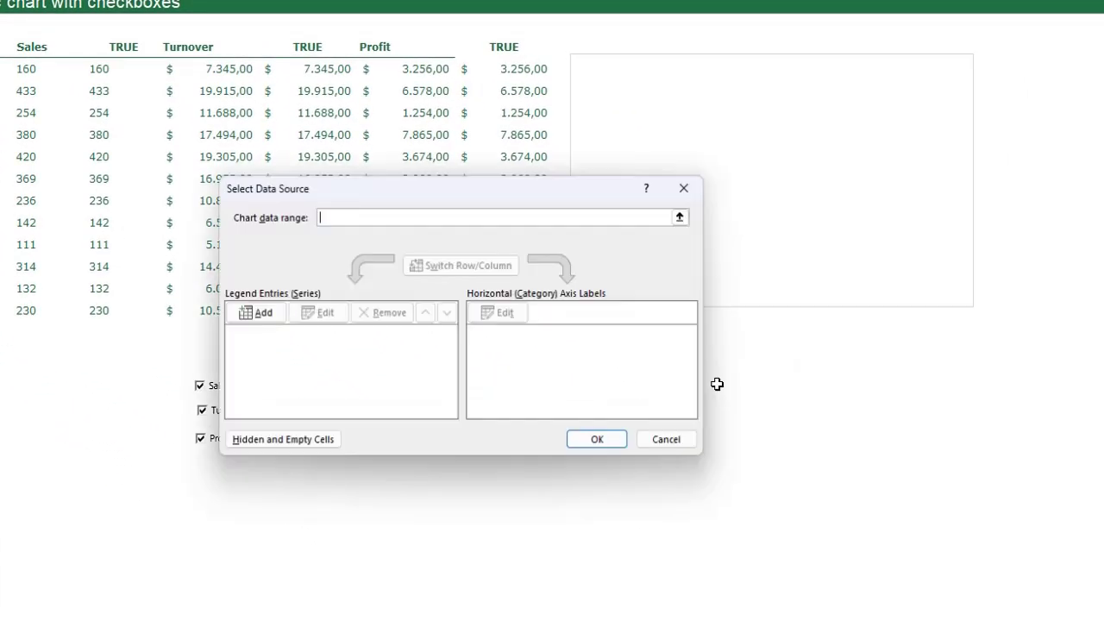
{"action": "left_click_drag", "start_coordinate": [439, 193], "coordinate": [826, 120]}
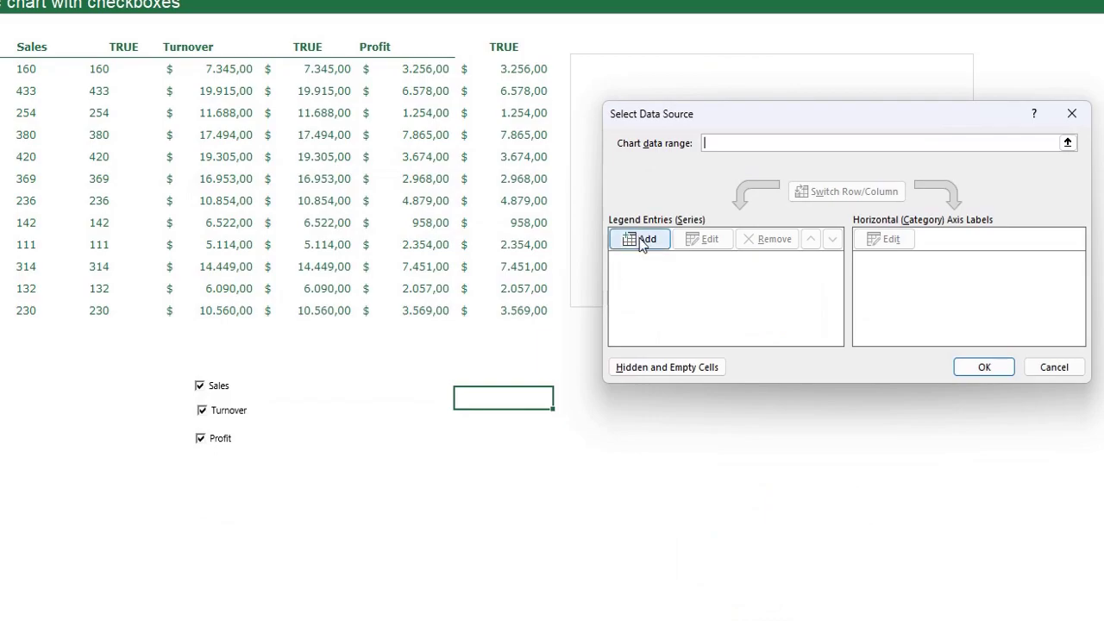
{"action": "left_click", "coordinate": [641, 242]}
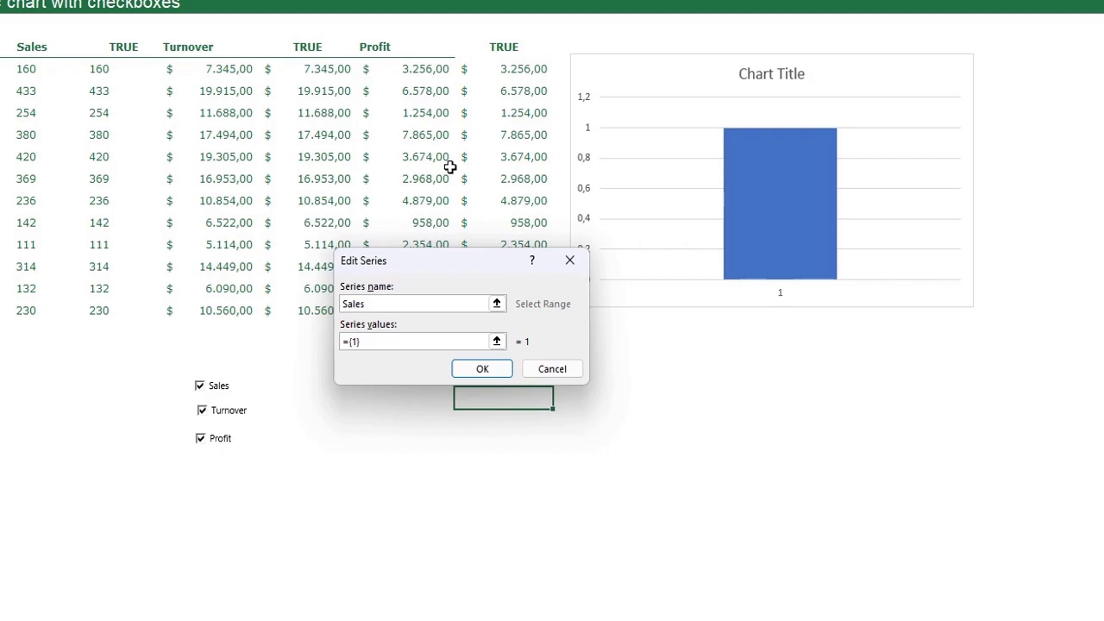
{"action": "left_click", "coordinate": [366, 342]}
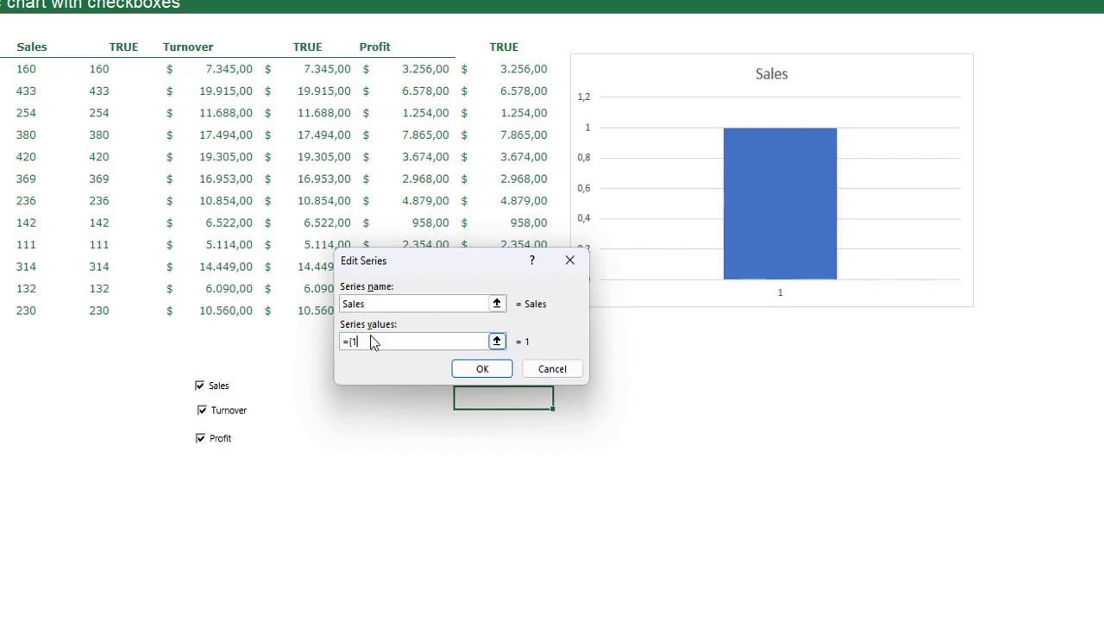
{"action": "left_click_drag", "start_coordinate": [98, 73], "coordinate": [125, 311]}
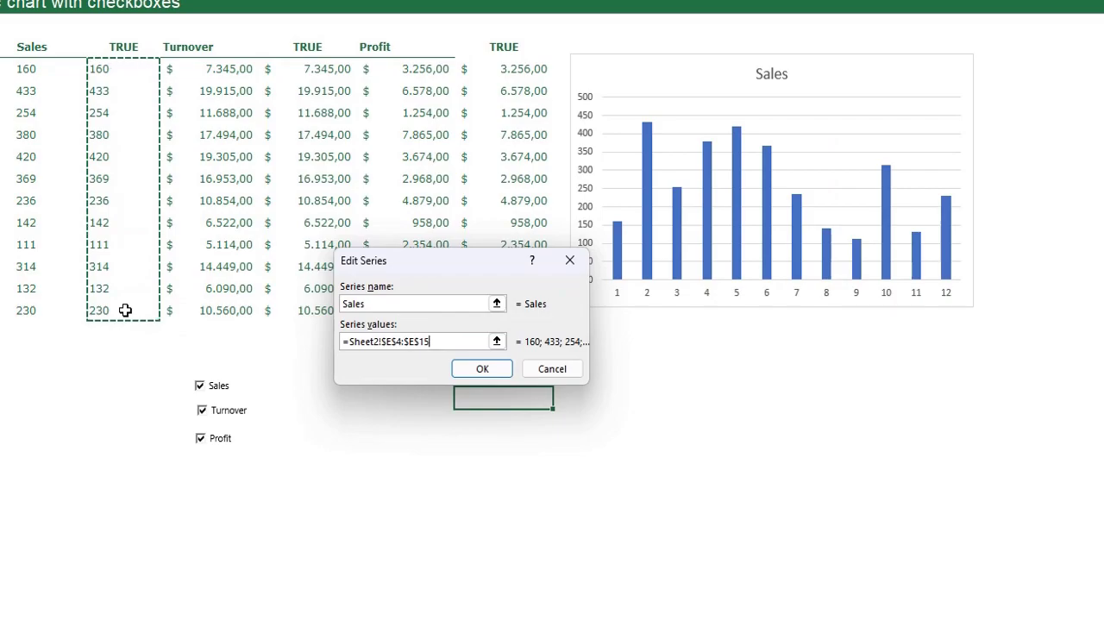
{"action": "key", "text": "Return"}
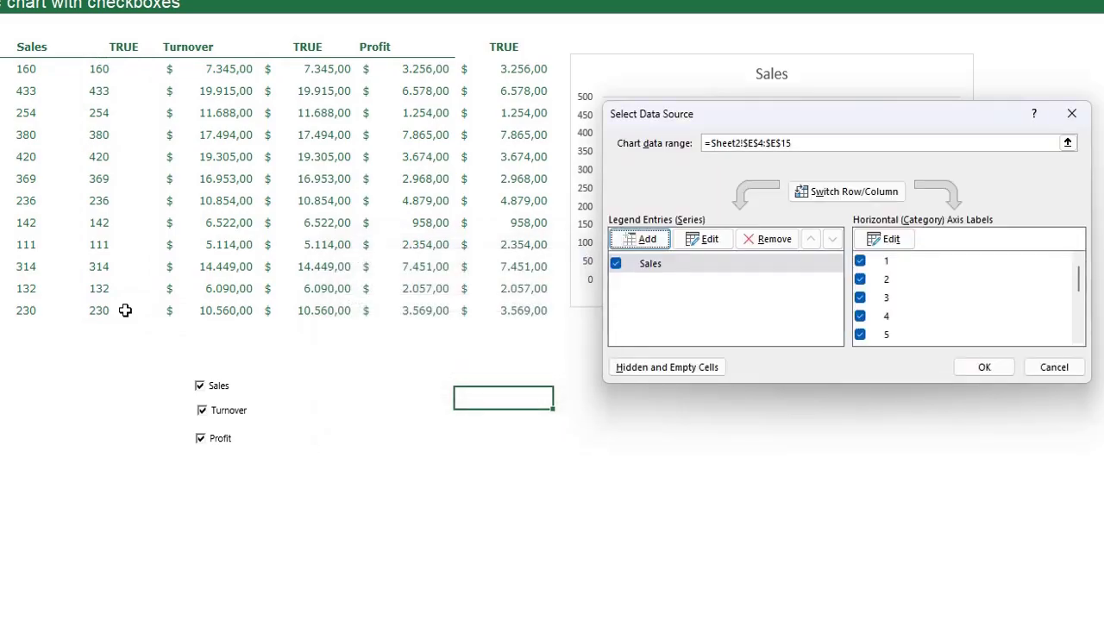
Step: Add a Turnover series with values =Sheet2!$G$4:$G$15
{"action": "left_click", "coordinate": [638, 239]}
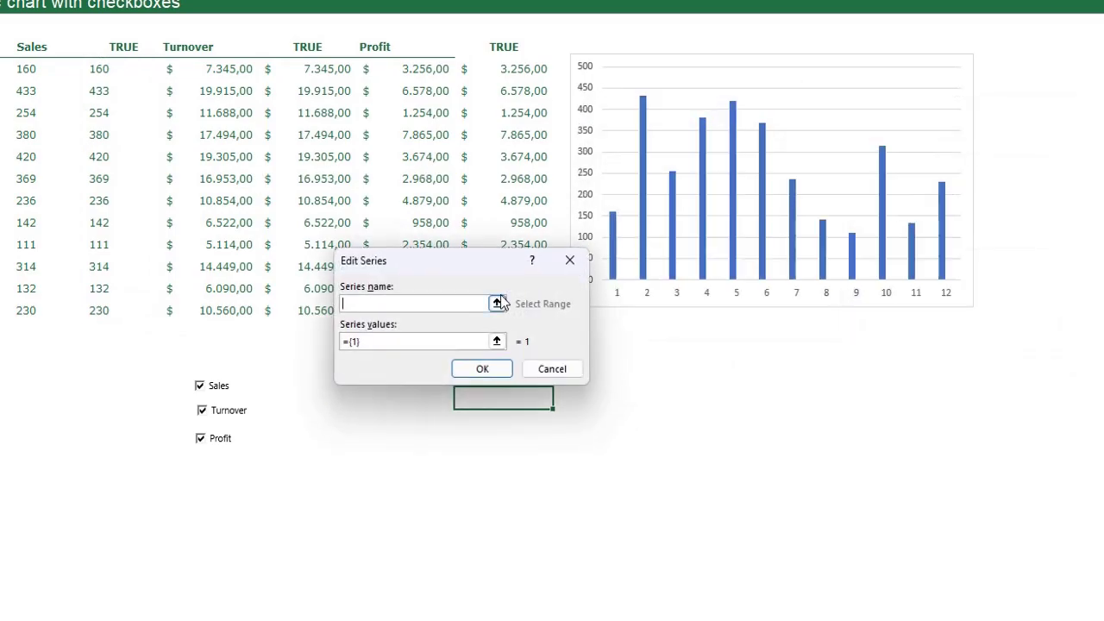
{"action": "key", "text": "Tab"}
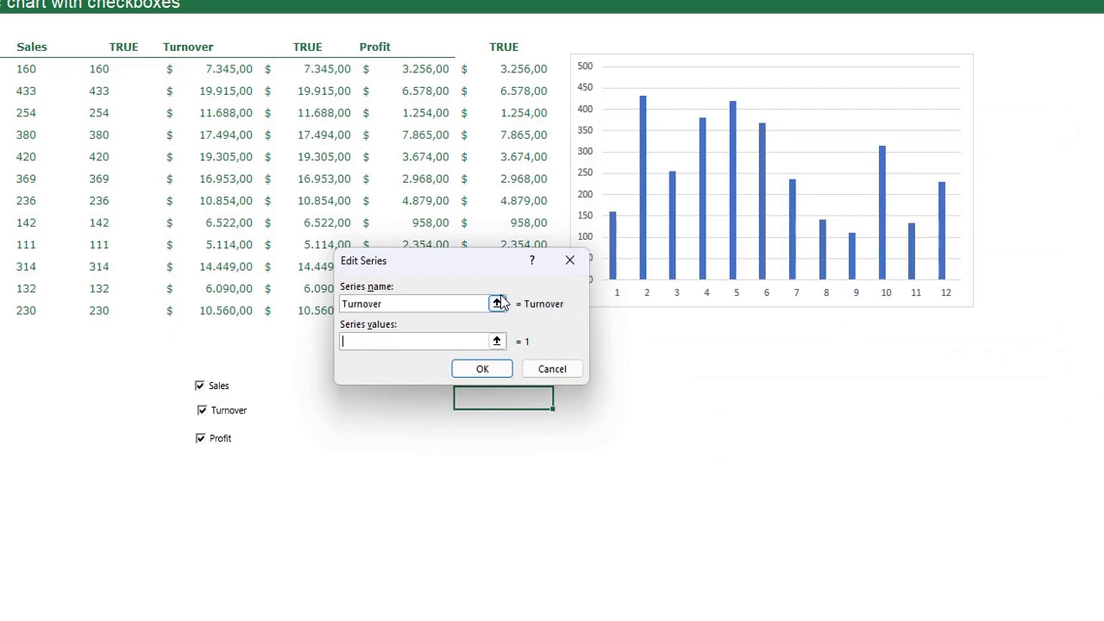
{"action": "left_click", "coordinate": [319, 69]}
{"action": "left_click_drag", "start_coordinate": [319, 69], "coordinate": [321, 311]}
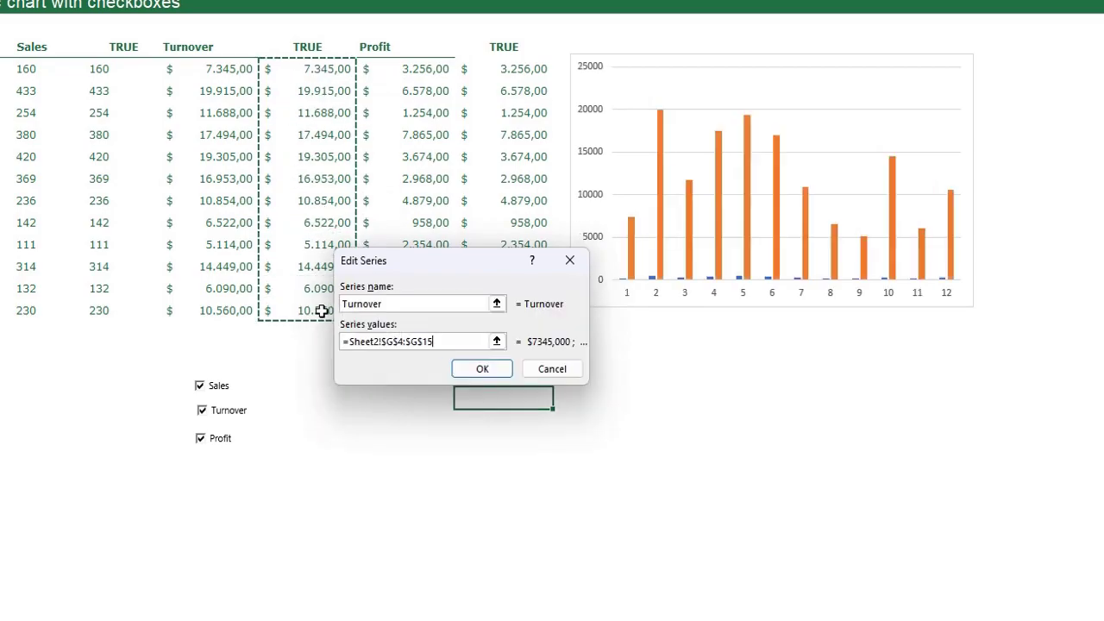
{"action": "key", "text": "Return"}
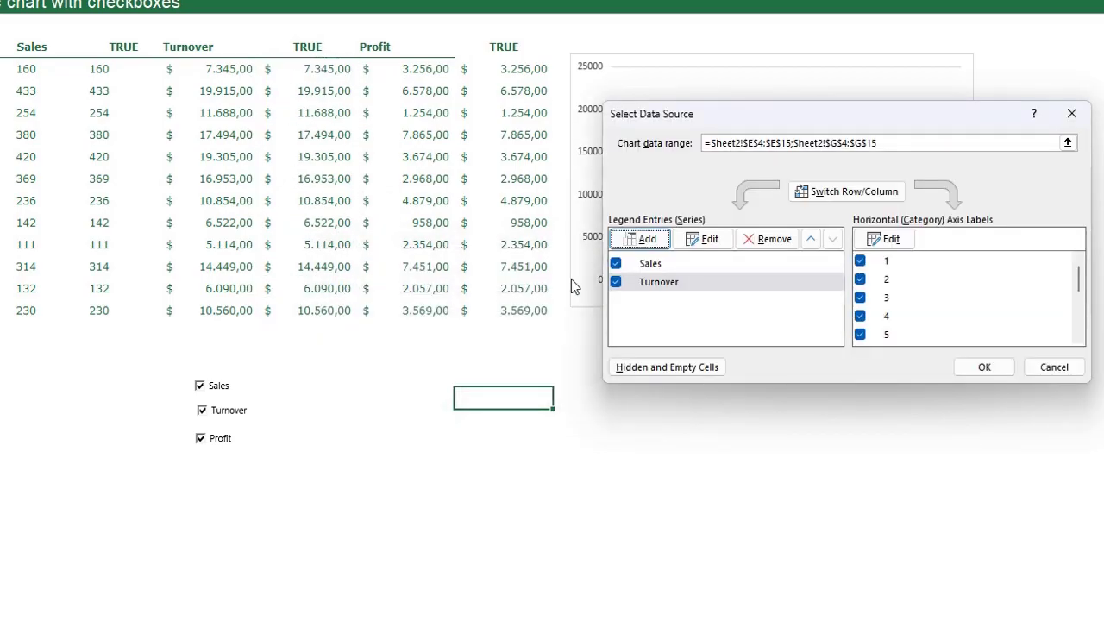
Step: Add a Profit series with values =Sheet2!$I$4:$I$15
{"action": "left_click", "coordinate": [638, 238]}
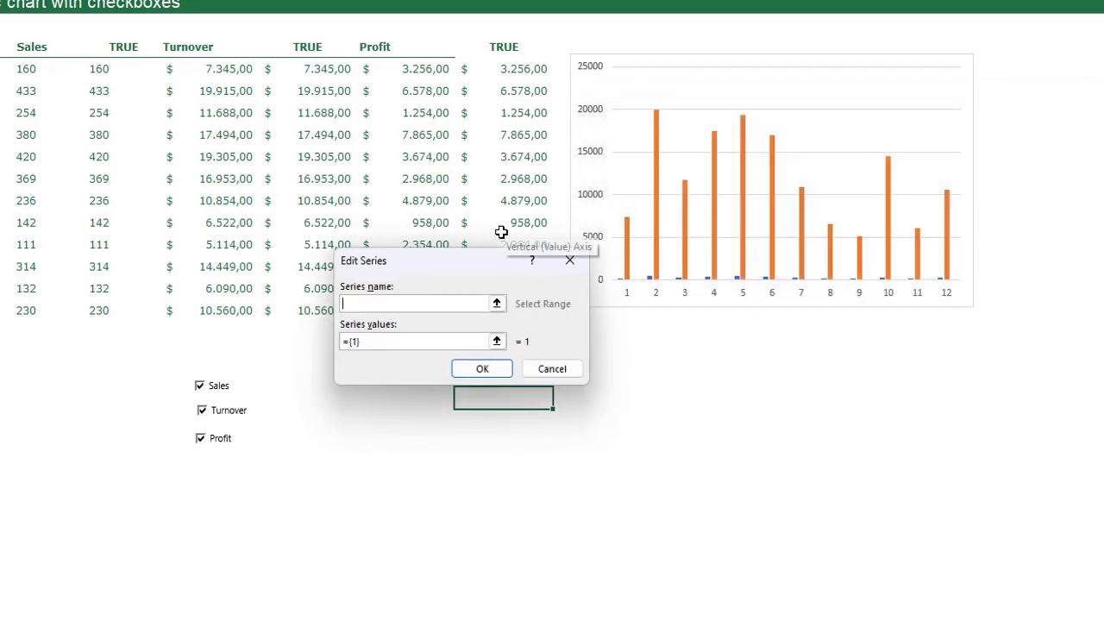
{"action": "key", "text": "Tab"}
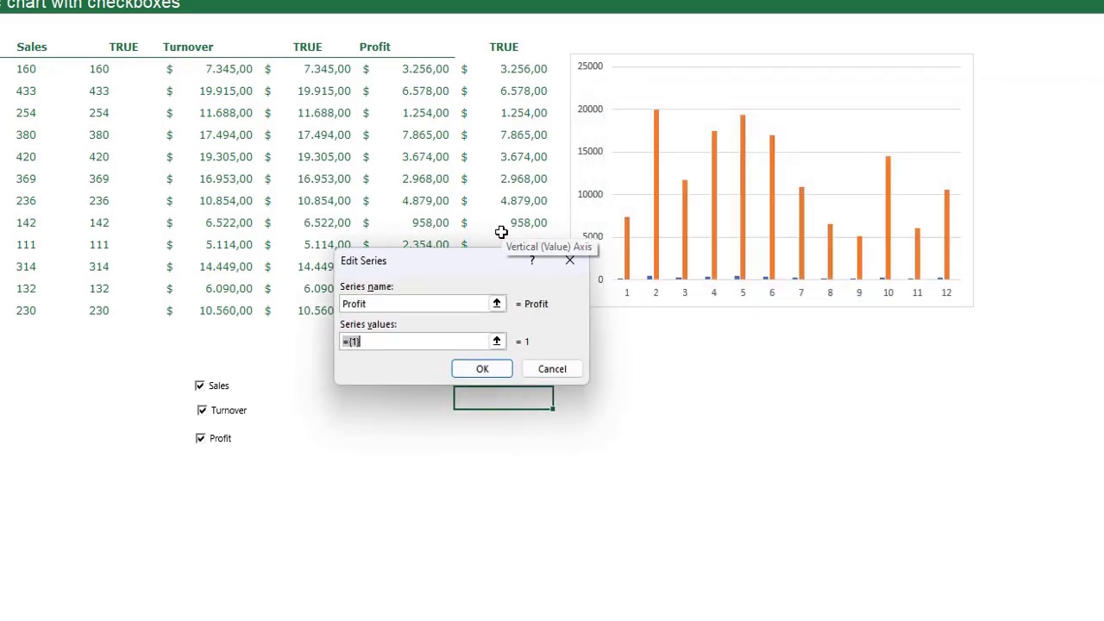
{"action": "left_click_drag", "start_coordinate": [525, 68], "coordinate": [516, 308]}
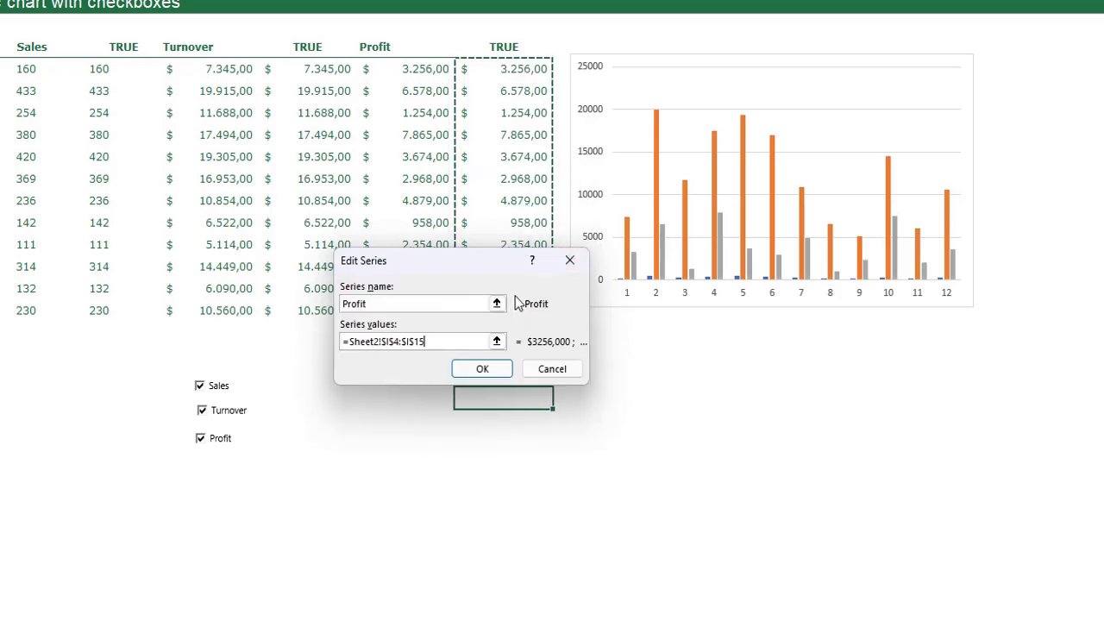
{"action": "key", "text": "Return"}
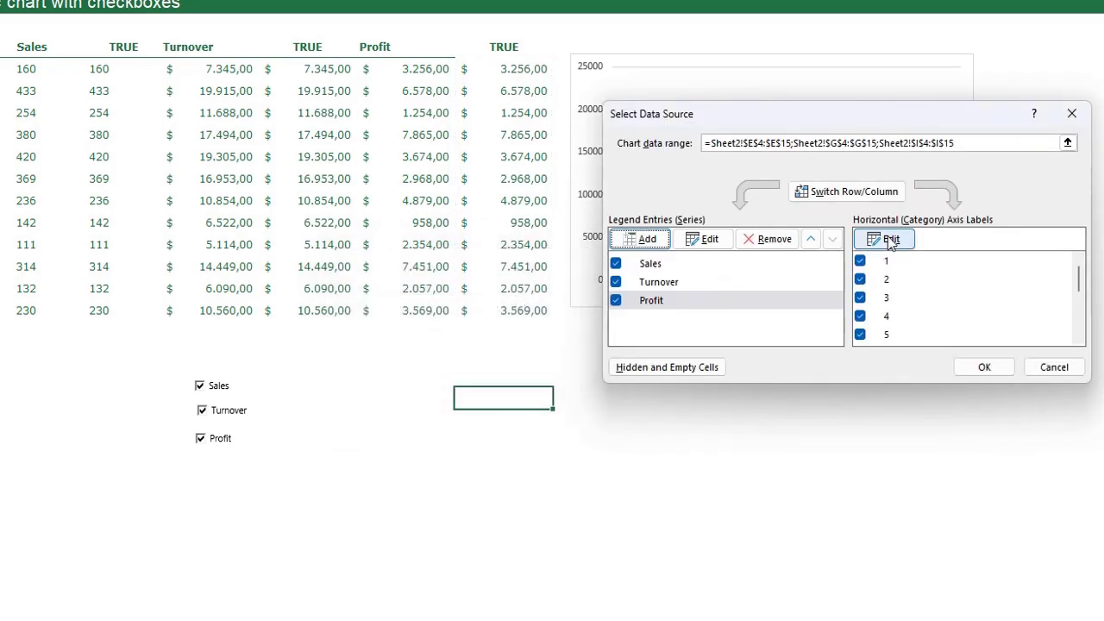
Step: Use the month names in C4:C15 as the chart's horizontal axis labels
{"action": "left_click", "coordinate": [891, 242]}
{"action": "left_click_drag", "start_coordinate": [0, 71], "coordinate": [0, 300]}
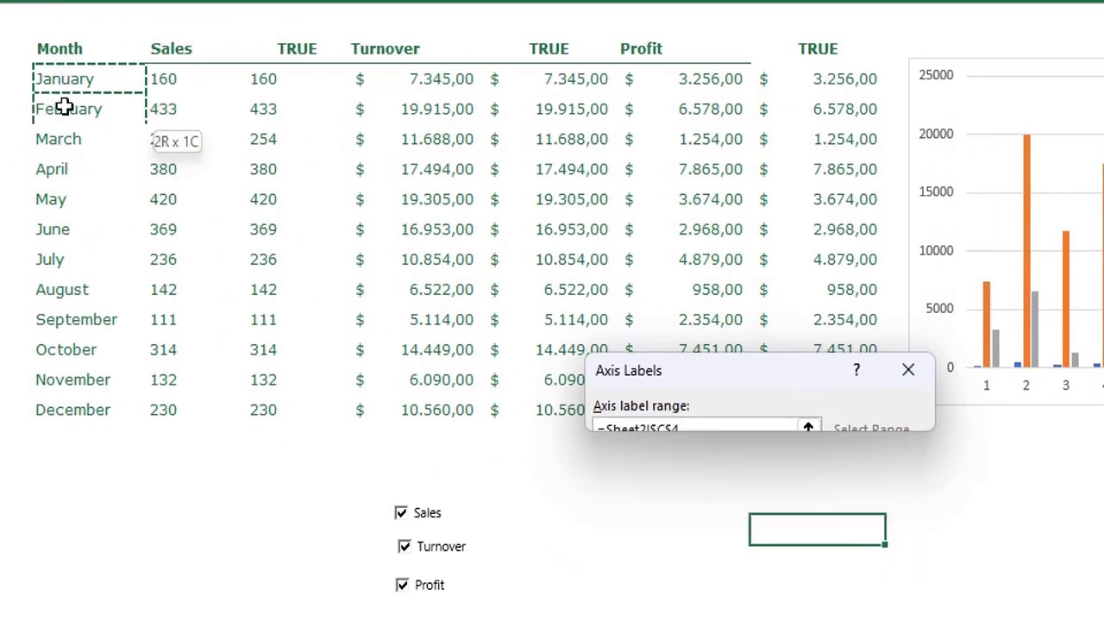
{"action": "left_click_drag", "start_coordinate": [79, 394], "coordinate": [81, 411]}
{"action": "key", "text": "Return"}
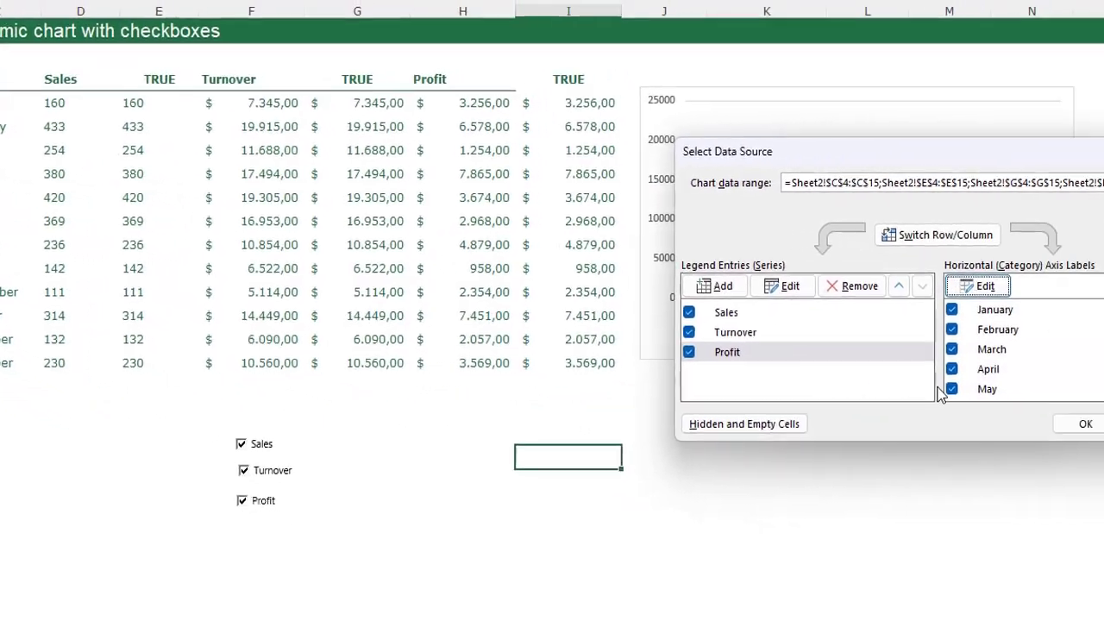
{"action": "left_click", "coordinate": [984, 409]}
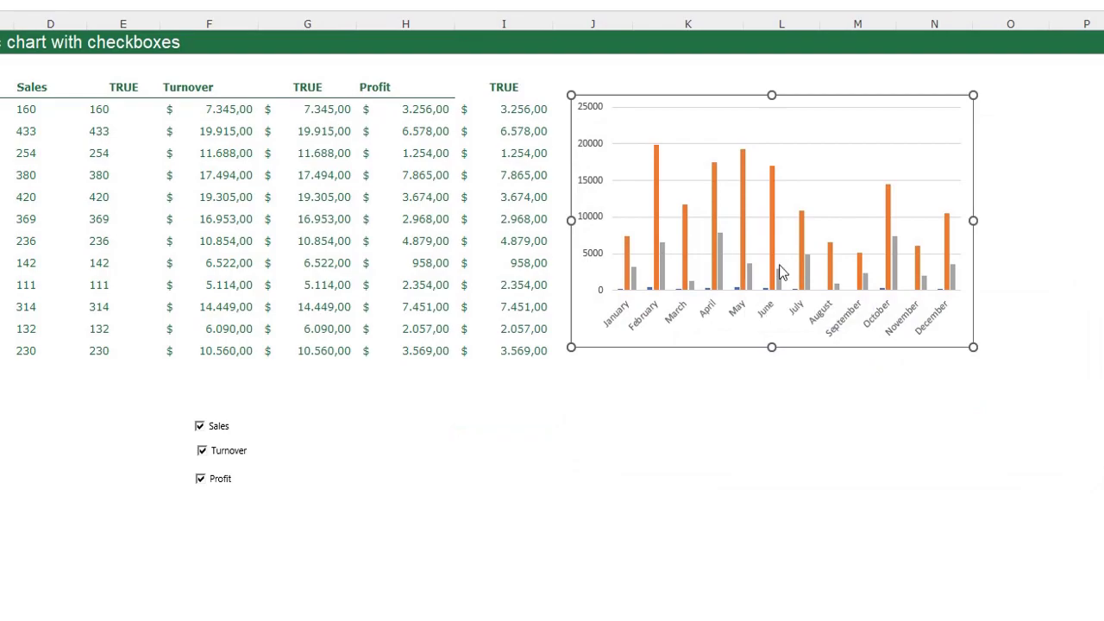
Step: Make Sales a line on a secondary axis and Profit a clustered column in a combo chart
{"action": "right_click", "coordinate": [678, 164]}
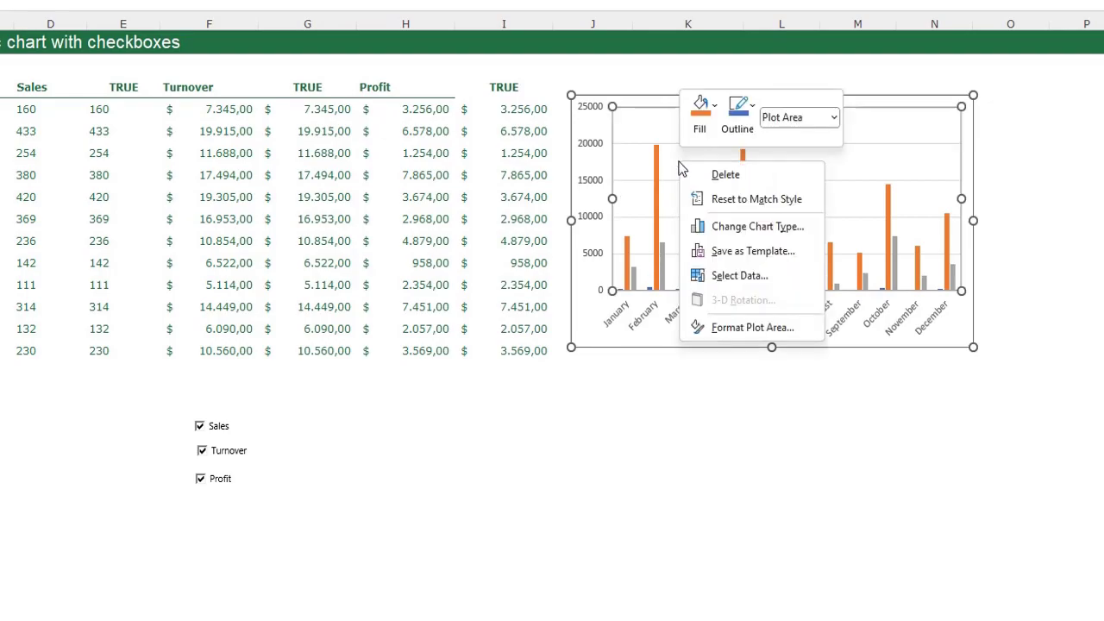
{"action": "left_click", "coordinate": [760, 228]}
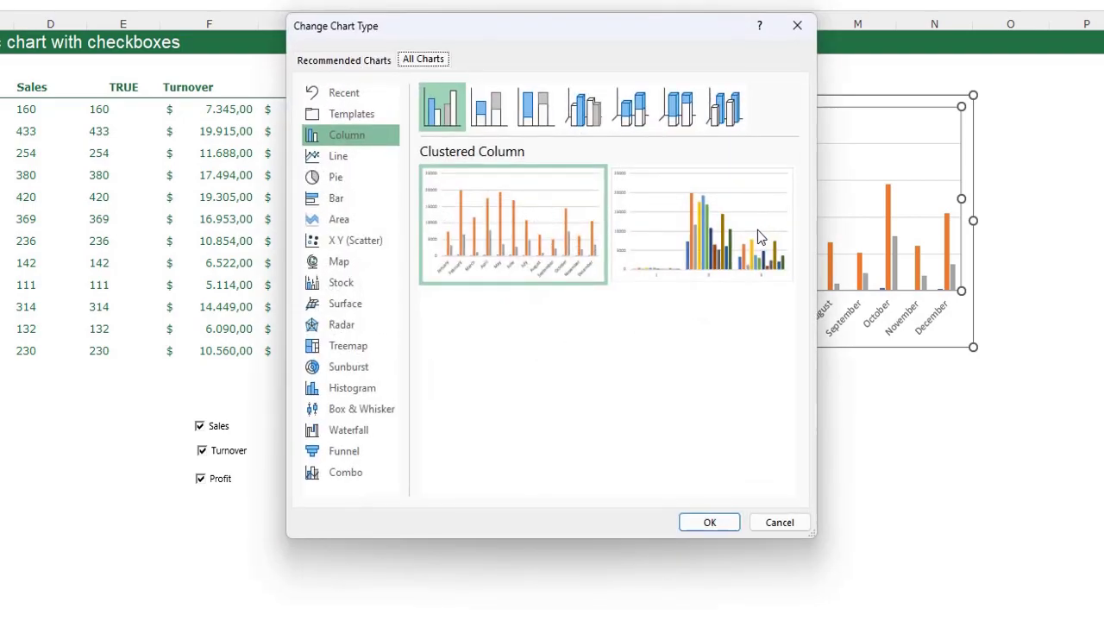
{"action": "left_click", "coordinate": [340, 482]}
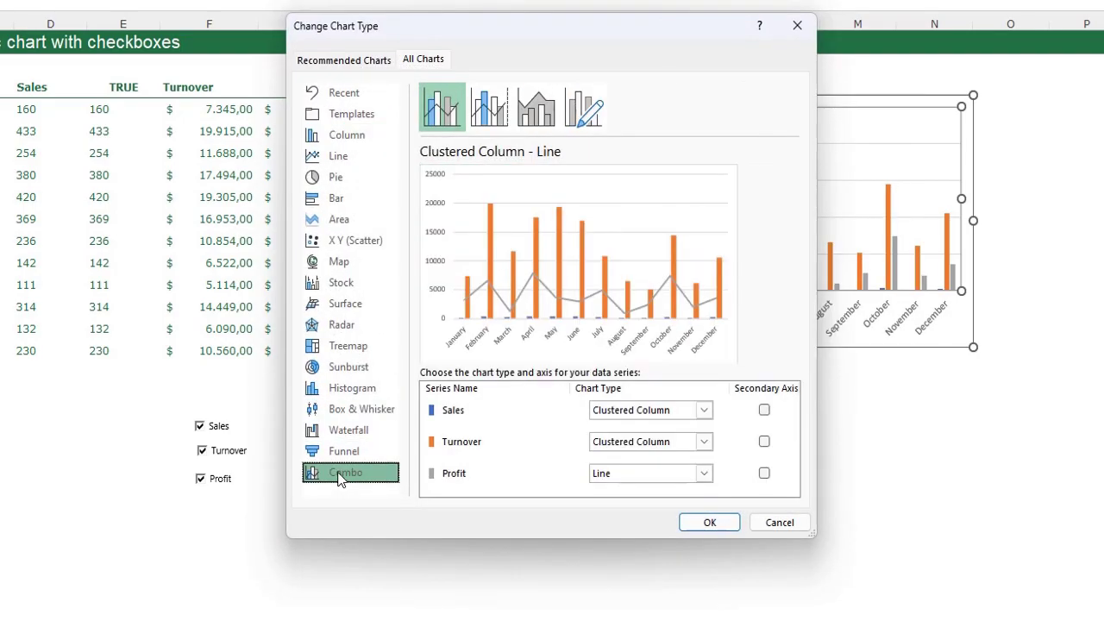
{"action": "left_click", "coordinate": [452, 414]}
{"action": "left_click", "coordinate": [699, 412]}
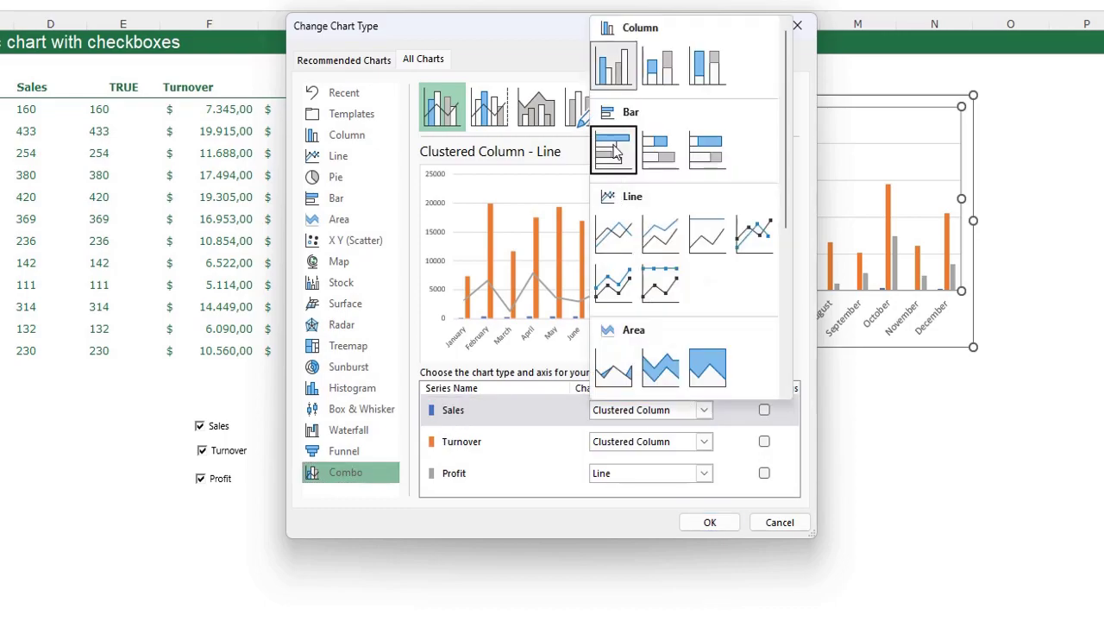
{"action": "left_click", "coordinate": [618, 246]}
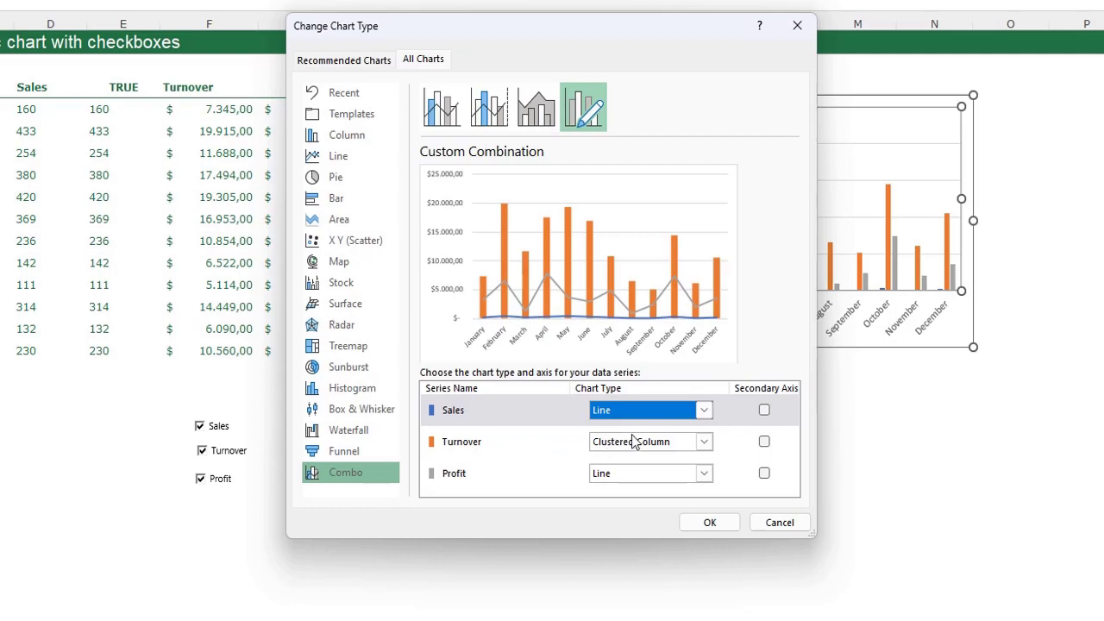
{"action": "left_click", "coordinate": [638, 481]}
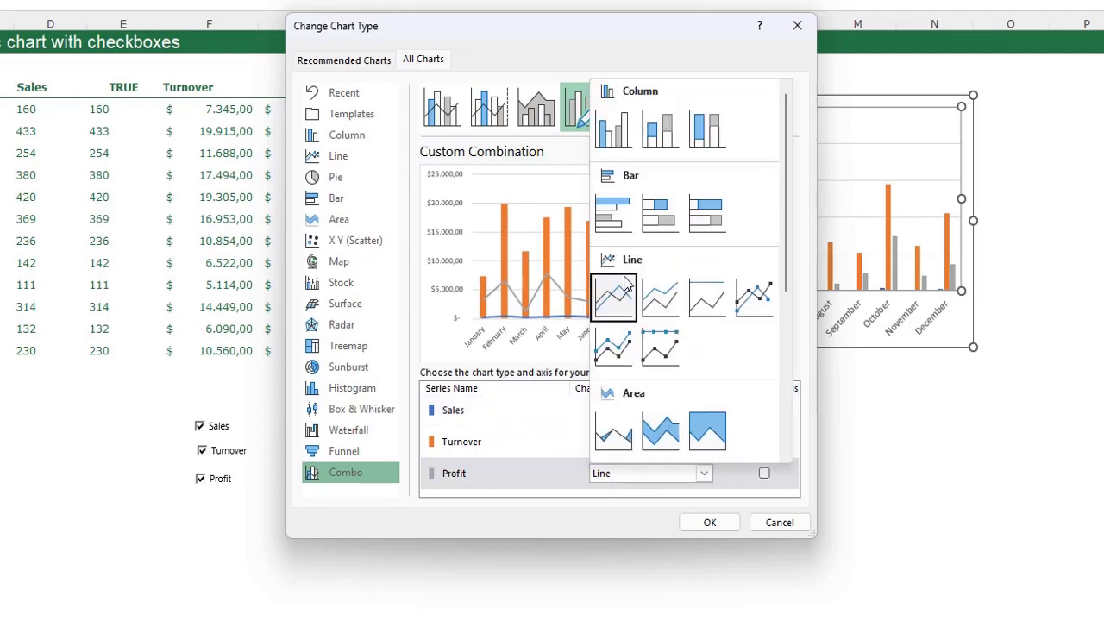
{"action": "left_click", "coordinate": [626, 135]}
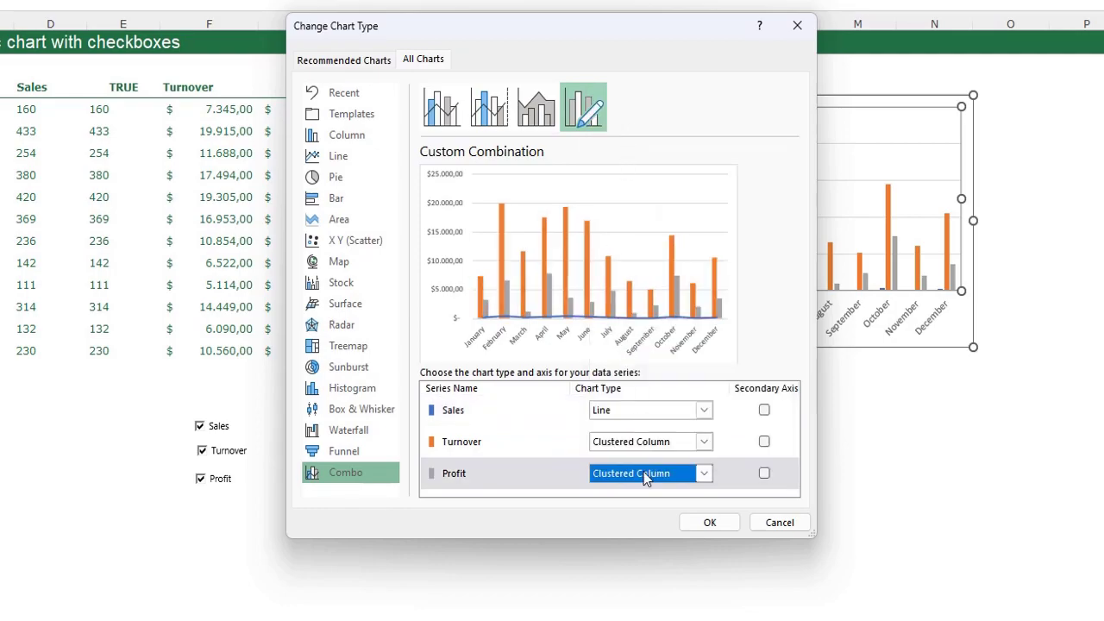
{"action": "left_click", "coordinate": [764, 410]}
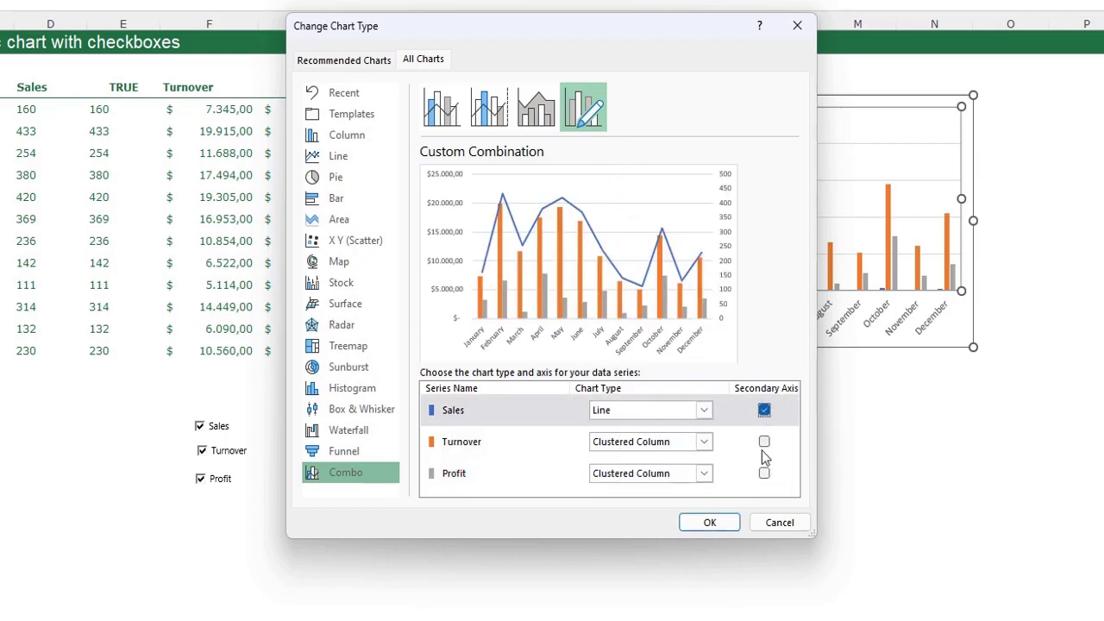
{"action": "left_click", "coordinate": [708, 523]}
{"action": "left_click", "coordinate": [677, 431]}
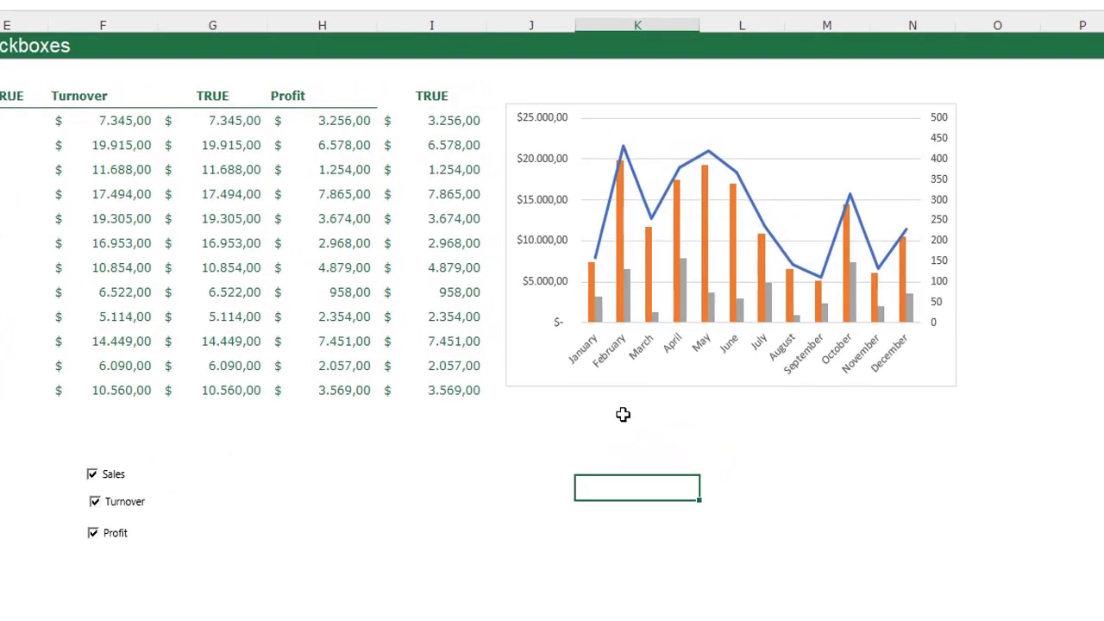
{"action": "left_click", "coordinate": [606, 222]}
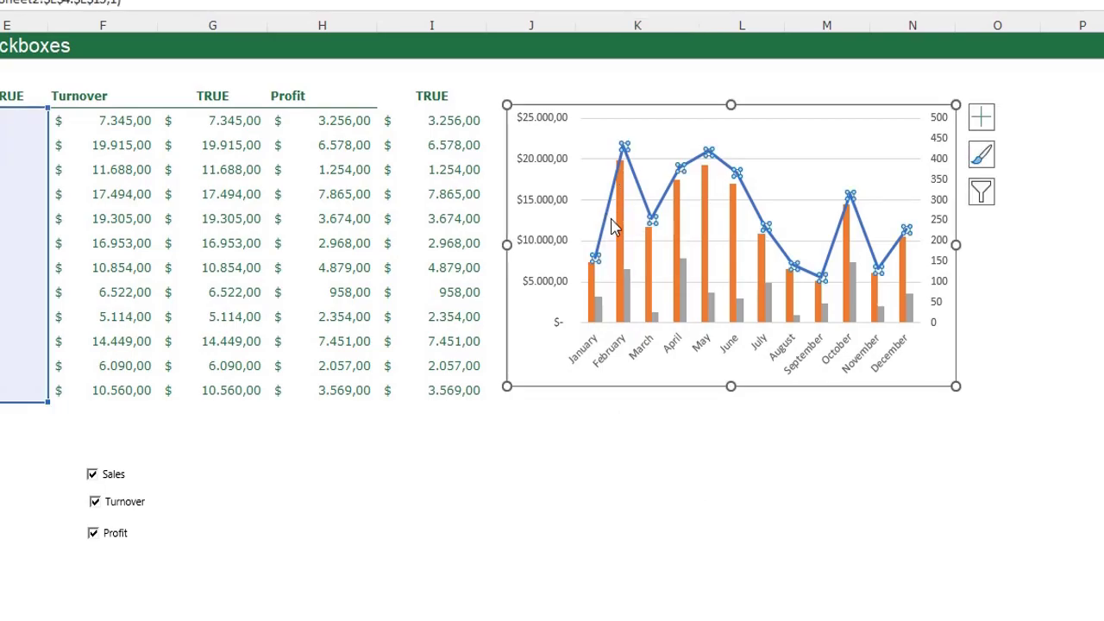
{"action": "double_click", "coordinate": [610, 221]}
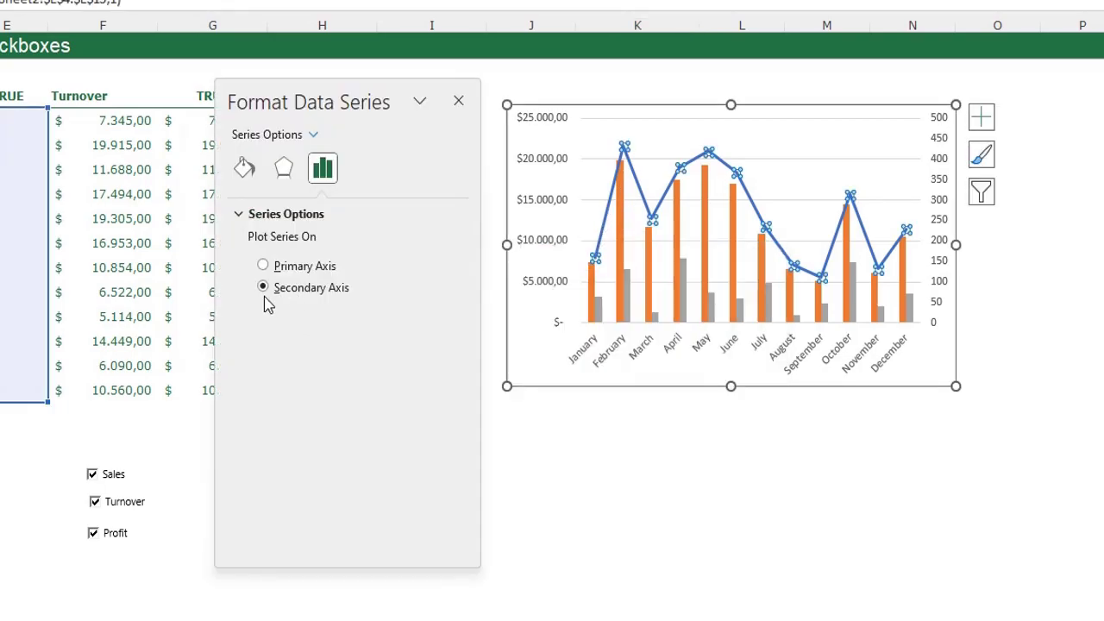
{"action": "left_click", "coordinate": [459, 100]}
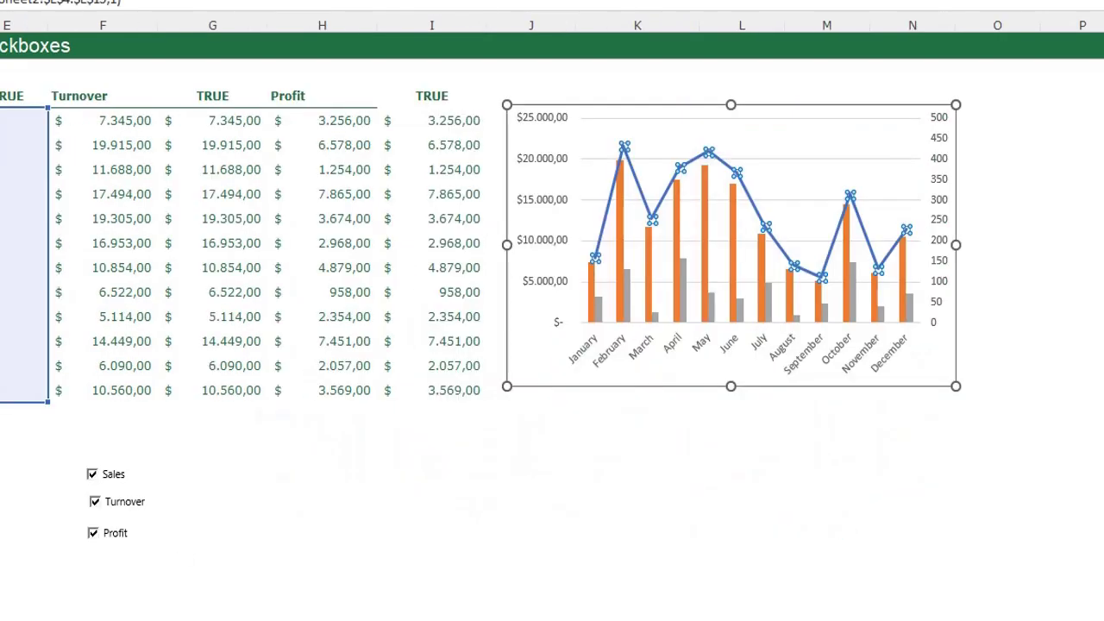
{"action": "key", "text": "Escape"}
{"action": "key", "text": "Escape"}
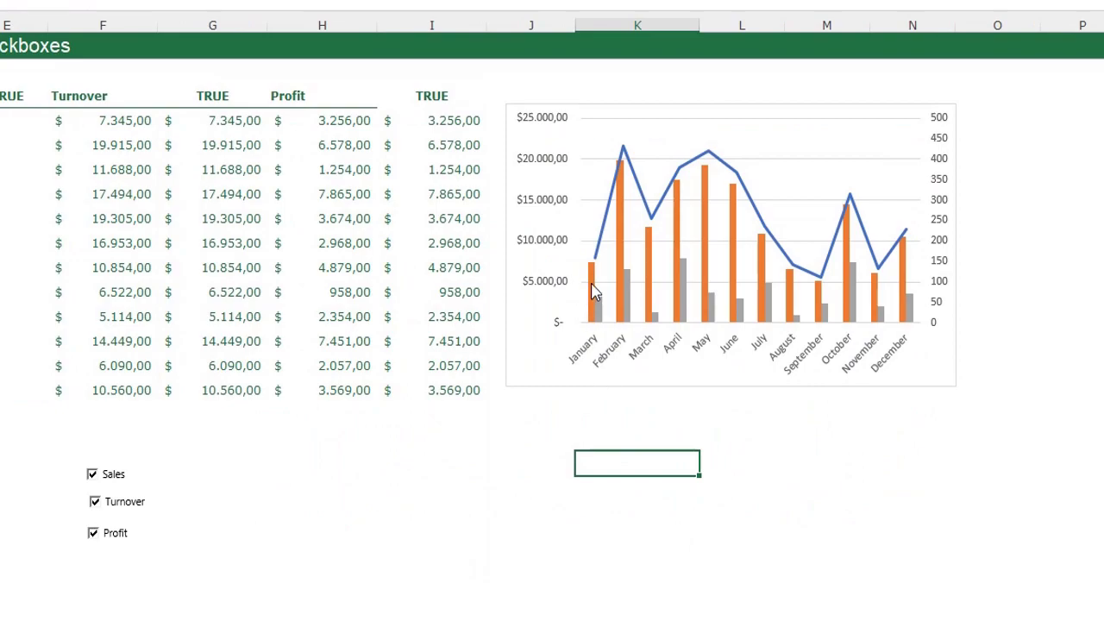
{"action": "mouse_move", "coordinate": [594, 293]}
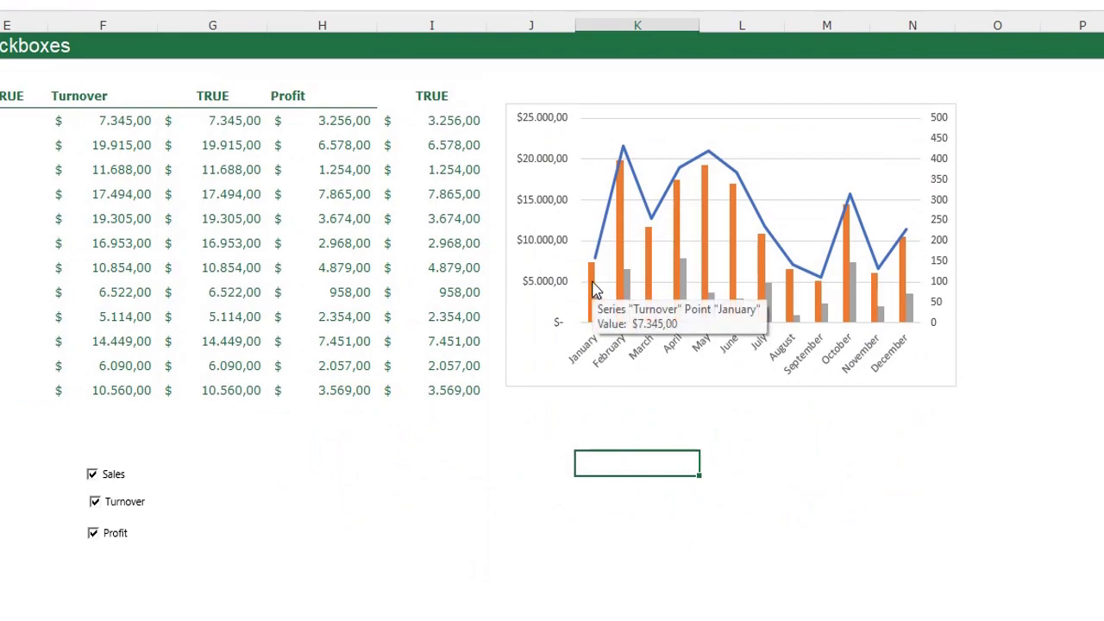
Step: Give the Turnover columns a solid green fill
{"action": "left_click", "coordinate": [593, 293]}
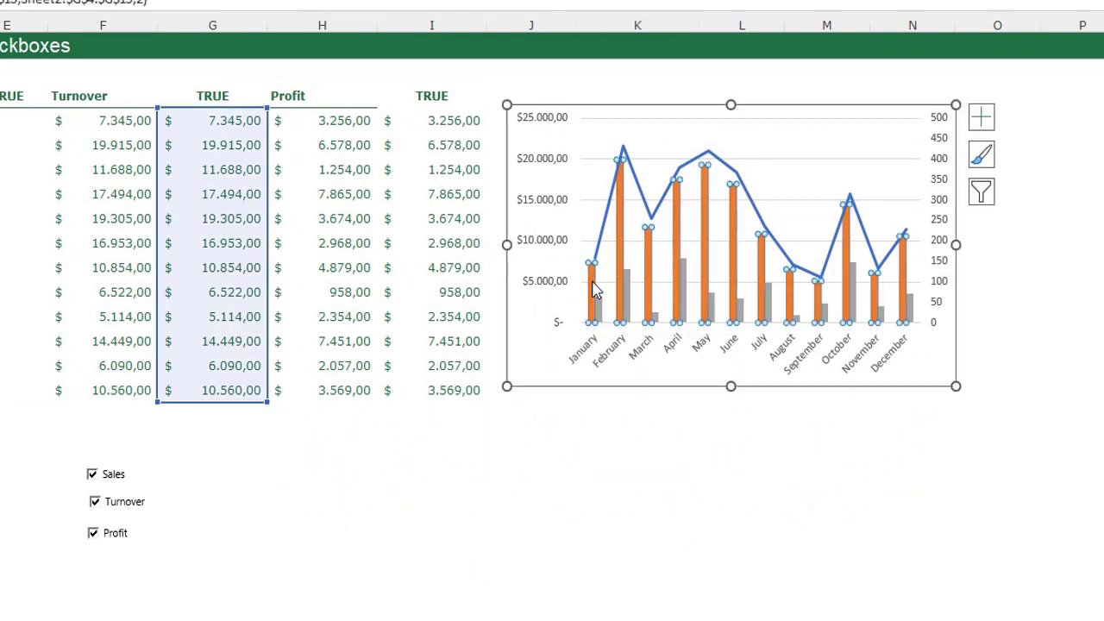
{"action": "double_click", "coordinate": [594, 290]}
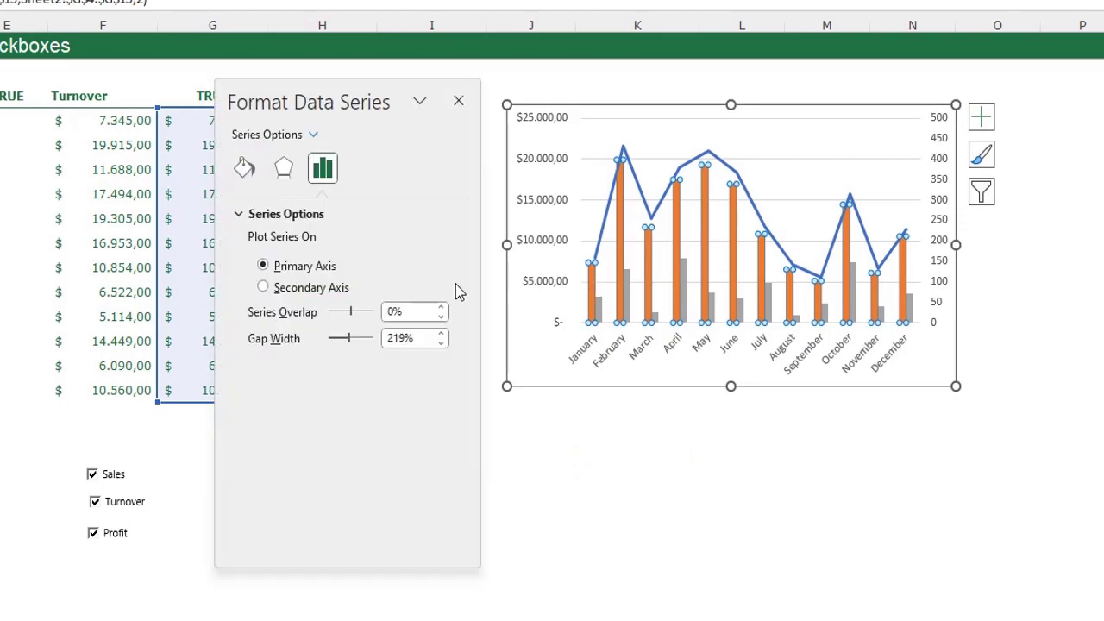
{"action": "left_click", "coordinate": [244, 167]}
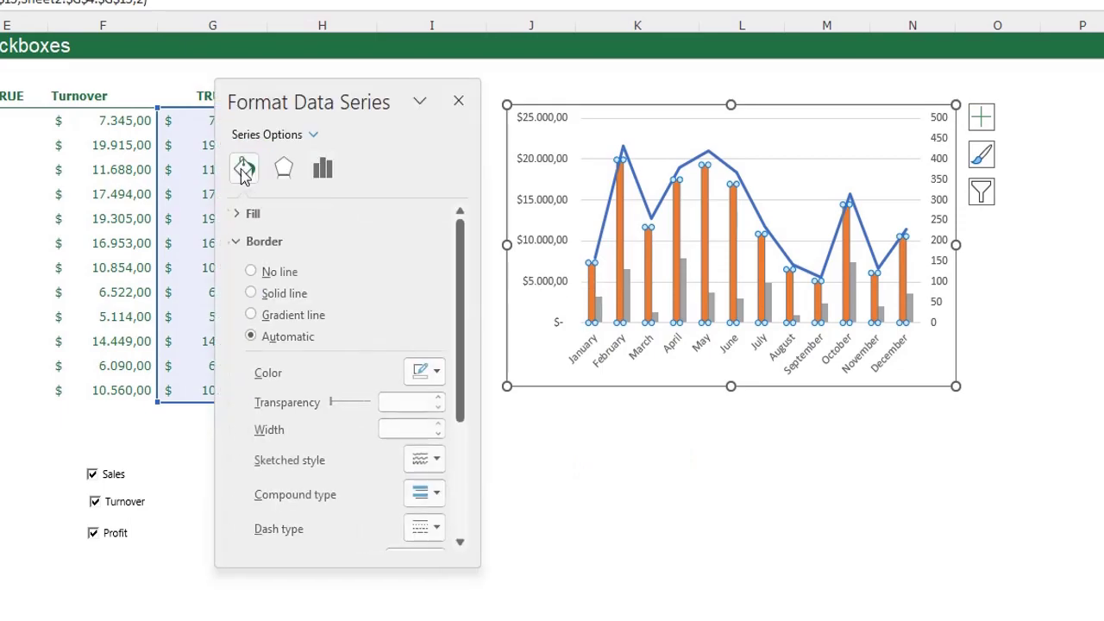
{"action": "left_click", "coordinate": [258, 216]}
{"action": "left_click", "coordinate": [253, 265]}
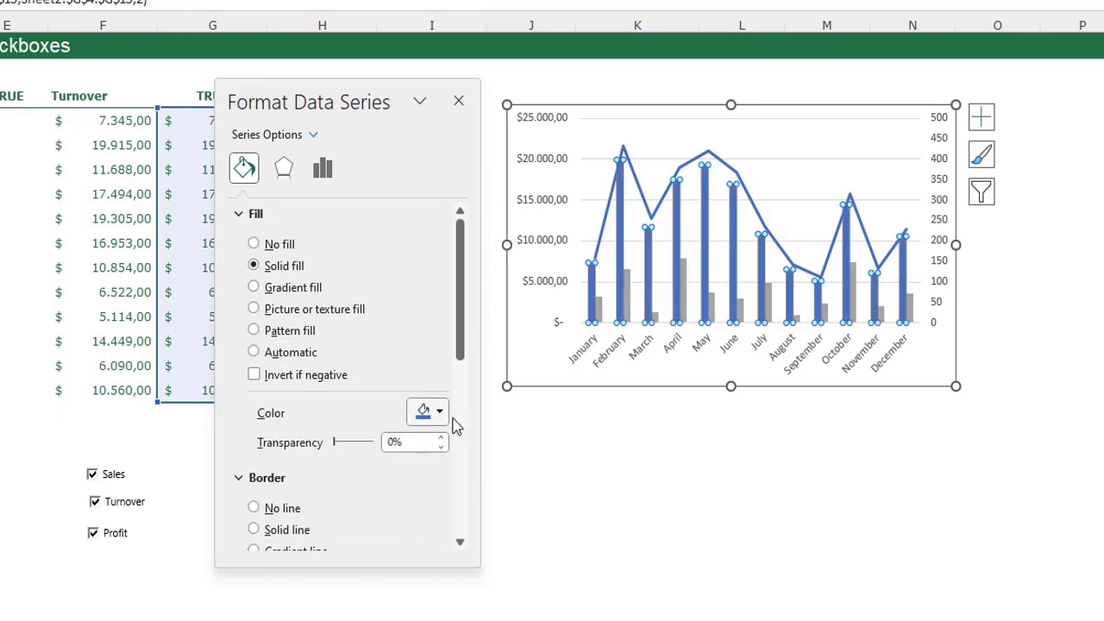
{"action": "left_click", "coordinate": [439, 413]}
{"action": "left_click", "coordinate": [558, 514]}
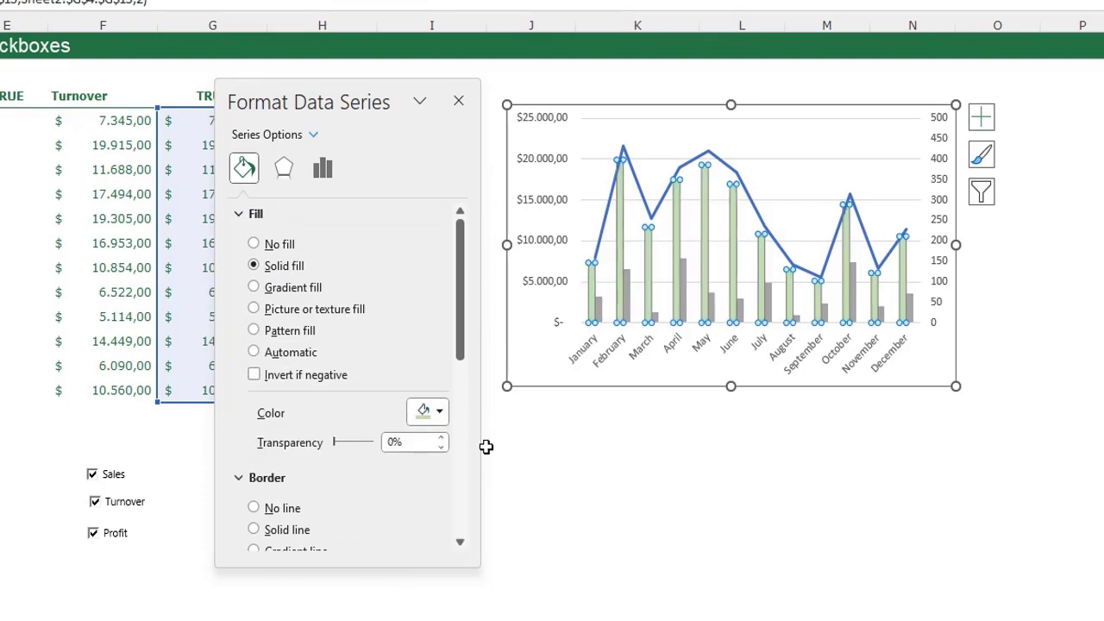
{"action": "left_click", "coordinate": [439, 412]}
{"action": "left_click", "coordinate": [561, 524]}
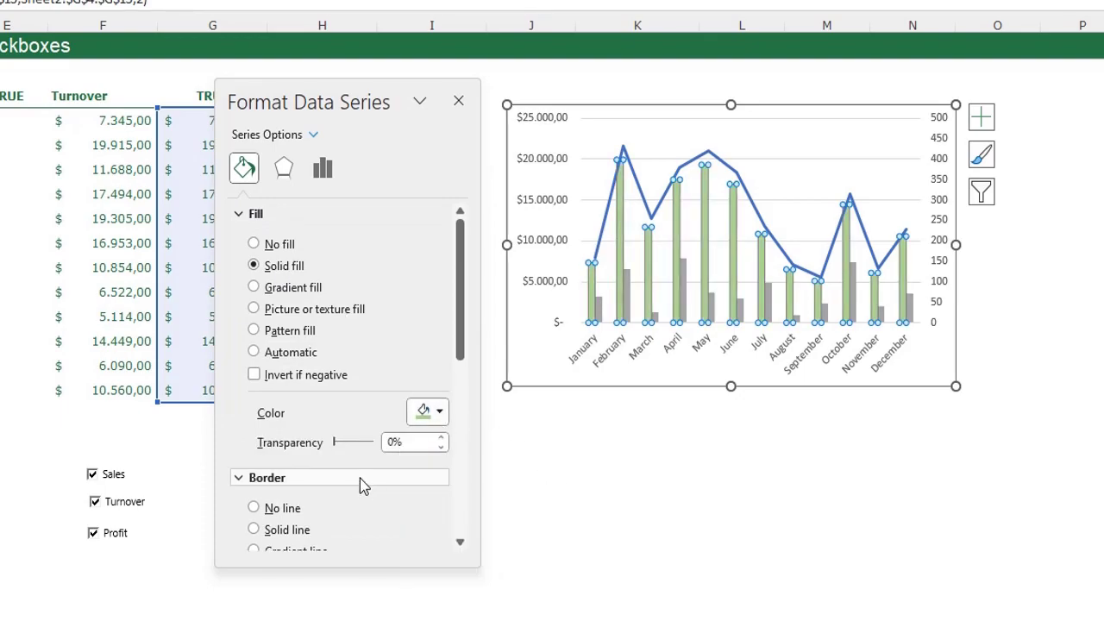
Step: Add a solid dark green 1,5 pt border to the Turnover columns
{"action": "scroll", "coordinate": [302, 472], "scroll_direction": "down", "scroll_amount": 2}
{"action": "left_click", "coordinate": [279, 436]}
{"action": "scroll", "coordinate": [360, 428], "scroll_direction": "down", "scroll_amount": 2}
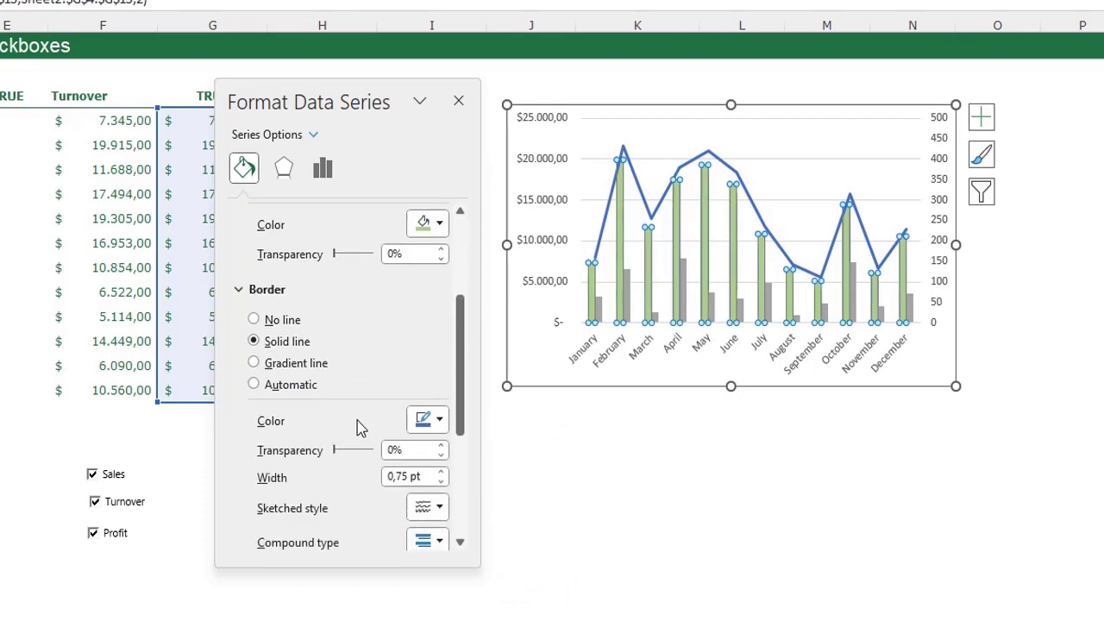
{"action": "left_click", "coordinate": [439, 419]}
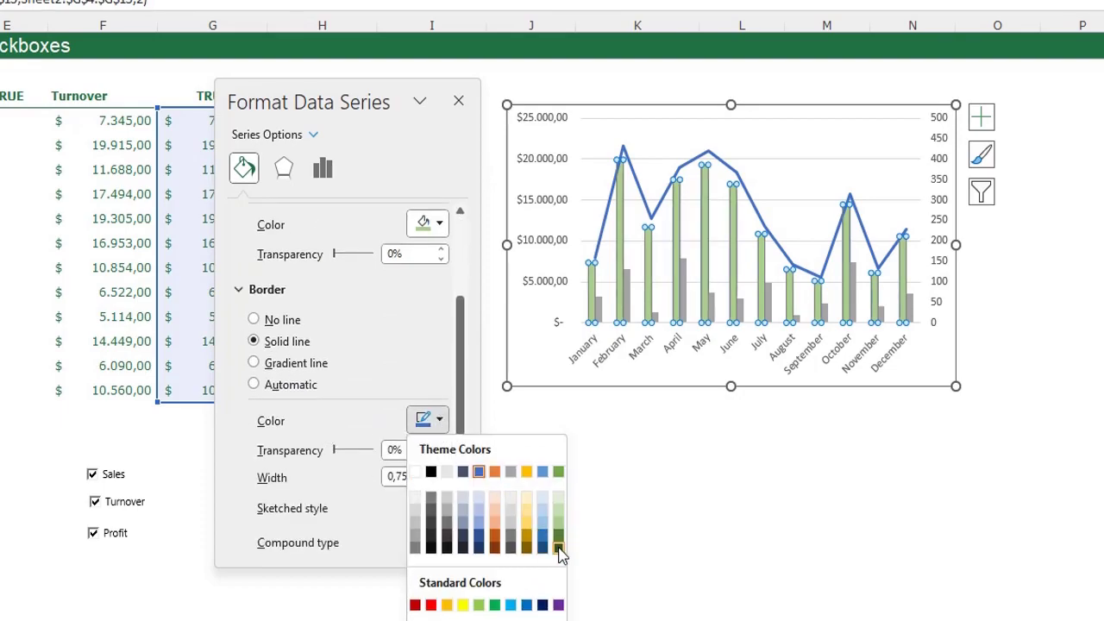
{"action": "left_click", "coordinate": [558, 550]}
{"action": "left_click", "coordinate": [441, 474]}
{"action": "left_click", "coordinate": [440, 474]}
{"action": "left_click", "coordinate": [441, 473]}
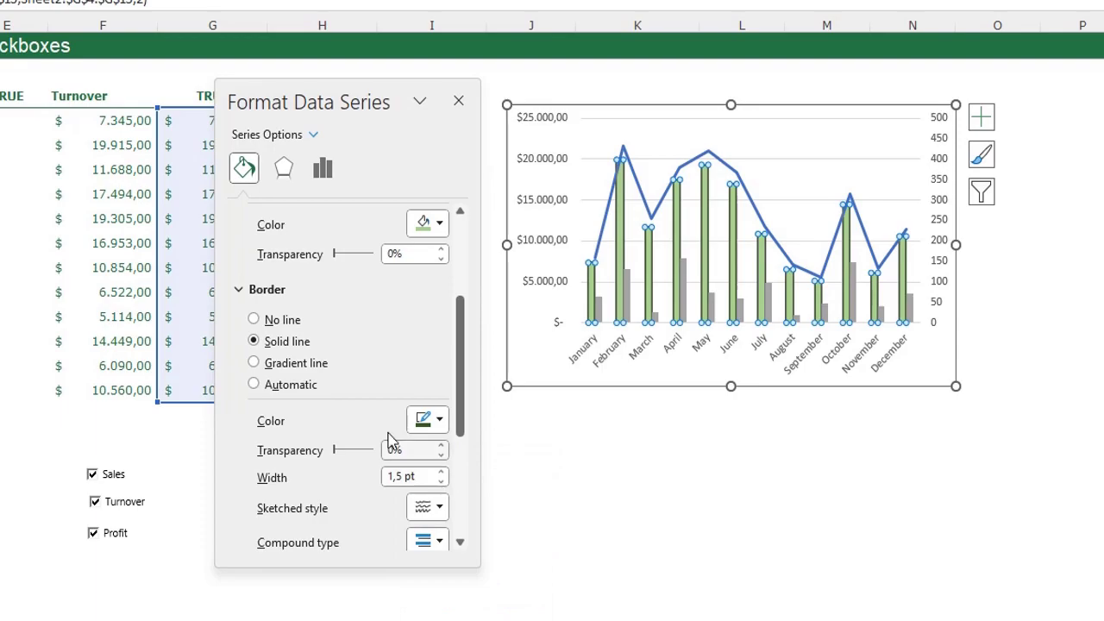
{"action": "left_click", "coordinate": [457, 101]}
{"action": "left_click", "coordinate": [597, 304]}
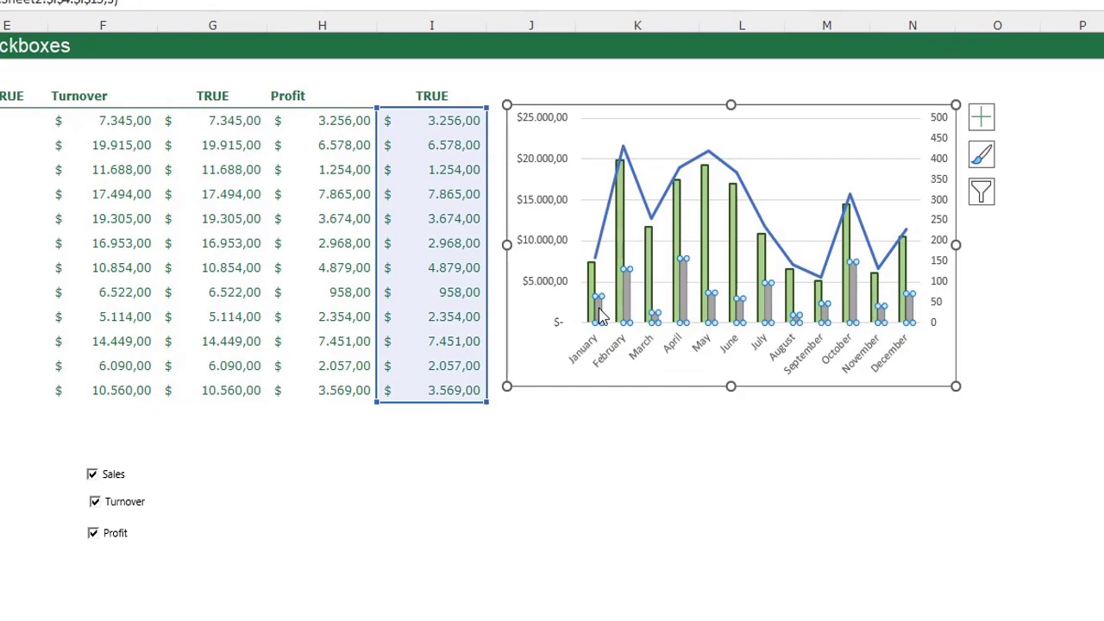
Step: Give the Profit columns a solid light orange fill
{"action": "double_click", "coordinate": [601, 316]}
{"action": "left_click", "coordinate": [244, 169]}
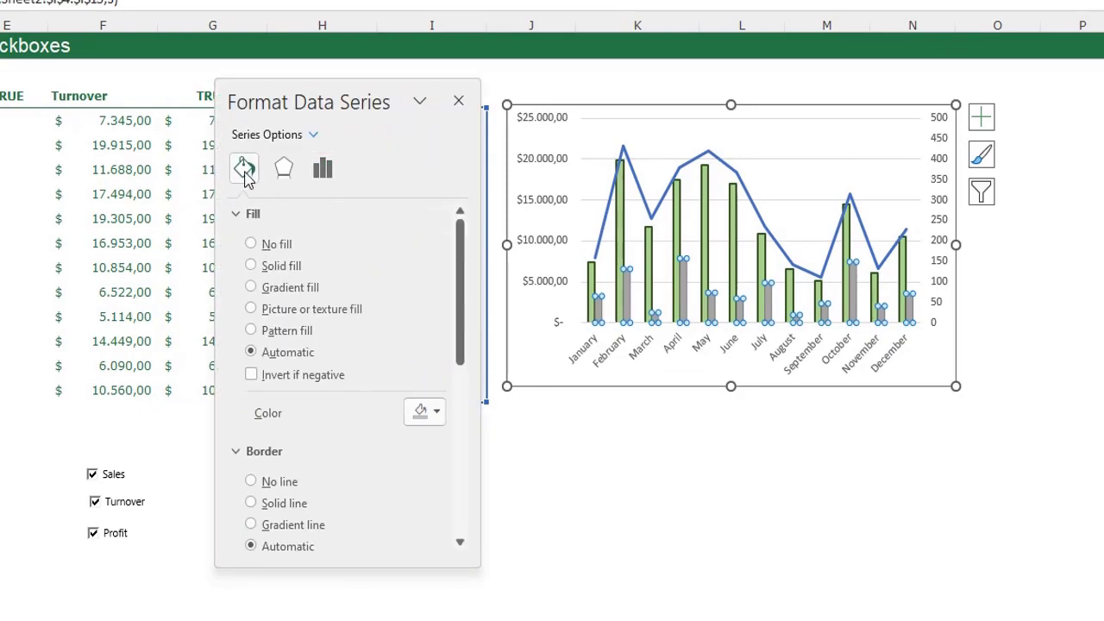
{"action": "left_click", "coordinate": [293, 266]}
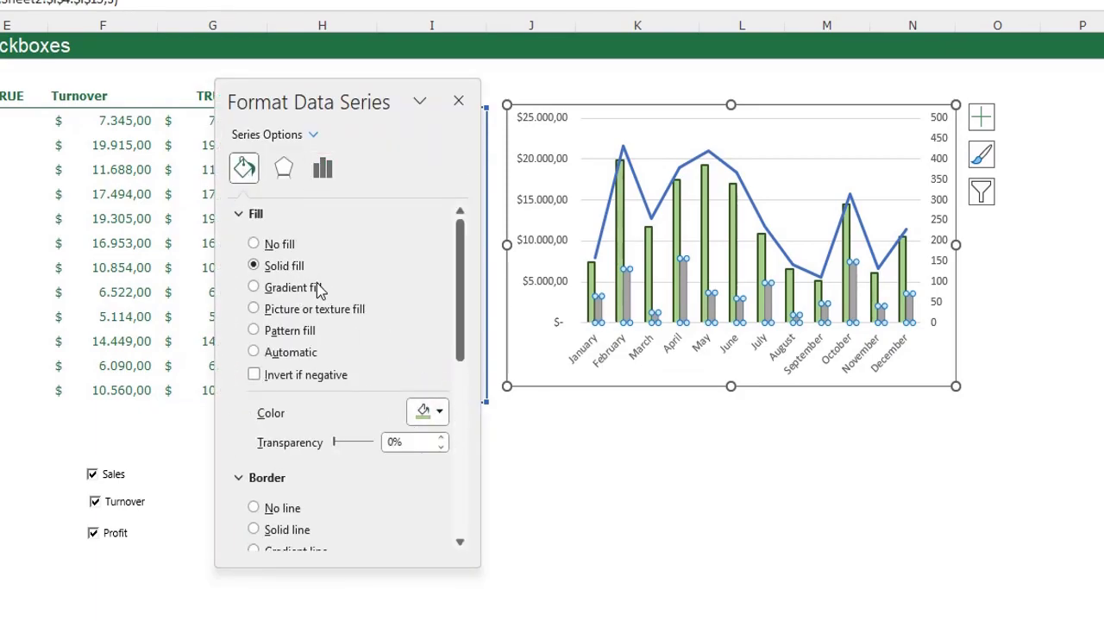
{"action": "left_click", "coordinate": [436, 412]}
{"action": "left_click", "coordinate": [500, 516]}
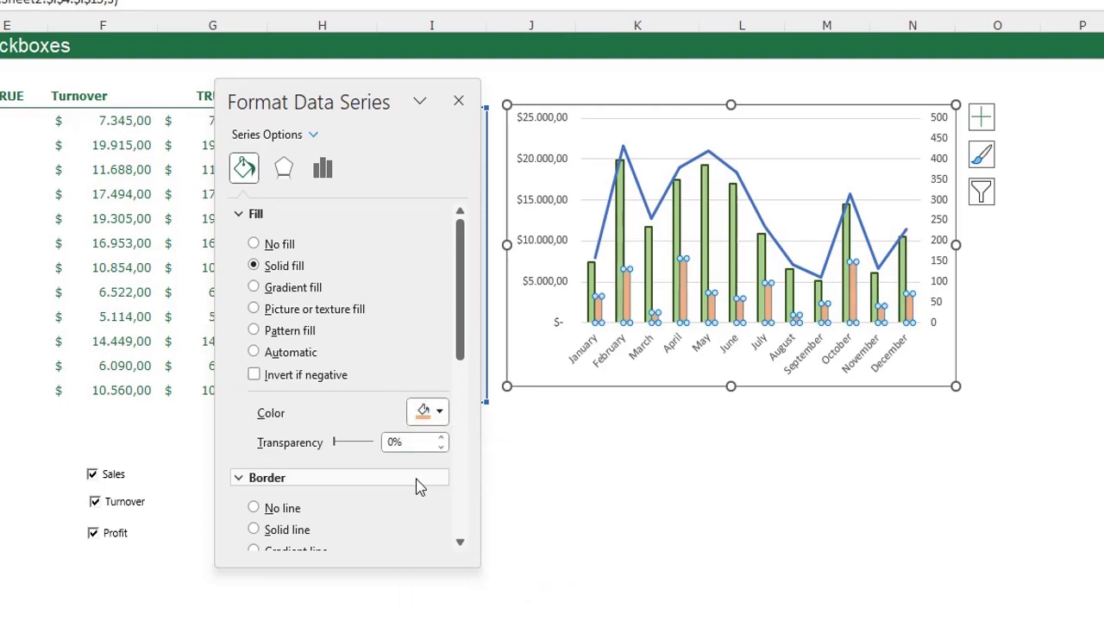
Step: Add a solid dark orange 1,5 pt border to the Profit columns
{"action": "scroll", "coordinate": [362, 466], "scroll_direction": "down", "scroll_amount": 1}
{"action": "left_click", "coordinate": [276, 483]}
{"action": "scroll", "coordinate": [387, 463], "scroll_direction": "down", "scroll_amount": 1}
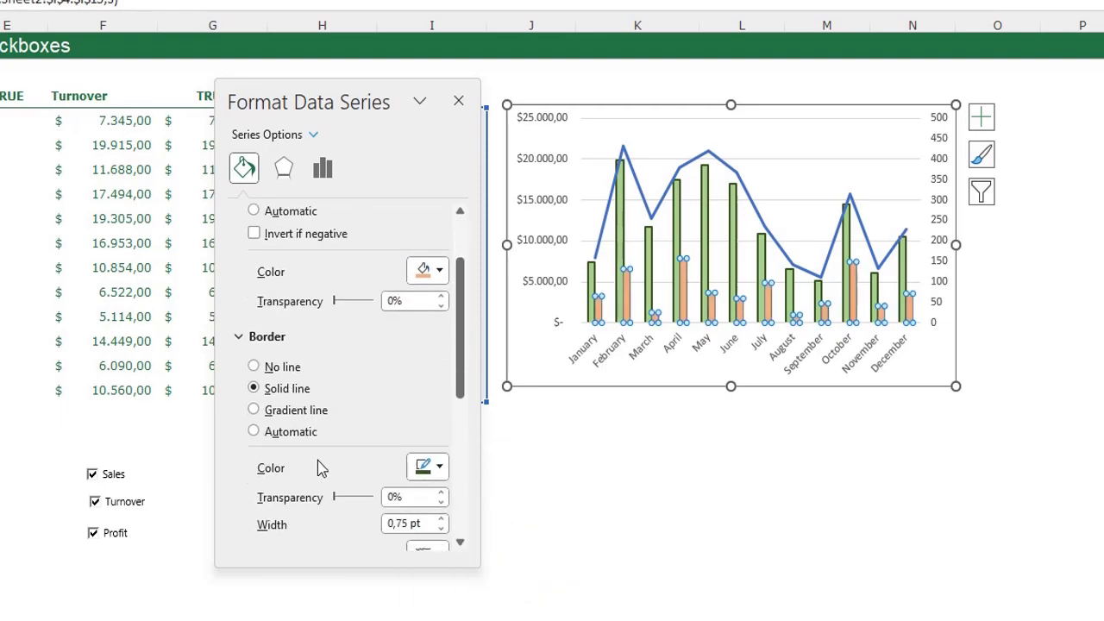
{"action": "left_click", "coordinate": [435, 467]}
{"action": "left_click", "coordinate": [494, 593]}
{"action": "left_click", "coordinate": [439, 520]}
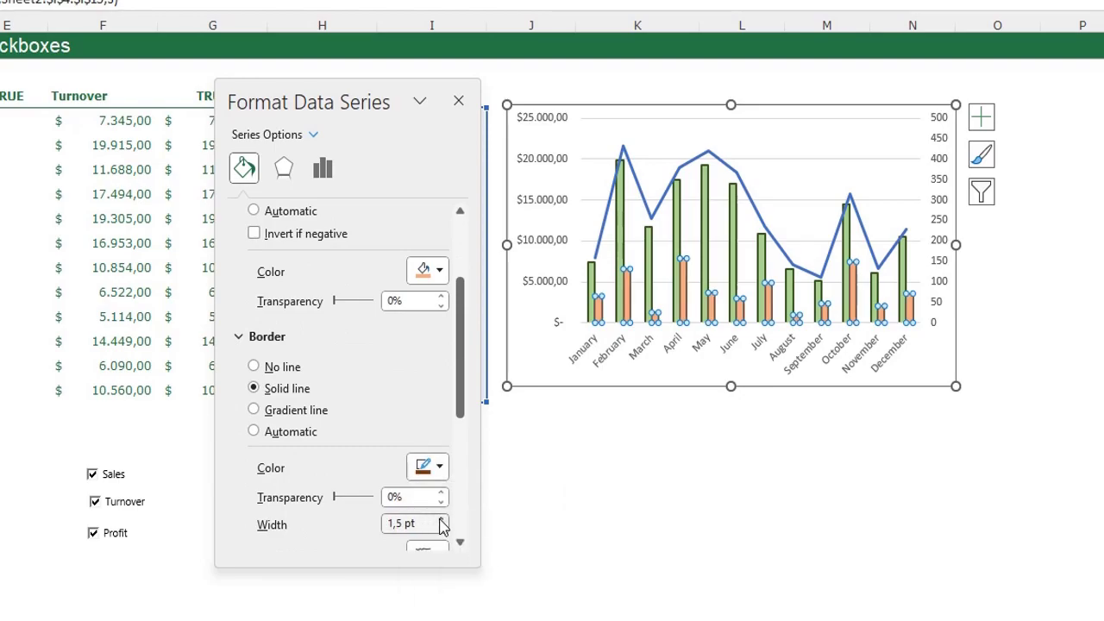
{"action": "left_click", "coordinate": [458, 100]}
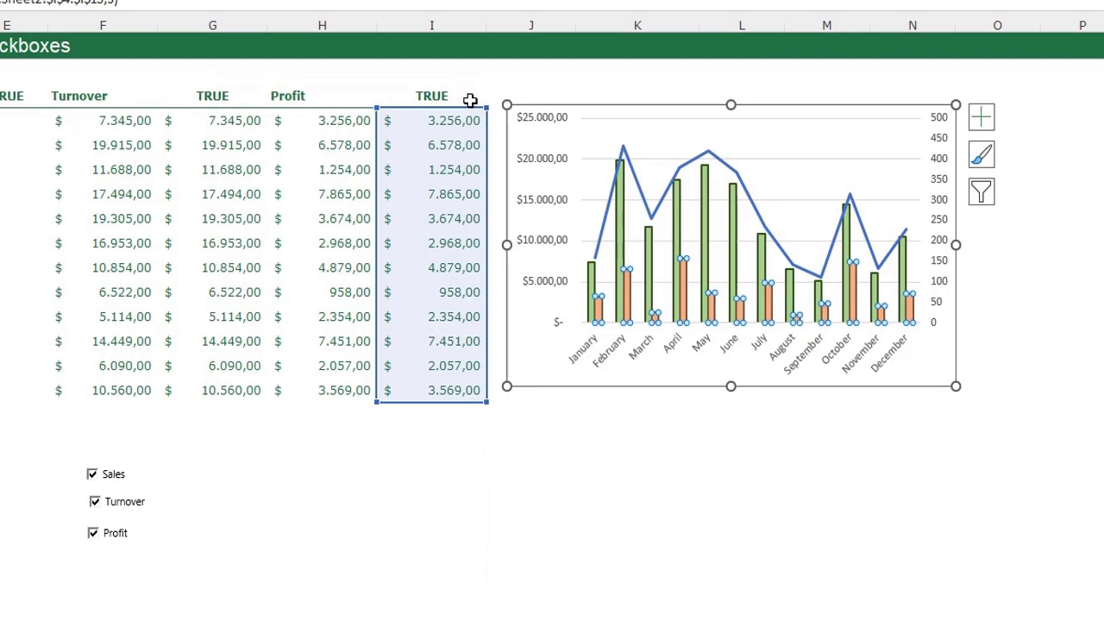
{"action": "key", "text": "Escape"}
{"action": "mouse_move", "coordinate": [593, 304]}
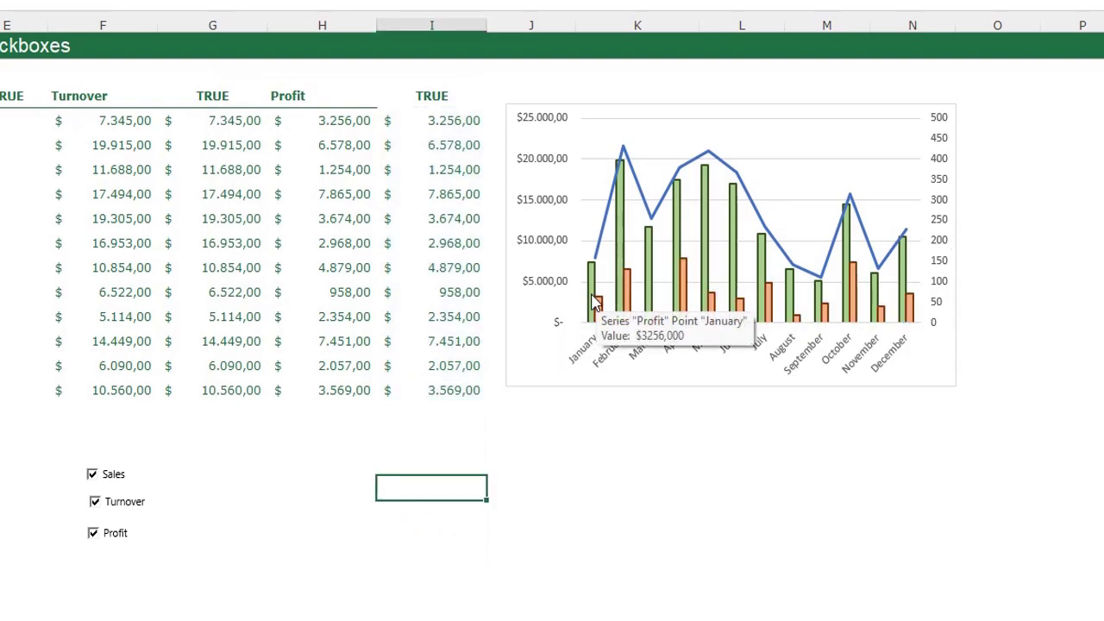
{"action": "left_click", "coordinate": [593, 303]}
Step: Set the Profit series gap width from 219% to 50%
{"action": "double_click", "coordinate": [593, 303]}
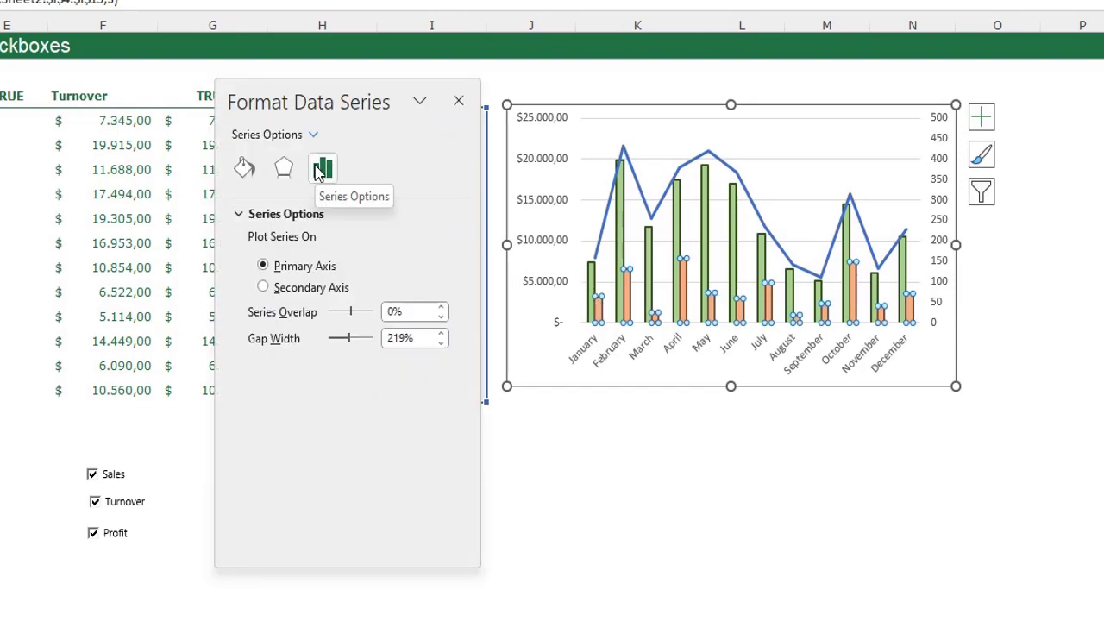
{"action": "left_click", "coordinate": [399, 342]}
{"action": "key", "text": "BackSpace"}
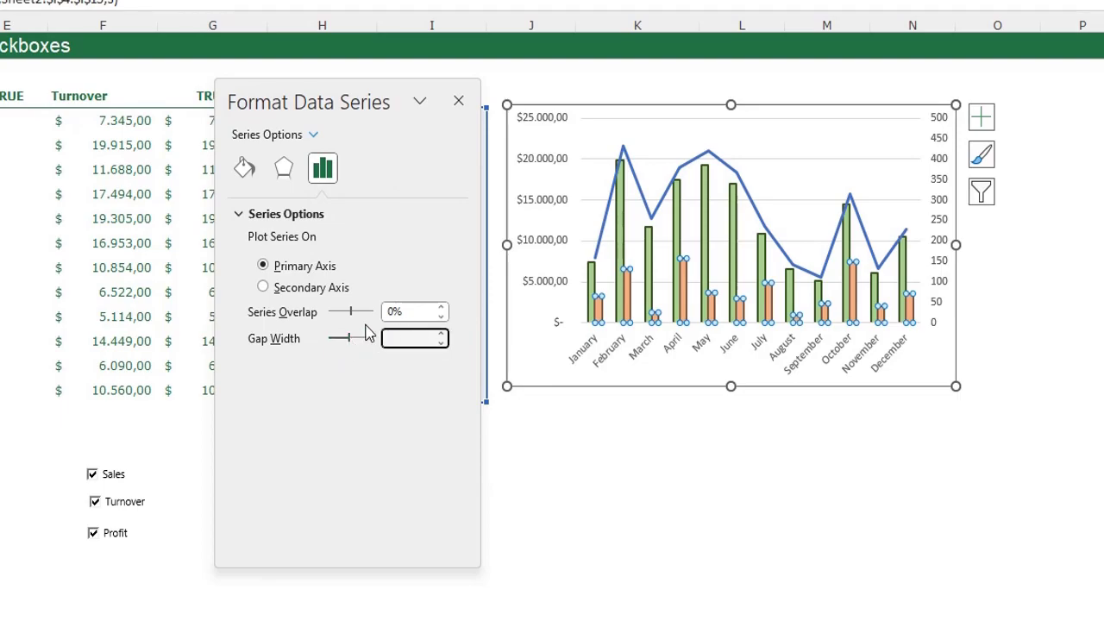
{"action": "type", "text": "50"}
{"action": "key", "text": "Return"}
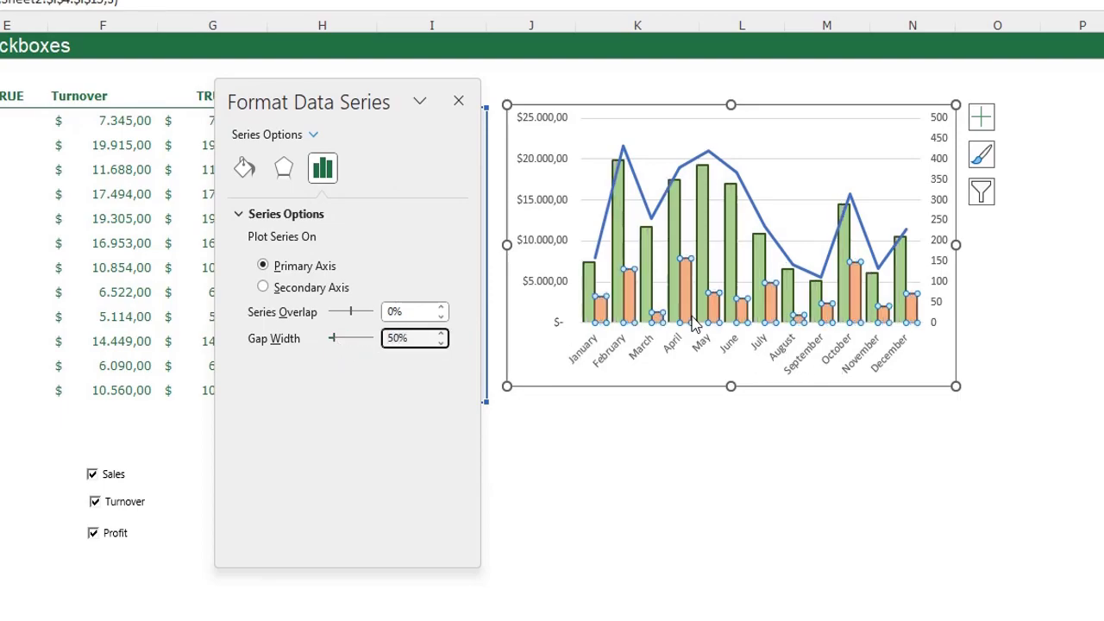
{"action": "left_click", "coordinate": [458, 101]}
Step: Enlarge the chart by widening it to the right and making it taller
{"action": "left_click_drag", "start_coordinate": [957, 244], "coordinate": [1066, 243]}
{"action": "left_click_drag", "start_coordinate": [785, 385], "coordinate": [779, 501]}
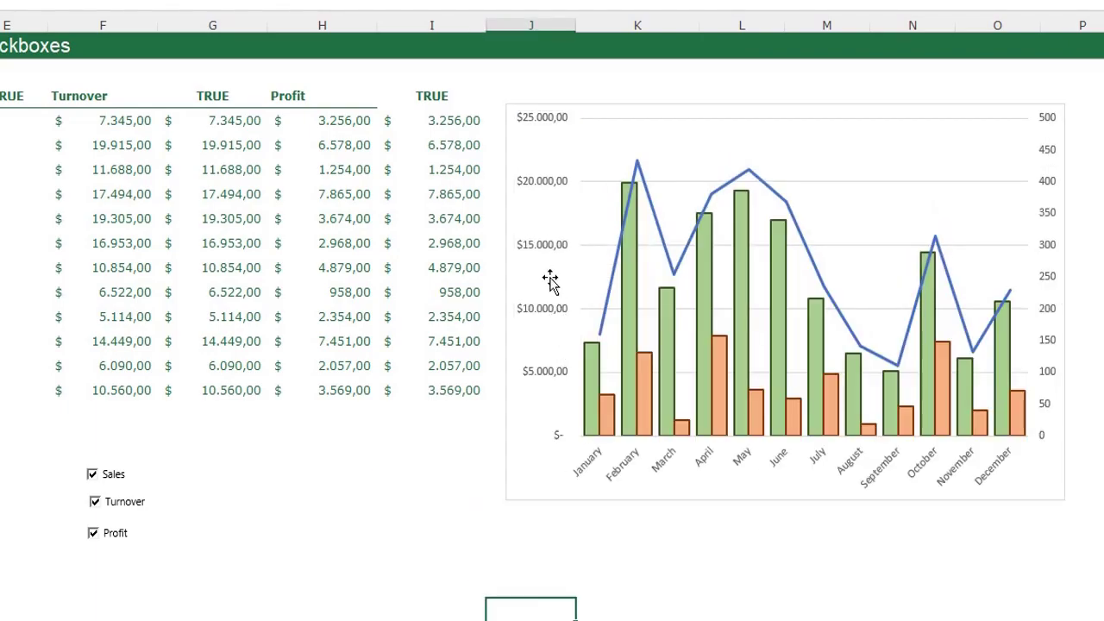
{"action": "left_click", "coordinate": [539, 250]}
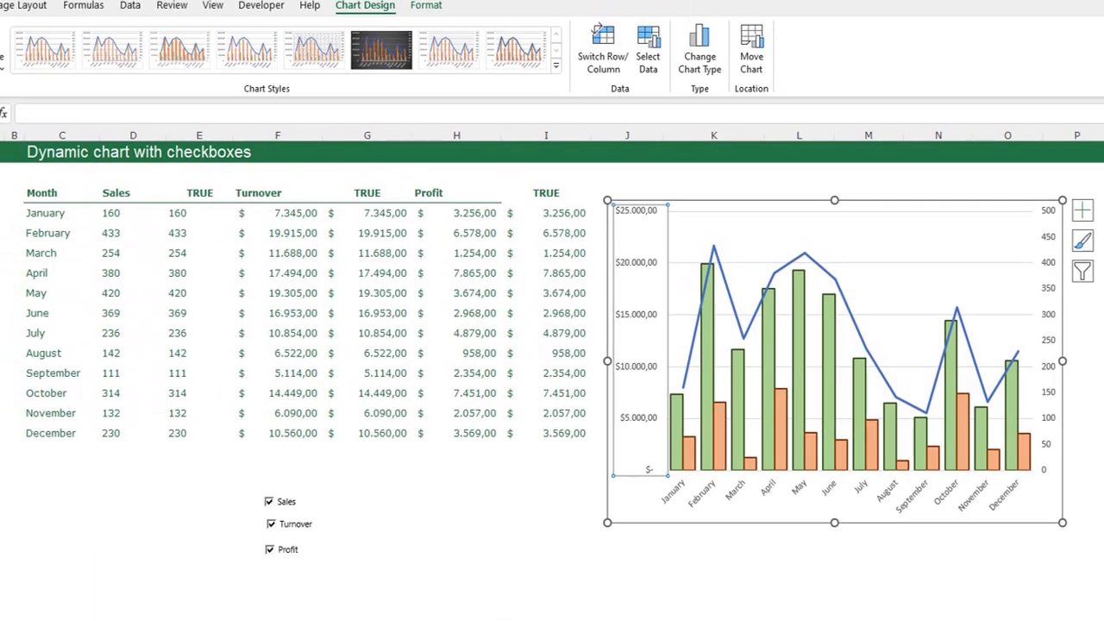
{"action": "key", "text": "alt+h"}
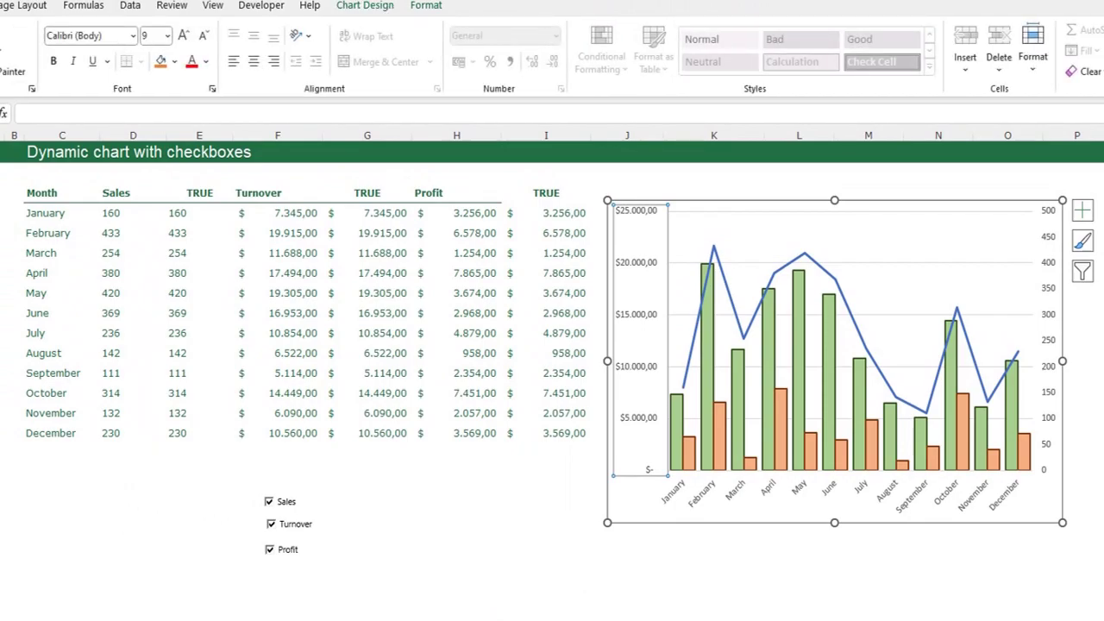
Step: Make the dollar axis labels bold at size 10 and the month labels bold
{"action": "left_click", "coordinate": [54, 63]}
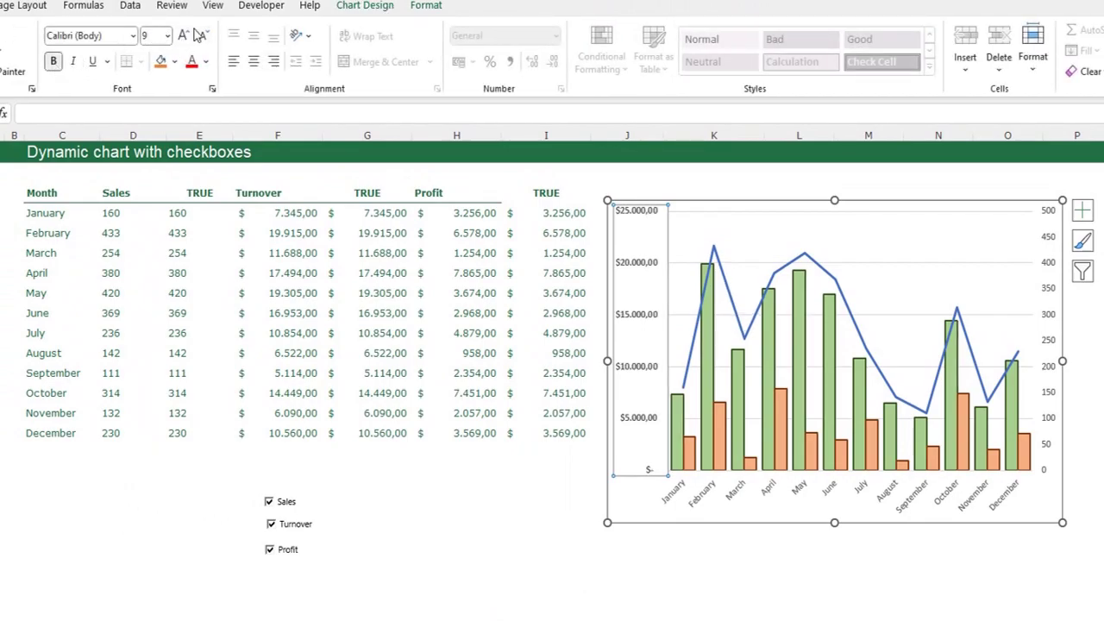
{"action": "left_click", "coordinate": [186, 37]}
{"action": "left_click", "coordinate": [202, 38]}
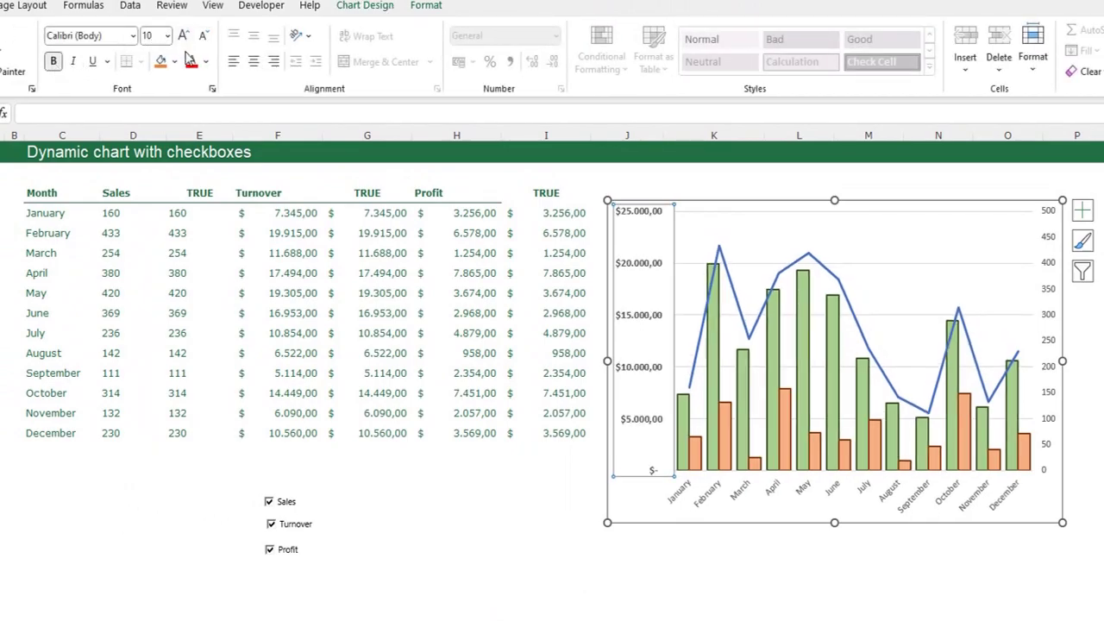
{"action": "left_click", "coordinate": [745, 493]}
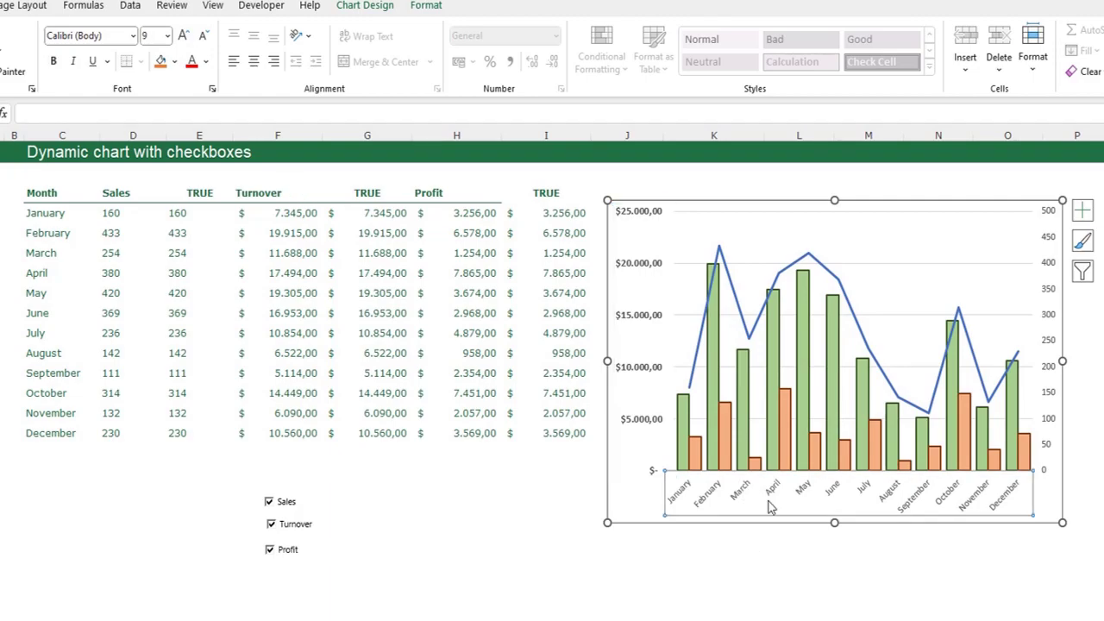
{"action": "left_click", "coordinate": [53, 62]}
{"action": "left_click", "coordinate": [206, 62]}
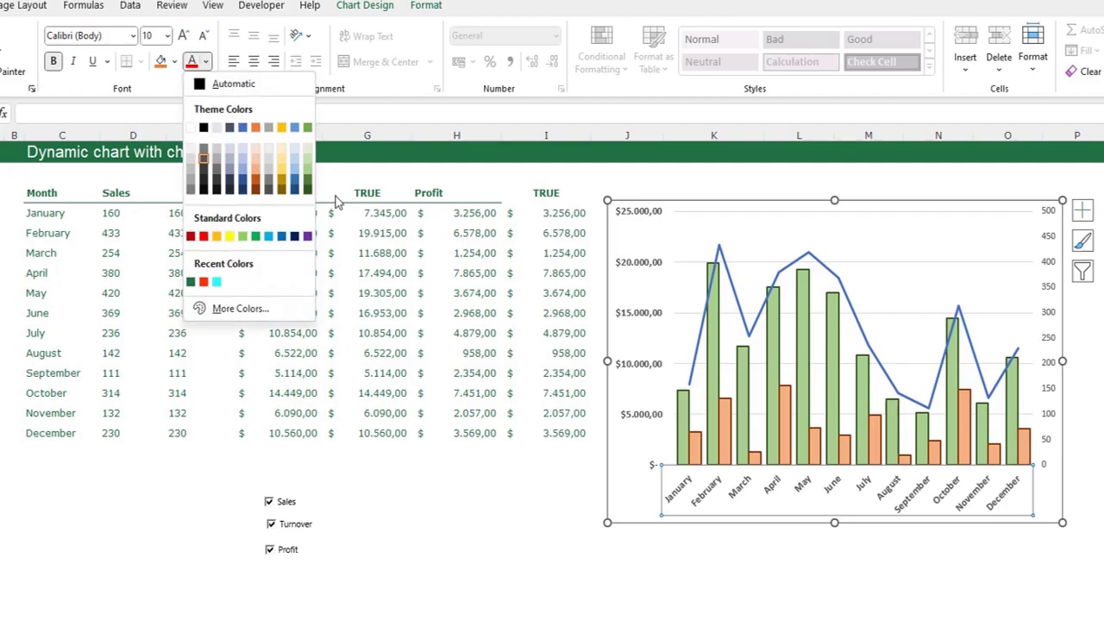
{"action": "left_click", "coordinate": [308, 191]}
Step: Colour the dollar axis labels dark green and set the 0–500 axis labels to size 10
{"action": "left_click", "coordinate": [651, 320]}
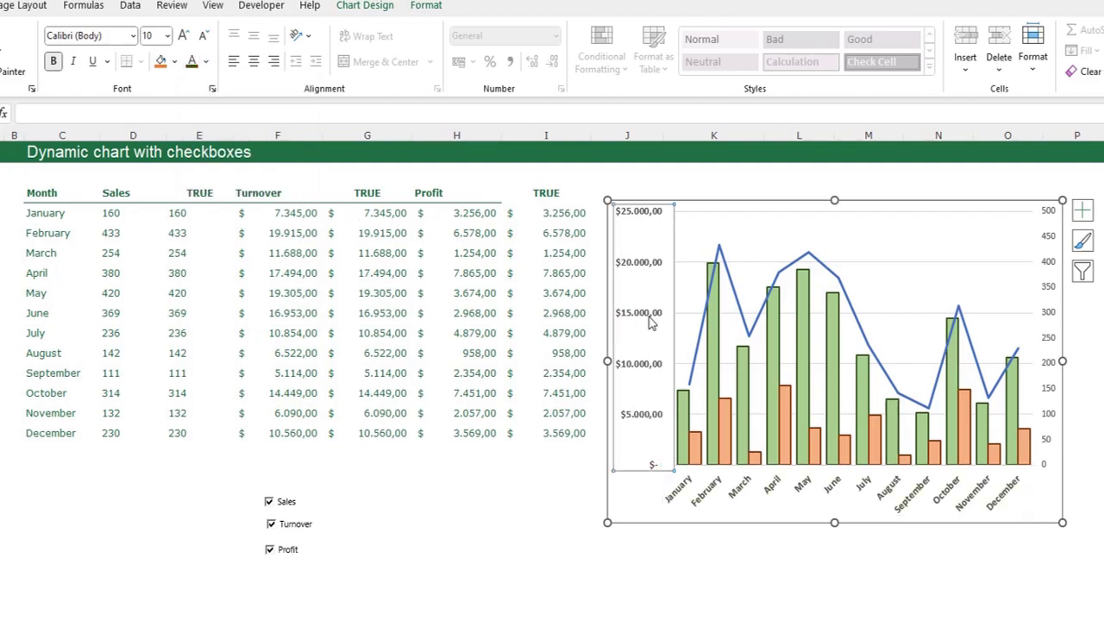
{"action": "left_click", "coordinate": [206, 62]}
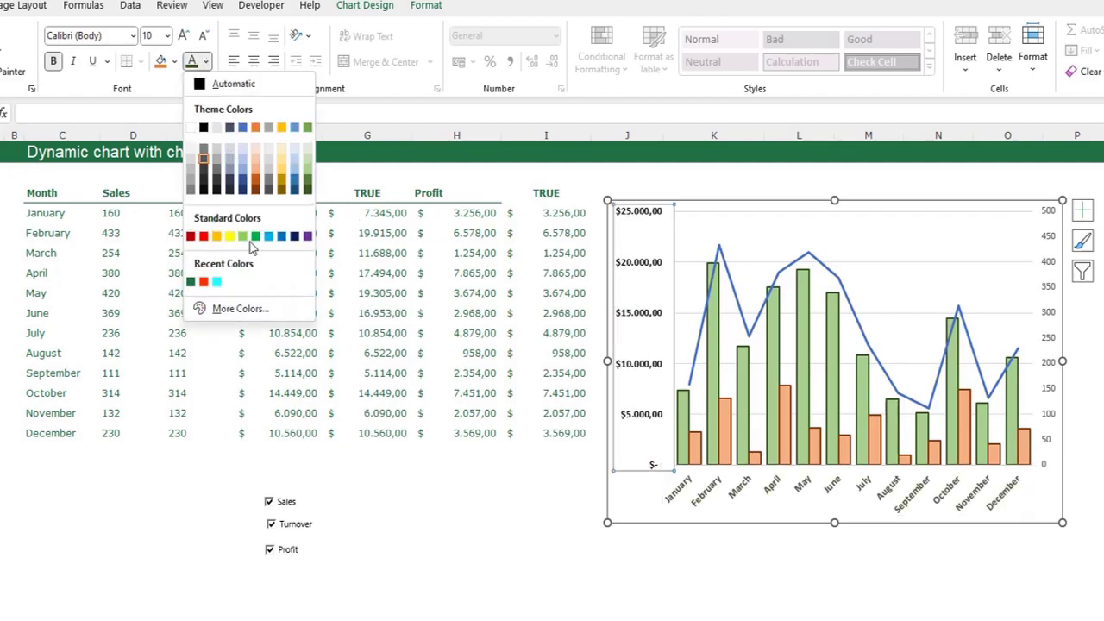
{"action": "left_click", "coordinate": [311, 193]}
{"action": "left_click", "coordinate": [600, 595]}
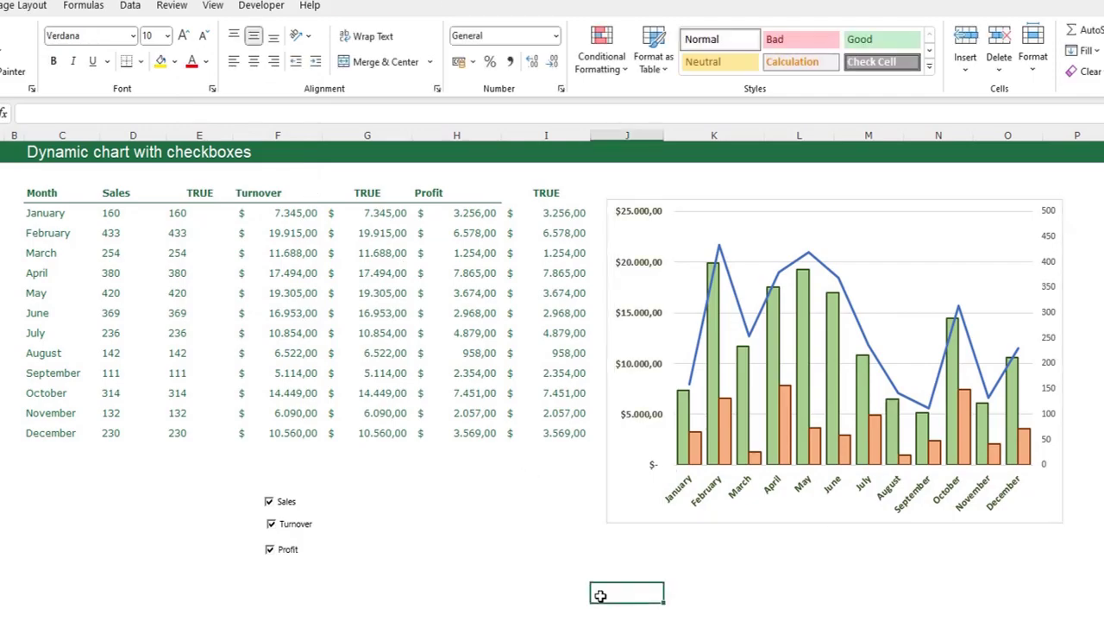
{"action": "left_click", "coordinate": [1050, 301]}
{"action": "left_click", "coordinate": [186, 35]}
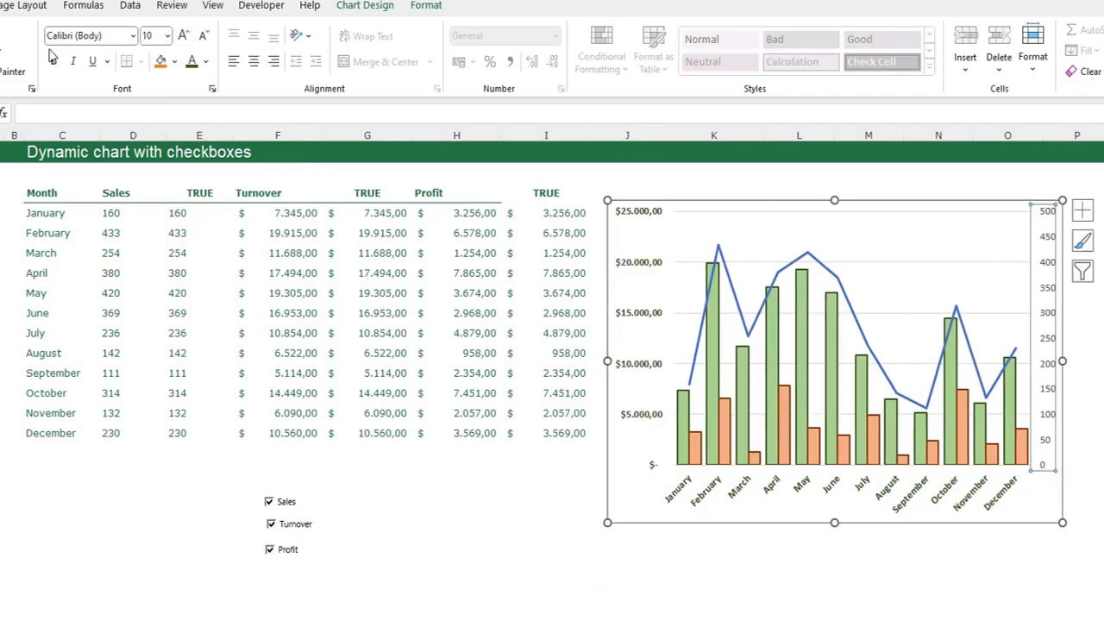
{"action": "left_click", "coordinate": [789, 595]}
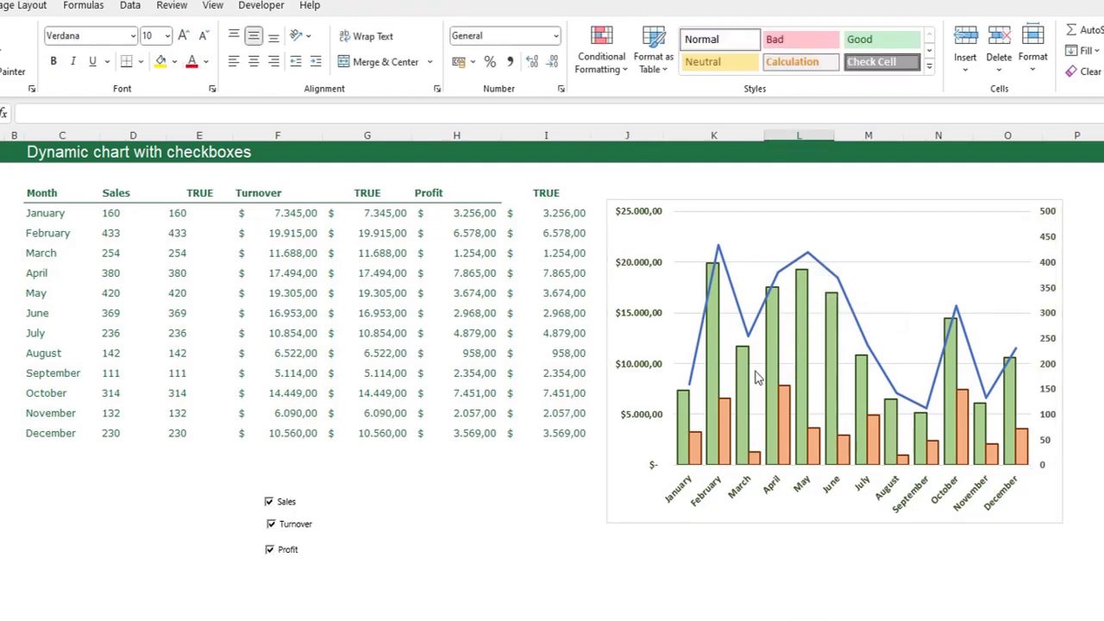
{"action": "left_click", "coordinate": [269, 503]}
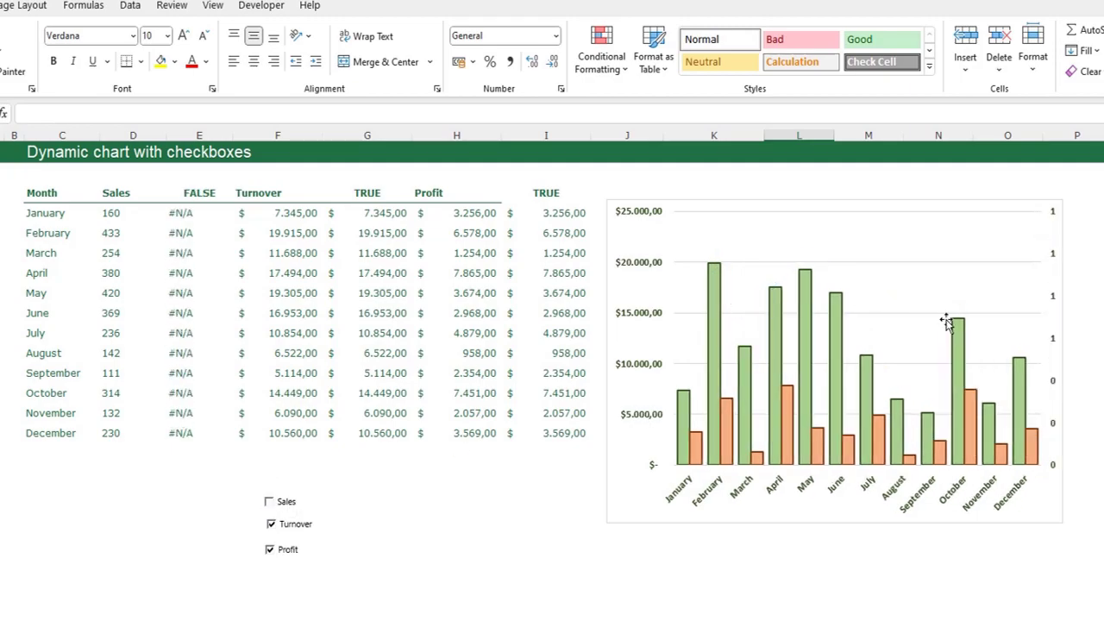
{"action": "left_click", "coordinate": [269, 502]}
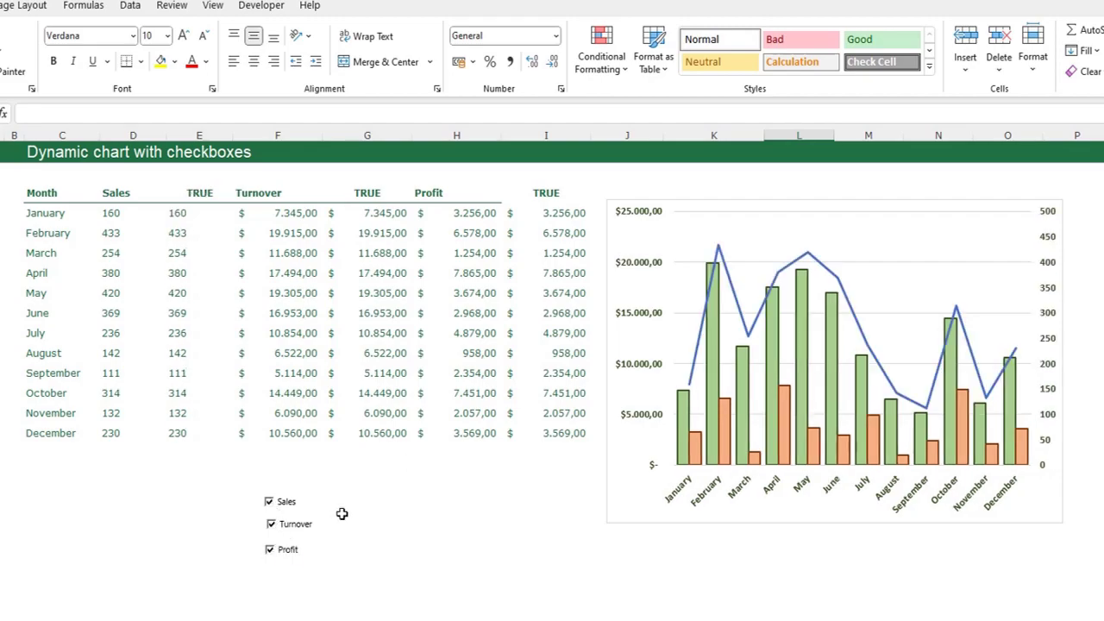
{"action": "left_click", "coordinate": [269, 550]}
{"action": "left_click", "coordinate": [271, 525]}
{"action": "left_click", "coordinate": [270, 526]}
Step: Add a chart title reading 'Fourniture sales', bold at size 18
{"action": "left_click", "coordinate": [967, 251]}
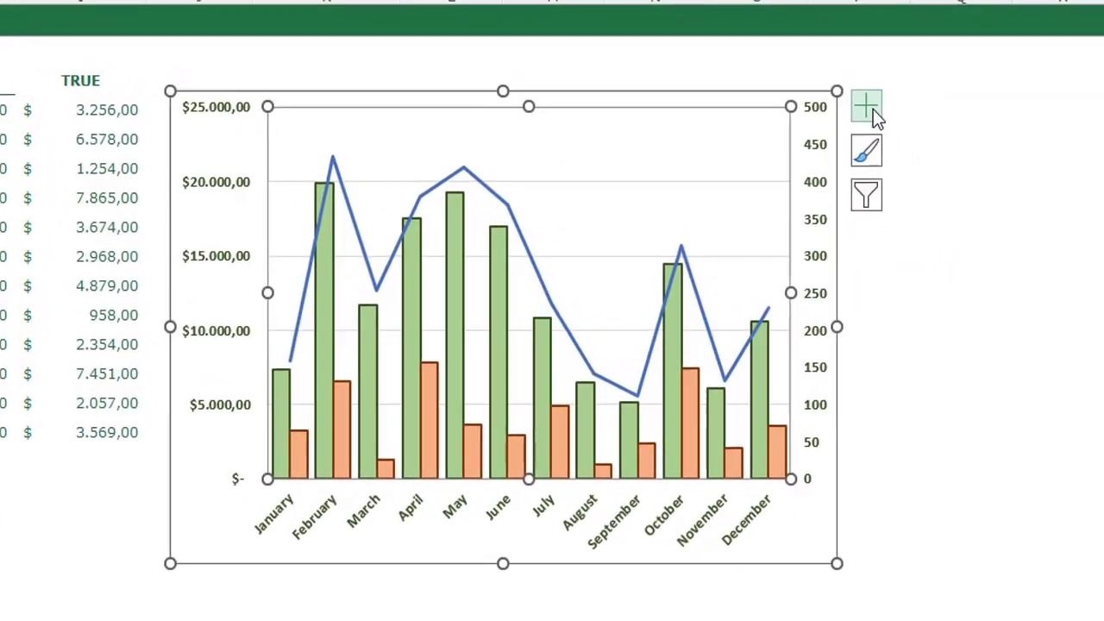
{"action": "left_click", "coordinate": [872, 108]}
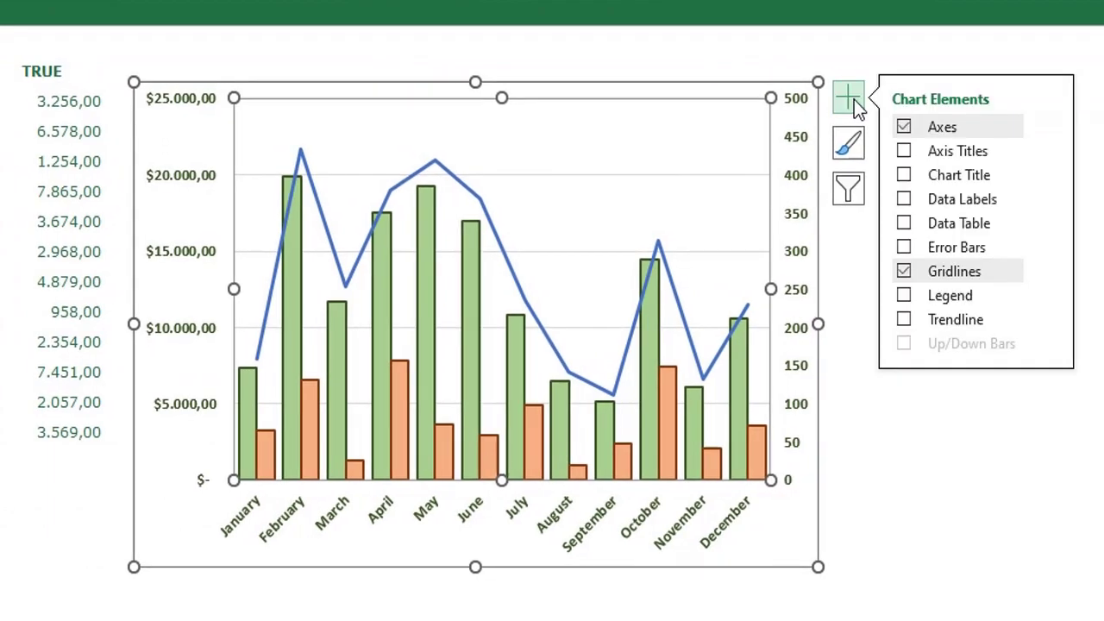
{"action": "left_click", "coordinate": [904, 177]}
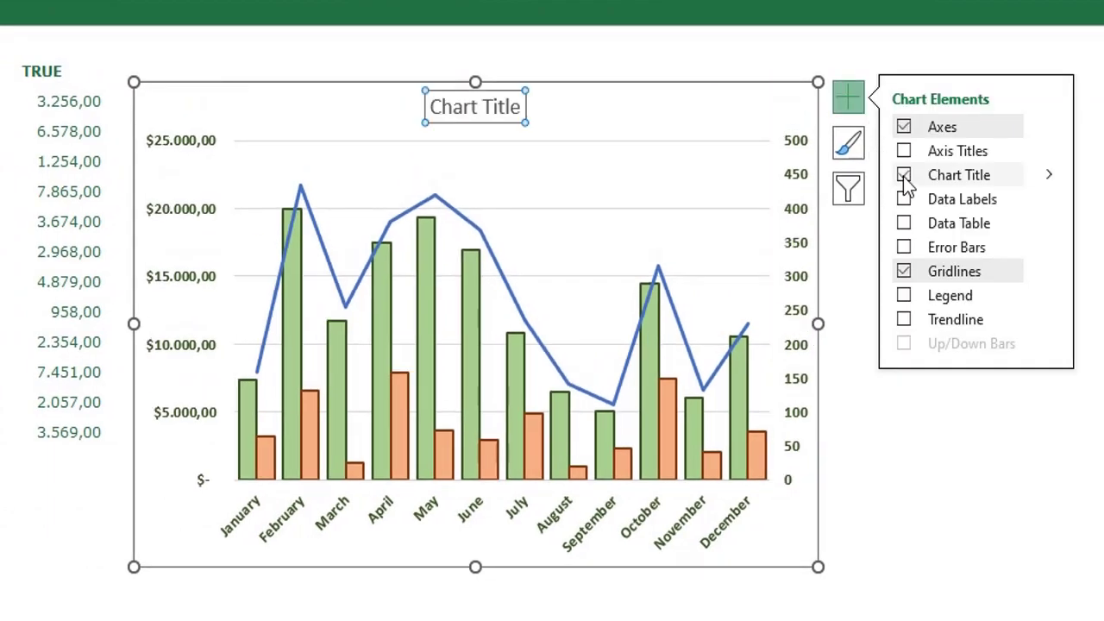
{"action": "left_click", "coordinate": [505, 94]}
{"action": "left_click", "coordinate": [506, 95]}
{"action": "key", "text": "BackSpace"}
{"action": "key", "text": "BackSpace"}
{"action": "key", "text": "BackSpace"}
{"action": "key", "text": "BackSpace"}
{"action": "key", "text": "BackSpace"}
{"action": "key", "text": "BackSpace"}
{"action": "key", "text": "BackSpace"}
{"action": "key", "text": "BackSpace"}
{"action": "key", "text": "BackSpace"}
{"action": "key", "text": "BackSpace"}
{"action": "key", "text": "BackSpace"}
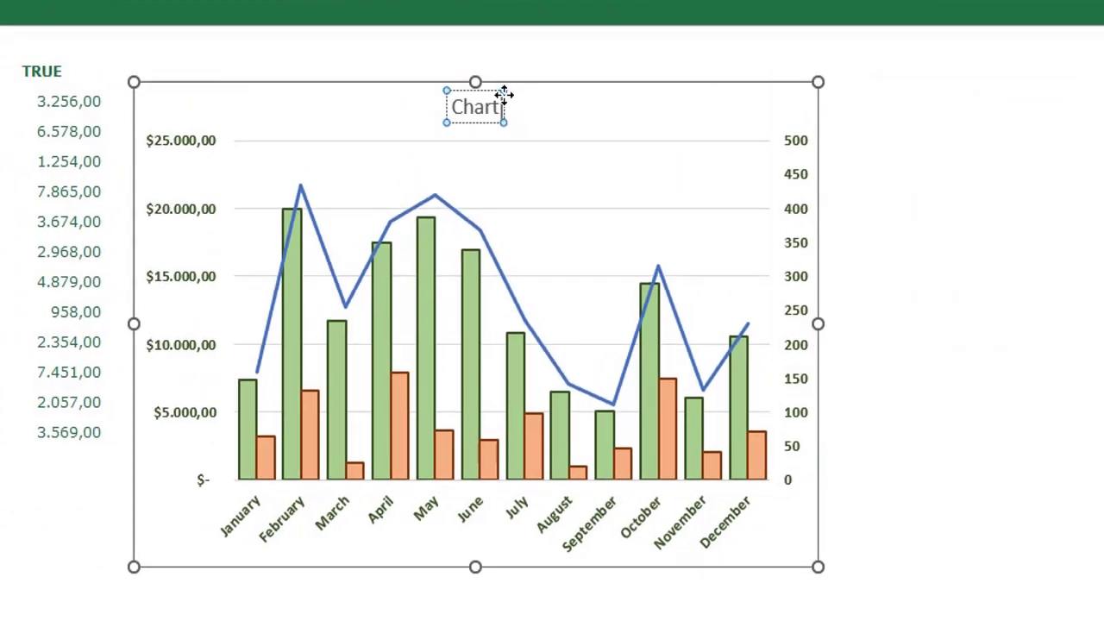
{"action": "type", "text": "Fourn"}
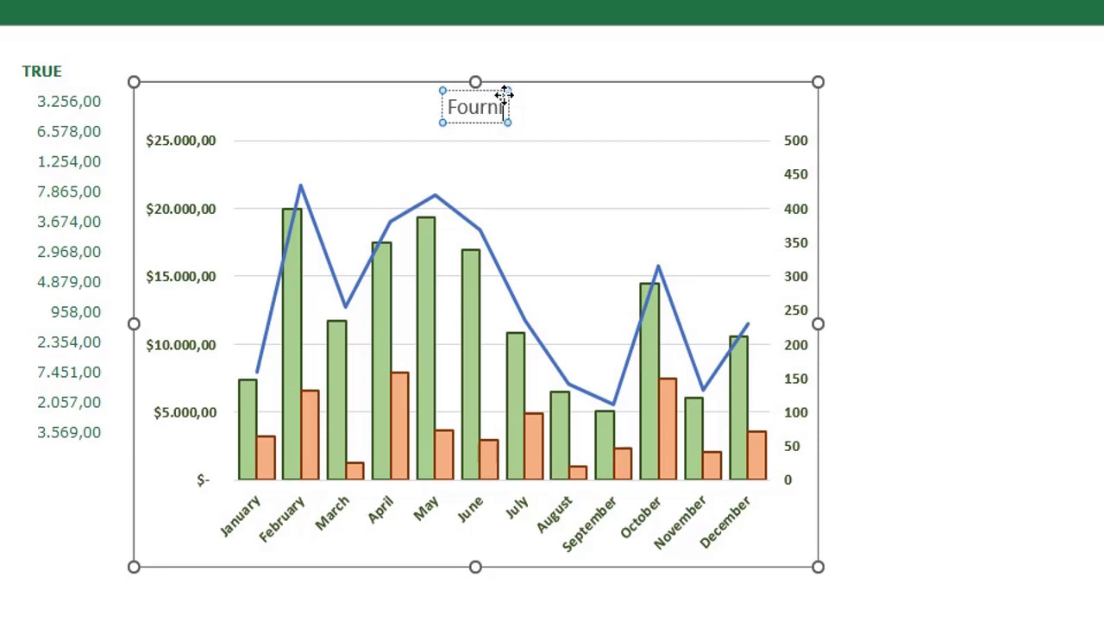
{"action": "type", "text": "iture sales"}
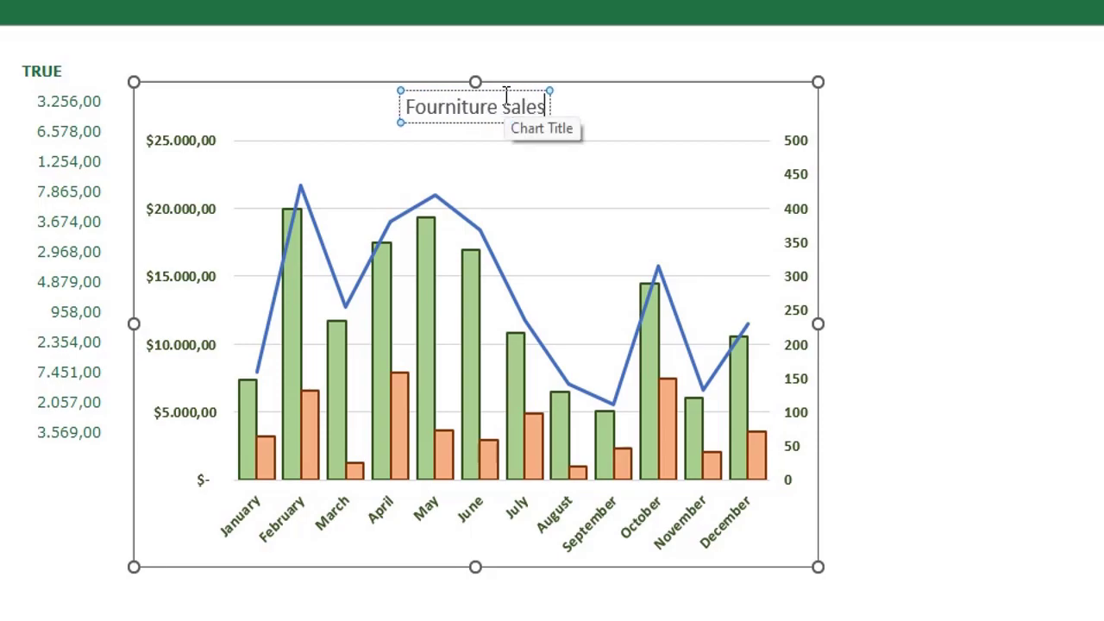
{"action": "key", "text": "ctrl+a"}
{"action": "left_click", "coordinate": [69, 126]}
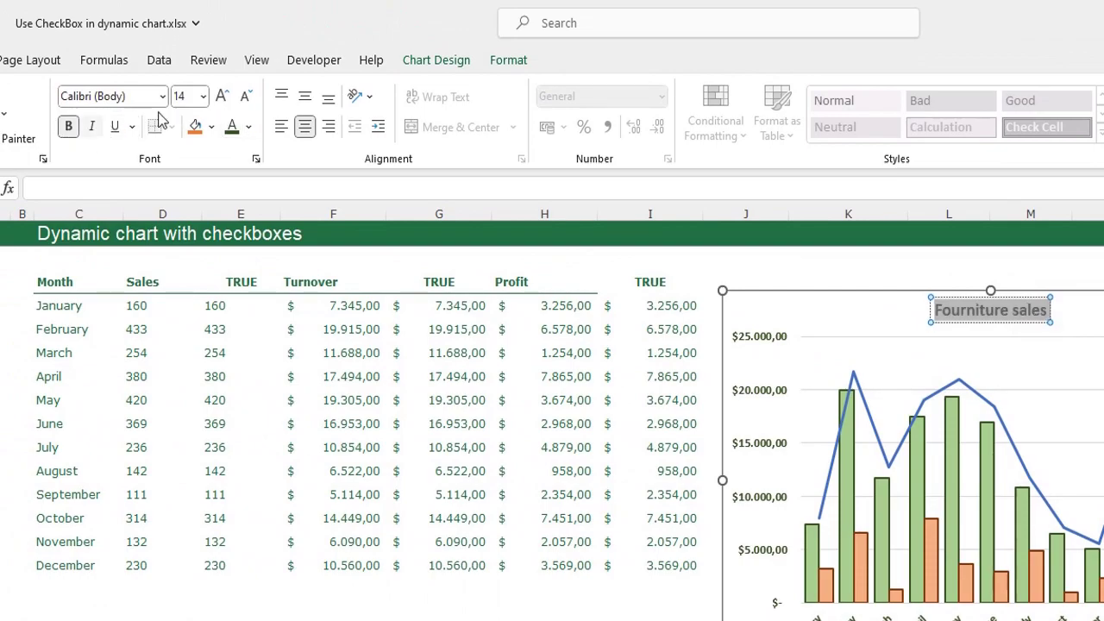
{"action": "left_click", "coordinate": [222, 96]}
{"action": "left_click", "coordinate": [221, 96]}
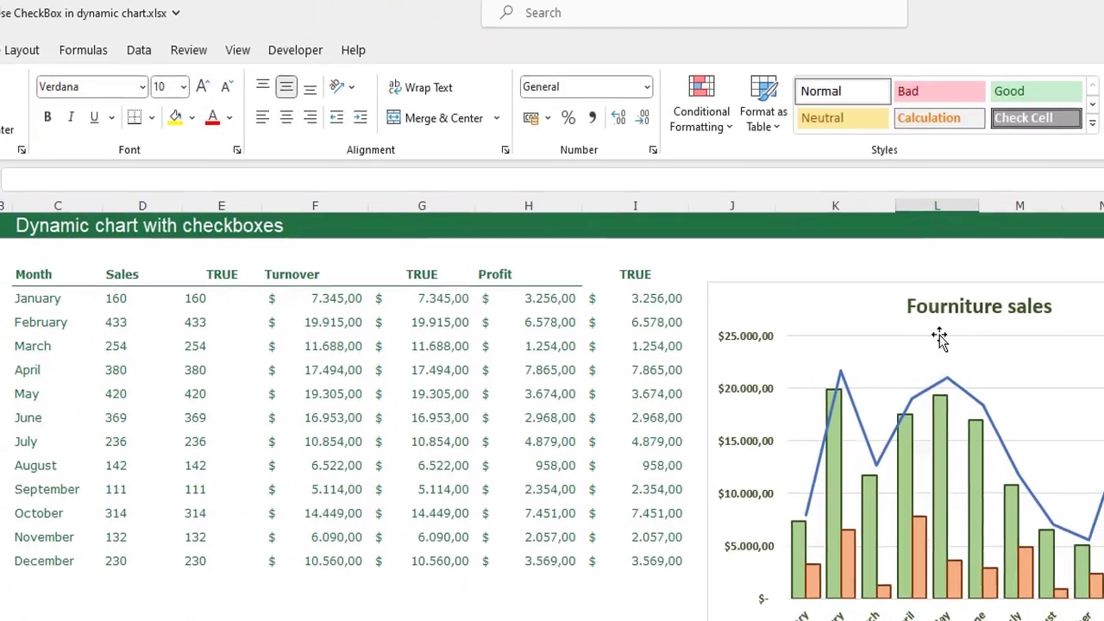
Step: Move the 'Fourniture sales' title from the top centre to the chart's top-left corner
{"action": "right_click", "coordinate": [950, 319]}
{"action": "left_click", "coordinate": [737, 190]}
{"action": "left_click_drag", "start_coordinate": [728, 199], "coordinate": [513, 202]}
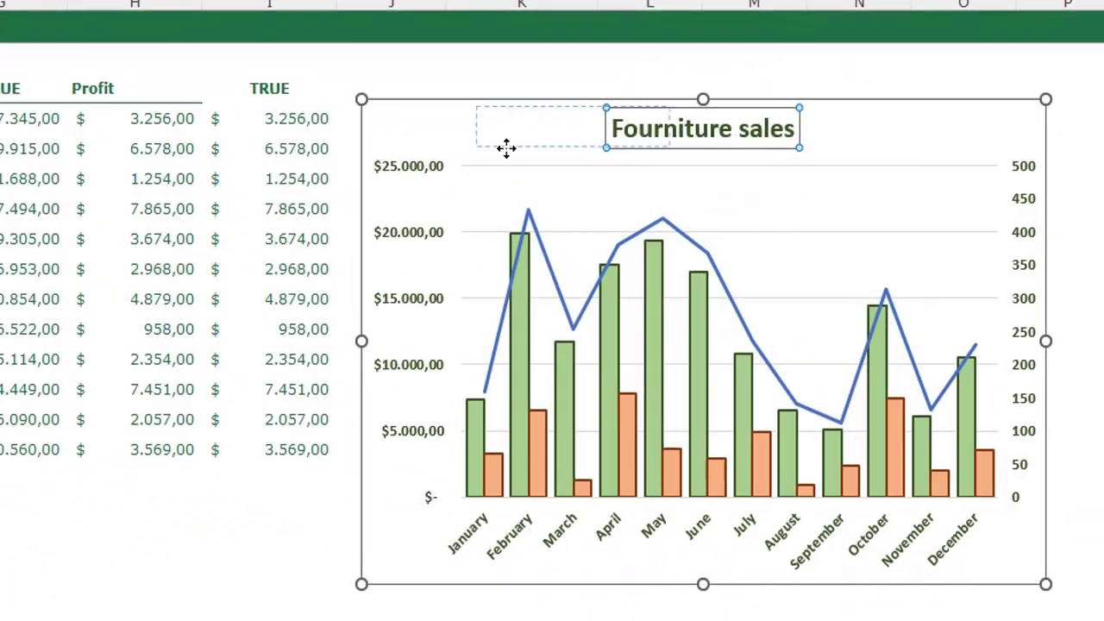
{"action": "left_click_drag", "start_coordinate": [414, 151], "coordinate": [407, 150]}
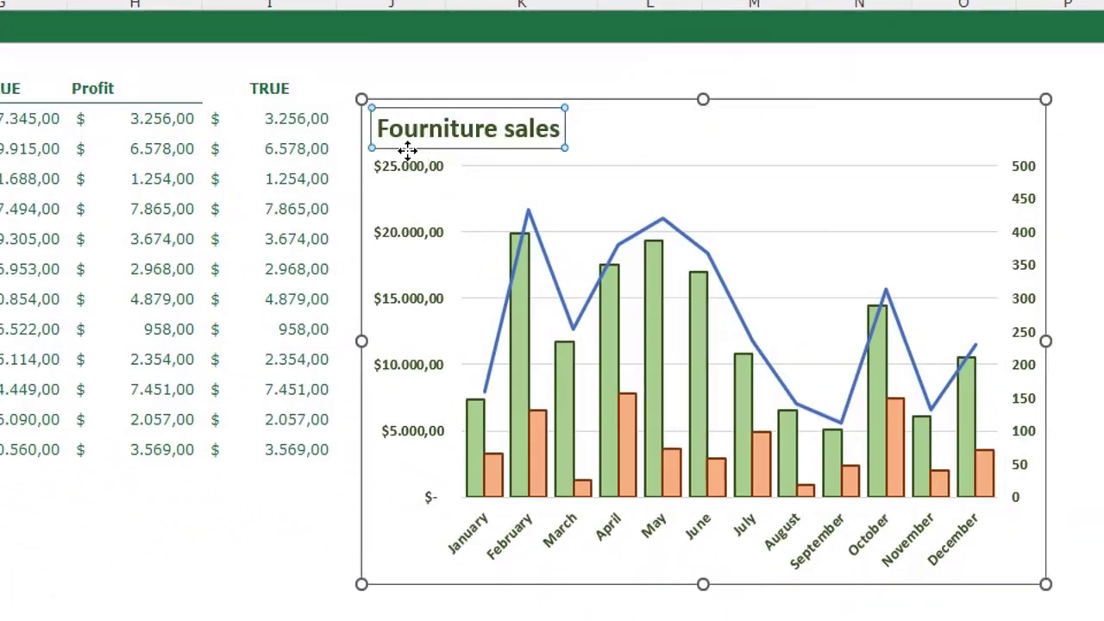
{"action": "key", "text": "Escape"}
{"action": "key", "text": "Escape"}
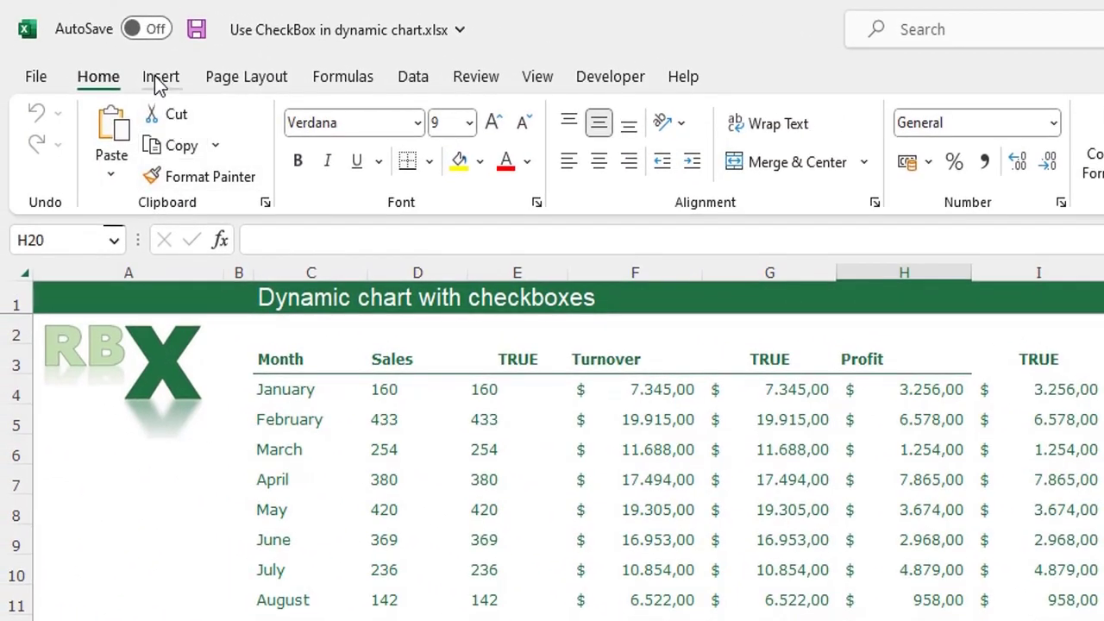
Step: Draw a rounded rectangle beside the Sales checkbox below the table
{"action": "left_click", "coordinate": [160, 79]}
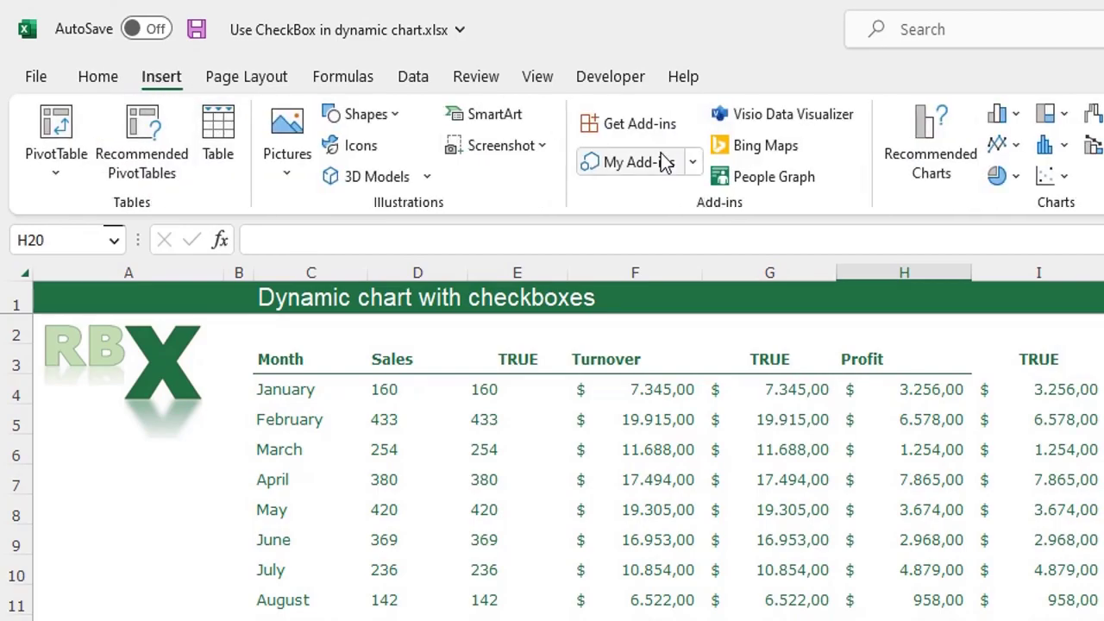
{"action": "left_click", "coordinate": [361, 116]}
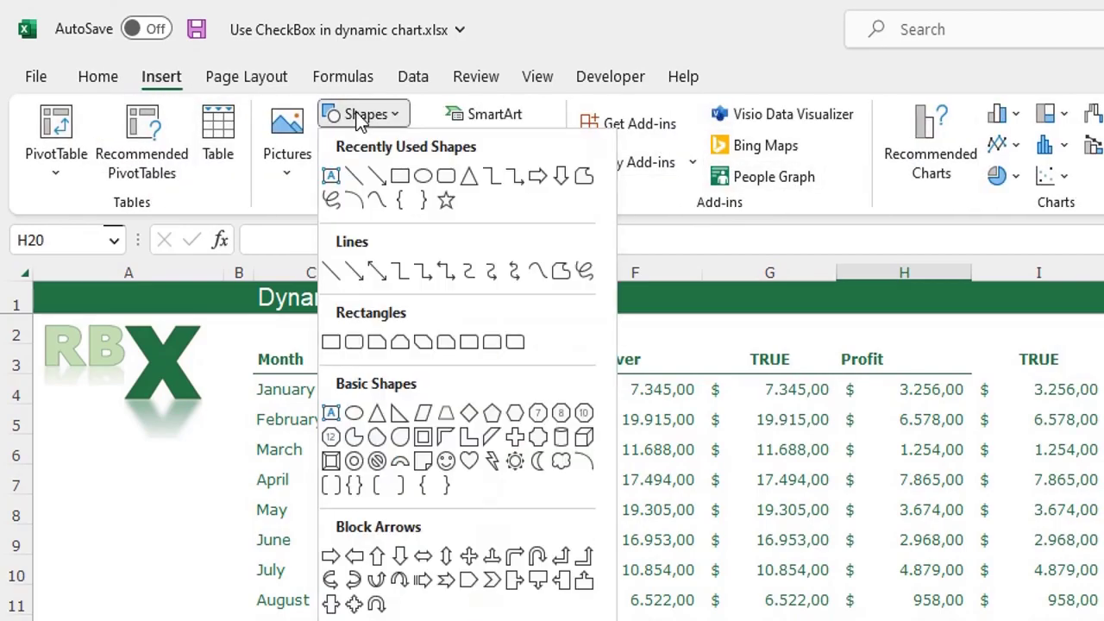
{"action": "left_click", "coordinate": [353, 343]}
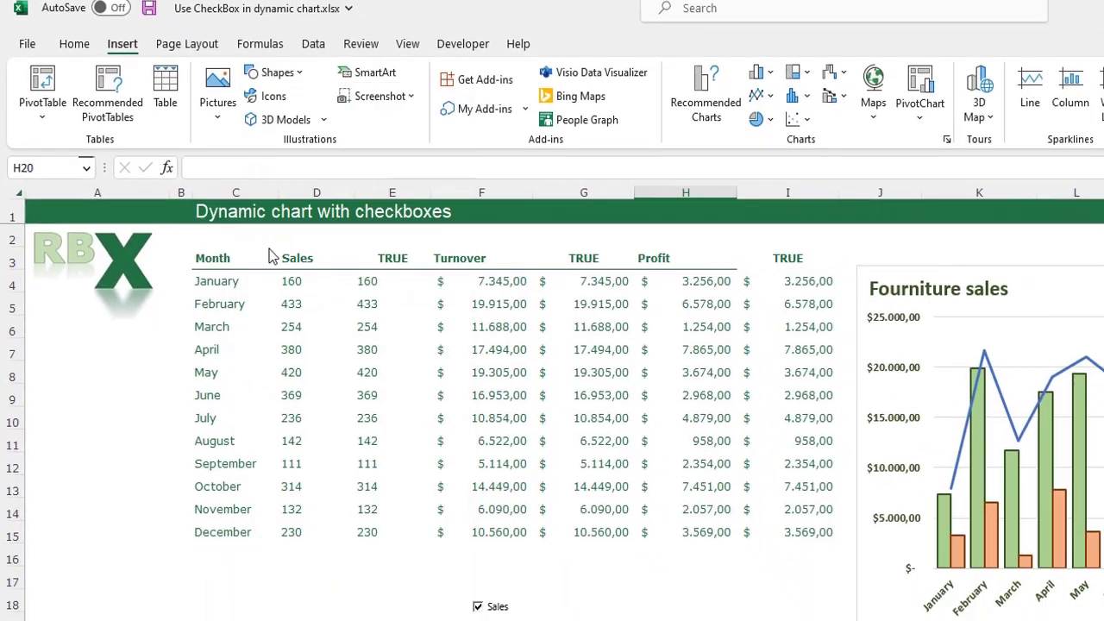
{"action": "left_click_drag", "start_coordinate": [514, 528], "coordinate": [549, 548]}
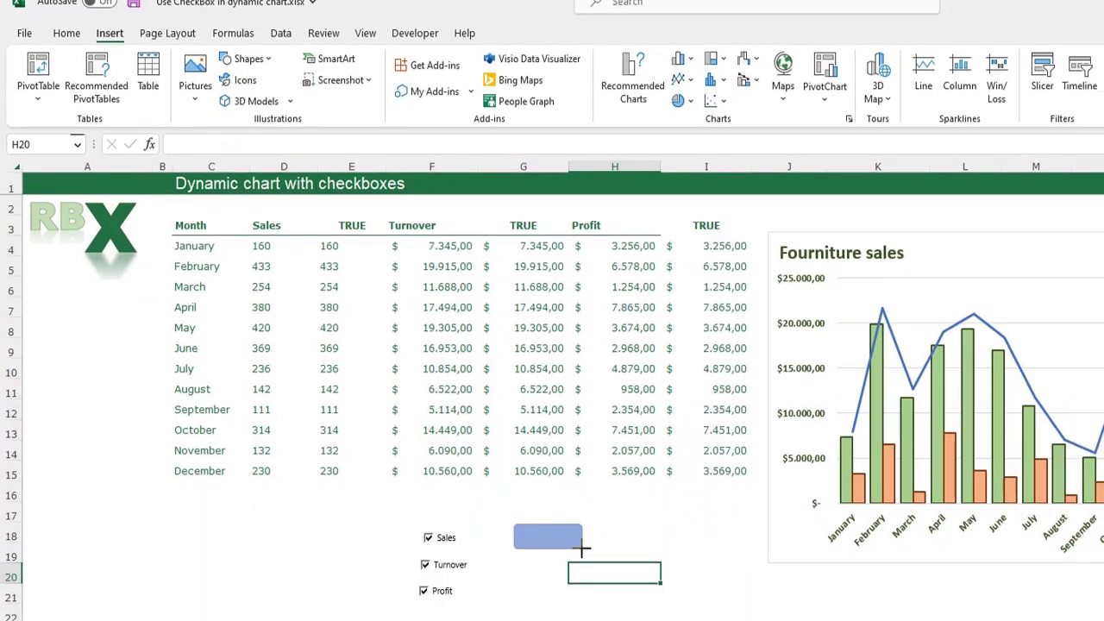
{"action": "left_click", "coordinate": [516, 526]}
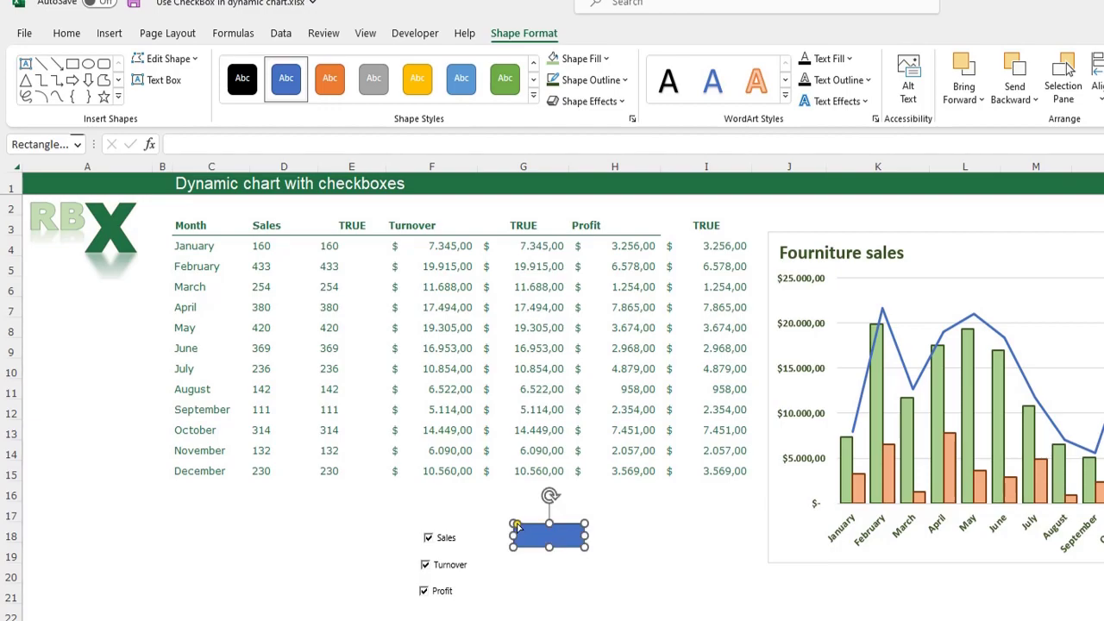
{"action": "left_click", "coordinate": [538, 589]}
{"action": "left_click", "coordinate": [552, 547]}
Step: Give the rectangle a light blue fill and a dark blue 1½ pt outline
{"action": "left_click", "coordinate": [606, 59]}
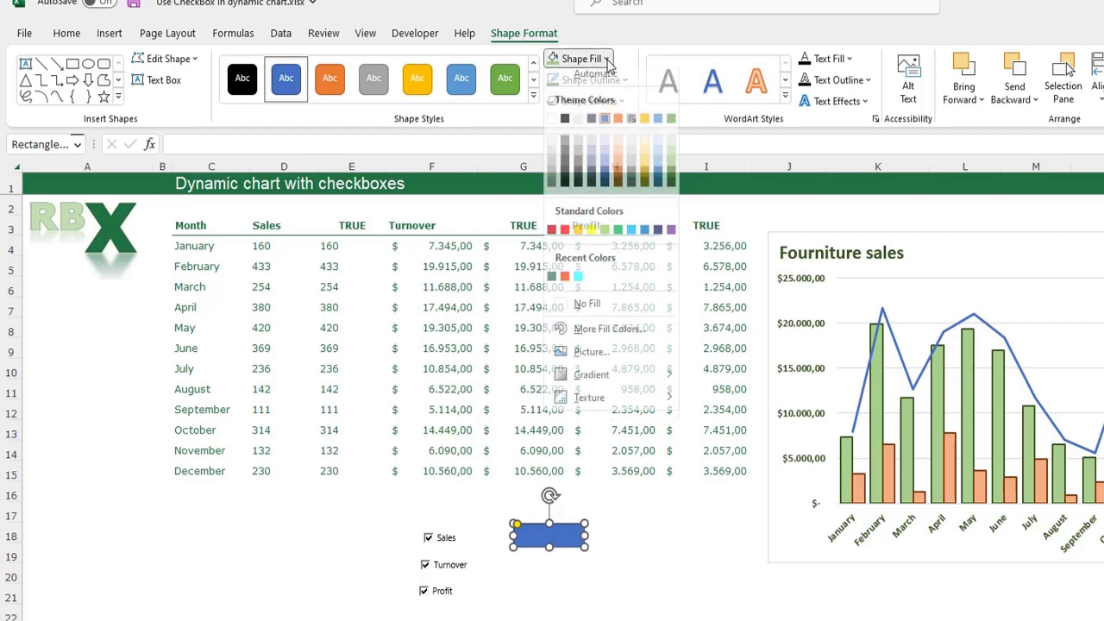
{"action": "left_click", "coordinate": [658, 176]}
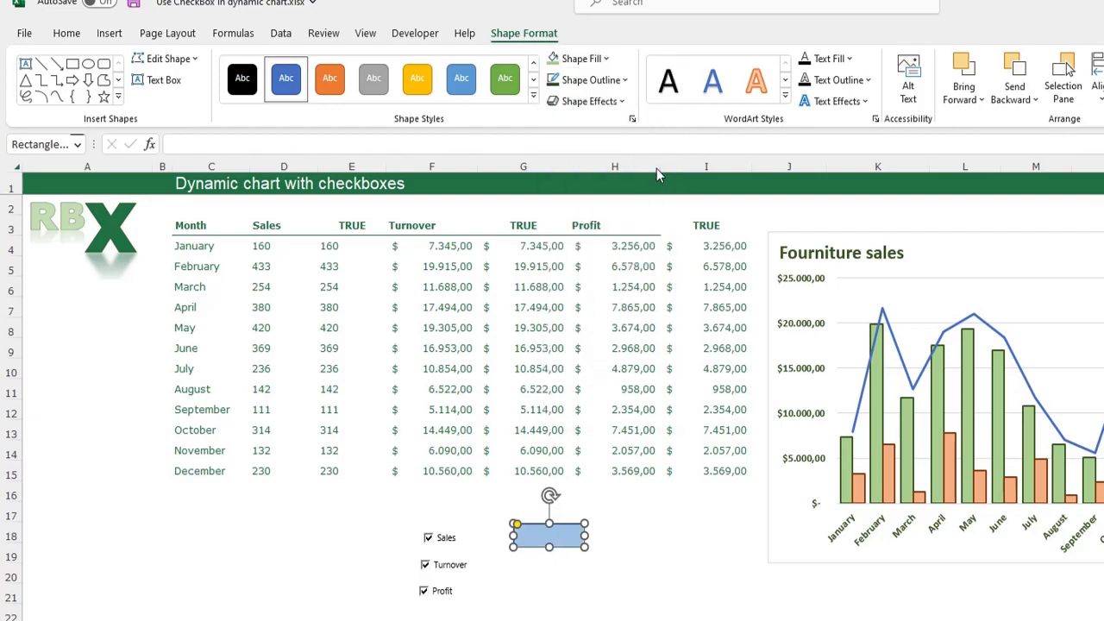
{"action": "left_click", "coordinate": [595, 80]}
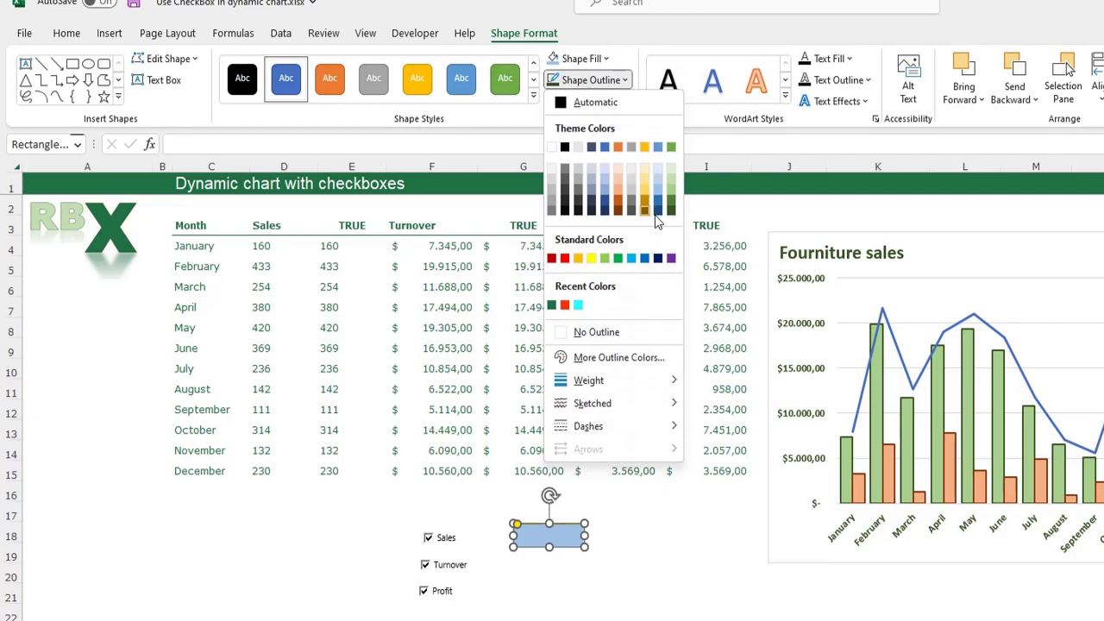
{"action": "left_click", "coordinate": [660, 214]}
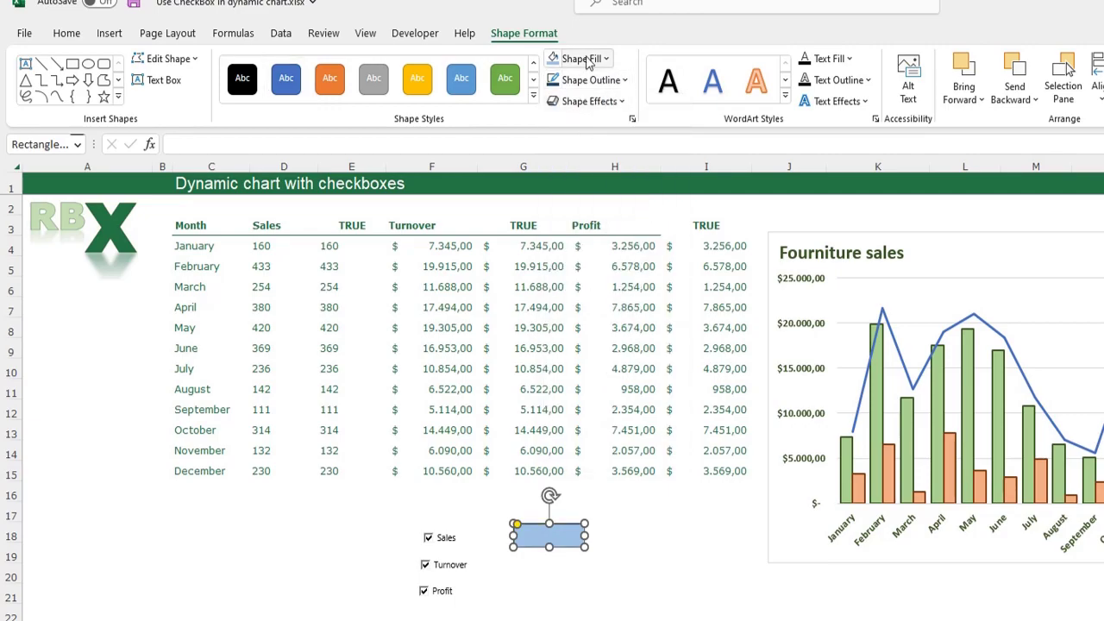
{"action": "left_click", "coordinate": [591, 81]}
{"action": "mouse_move", "coordinate": [595, 381]}
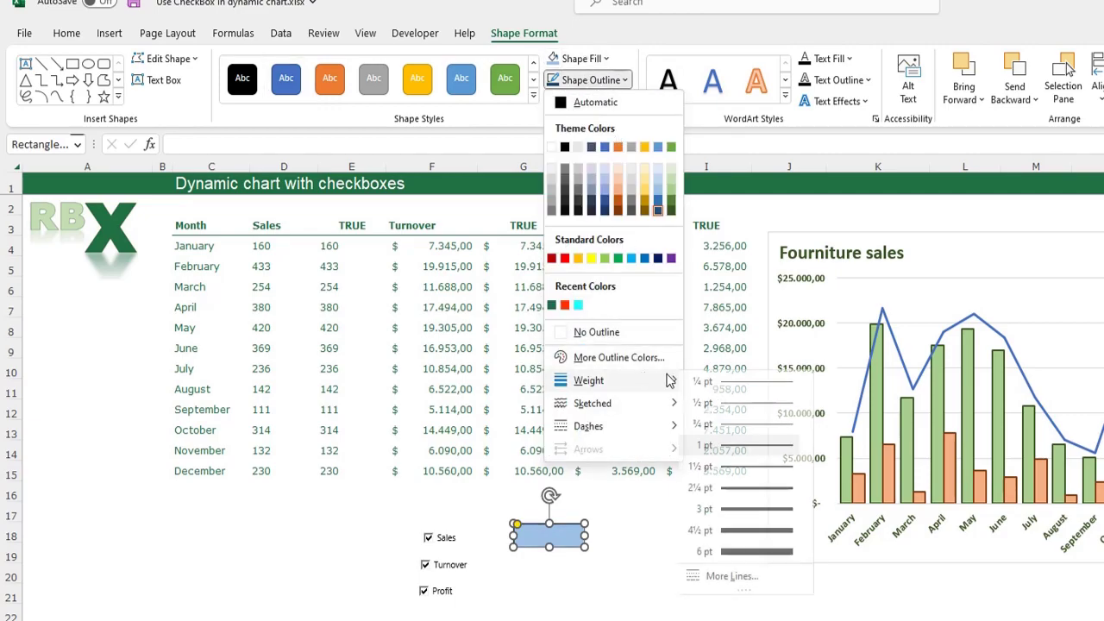
{"action": "left_click", "coordinate": [733, 466]}
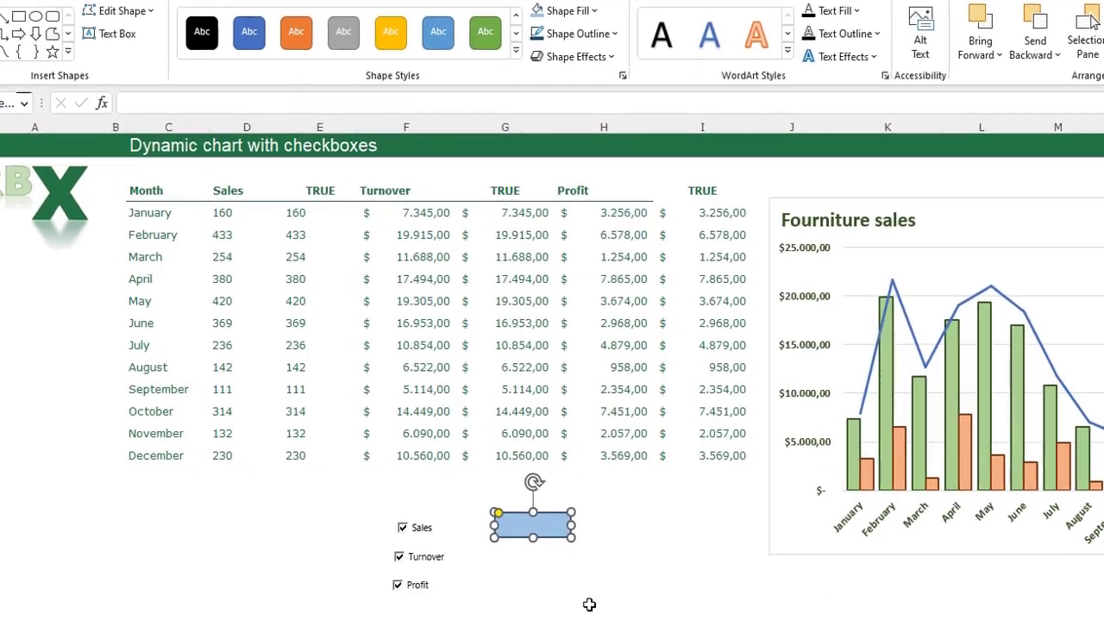
{"action": "left_click", "coordinate": [619, 613]}
Step: Move the Sales checkbox onto the blue rectangle and send the rectangle to back
{"action": "right_click", "coordinate": [289, 488]}
{"action": "key", "text": "Escape"}
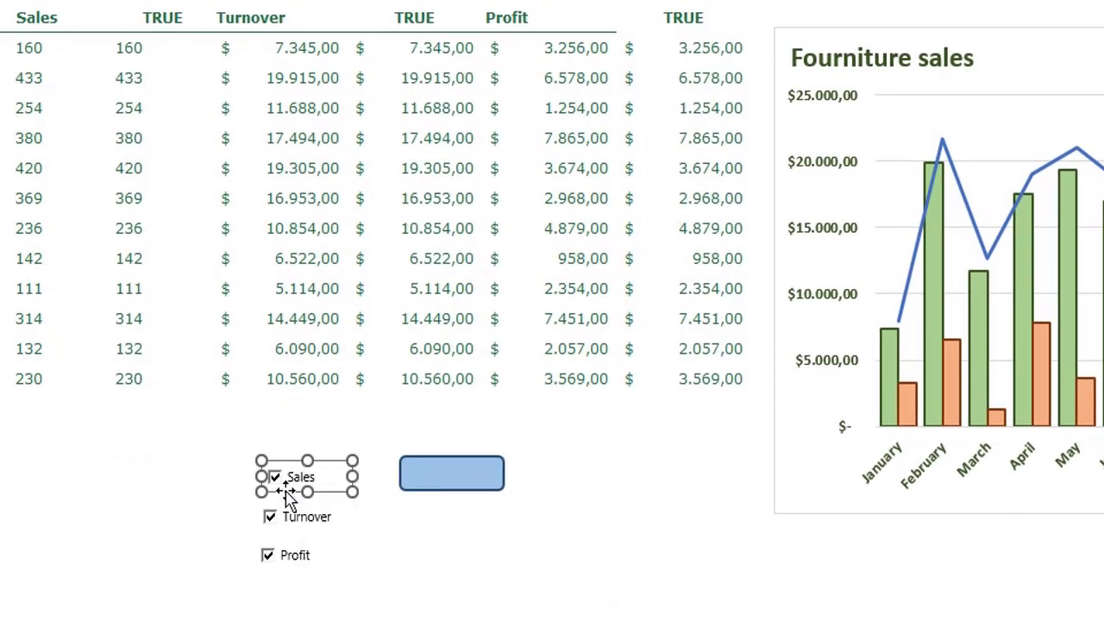
{"action": "left_click_drag", "start_coordinate": [284, 490], "coordinate": [435, 486]}
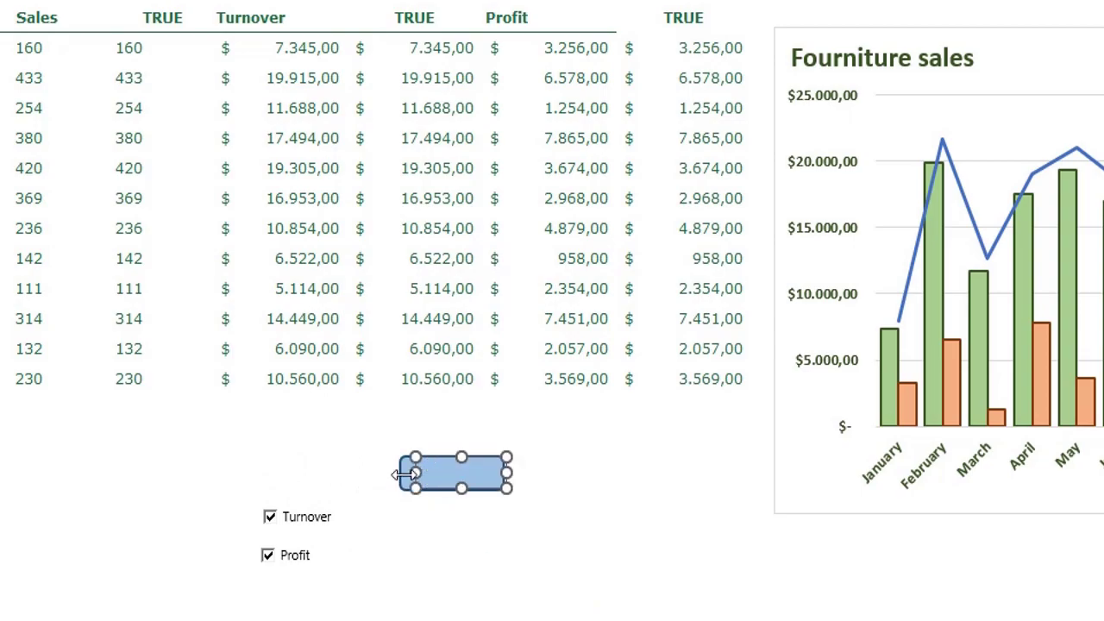
{"action": "left_click", "coordinate": [422, 526]}
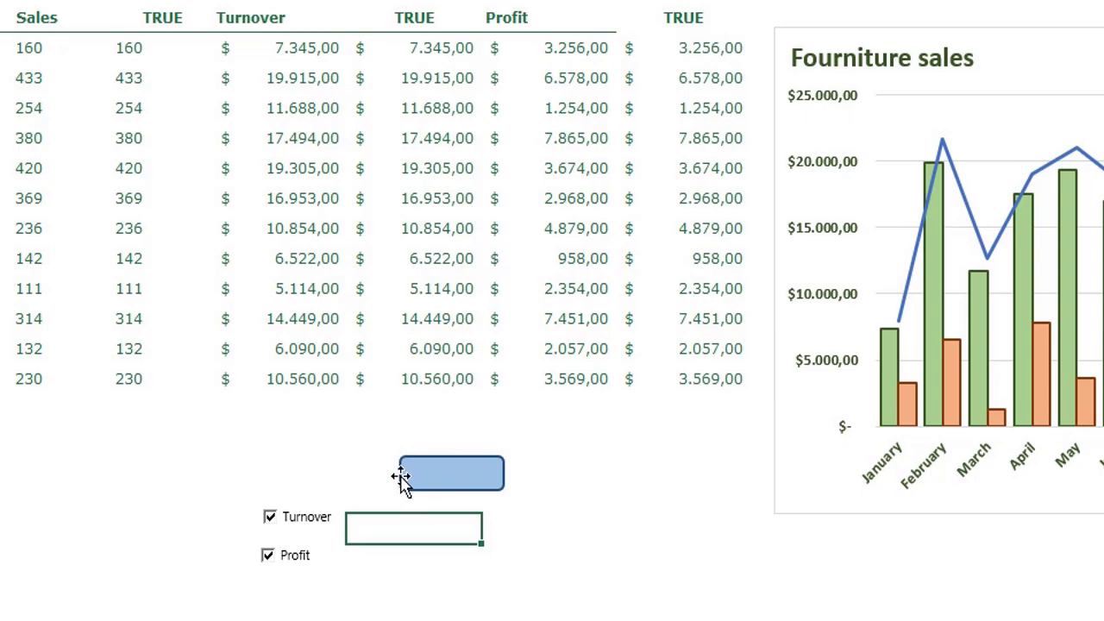
{"action": "left_click", "coordinate": [401, 477]}
{"action": "right_click", "coordinate": [403, 470]}
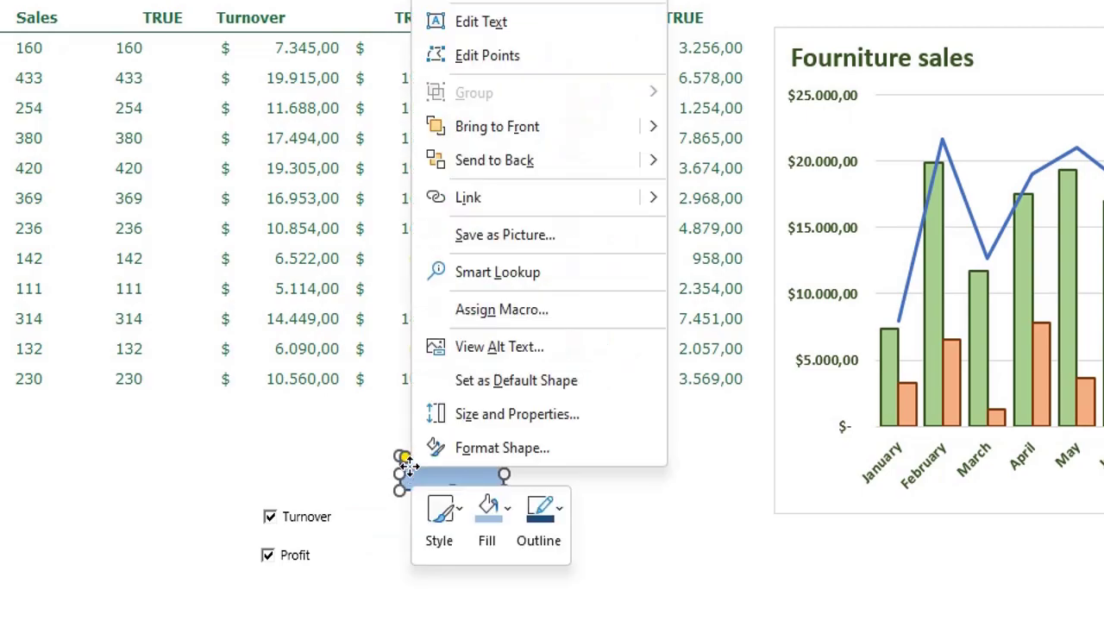
{"action": "left_click", "coordinate": [500, 162]}
Step: Nudge the Sales checkbox slightly left on the rectangle
{"action": "right_click", "coordinate": [480, 494]}
{"action": "key", "text": "Escape"}
{"action": "left_click_drag", "start_coordinate": [484, 489], "coordinate": [472, 488]}
{"action": "left_click", "coordinate": [459, 563]}
{"action": "left_click", "coordinate": [503, 519]}
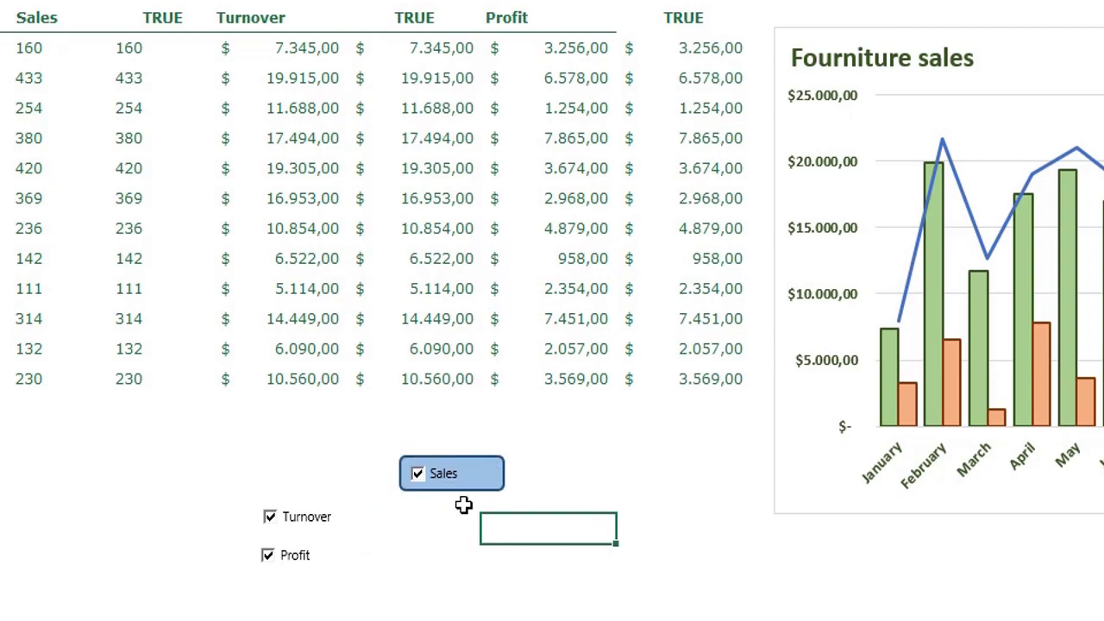
Step: Make two copies of the blue rectangle below it and fill the middle copy light green
{"action": "left_click", "coordinate": [479, 490]}
{"action": "left_click_drag", "start_coordinate": [525, 510], "coordinate": [525, 547]}
{"action": "left_click_drag", "start_coordinate": [525, 510], "coordinate": [525, 577]}
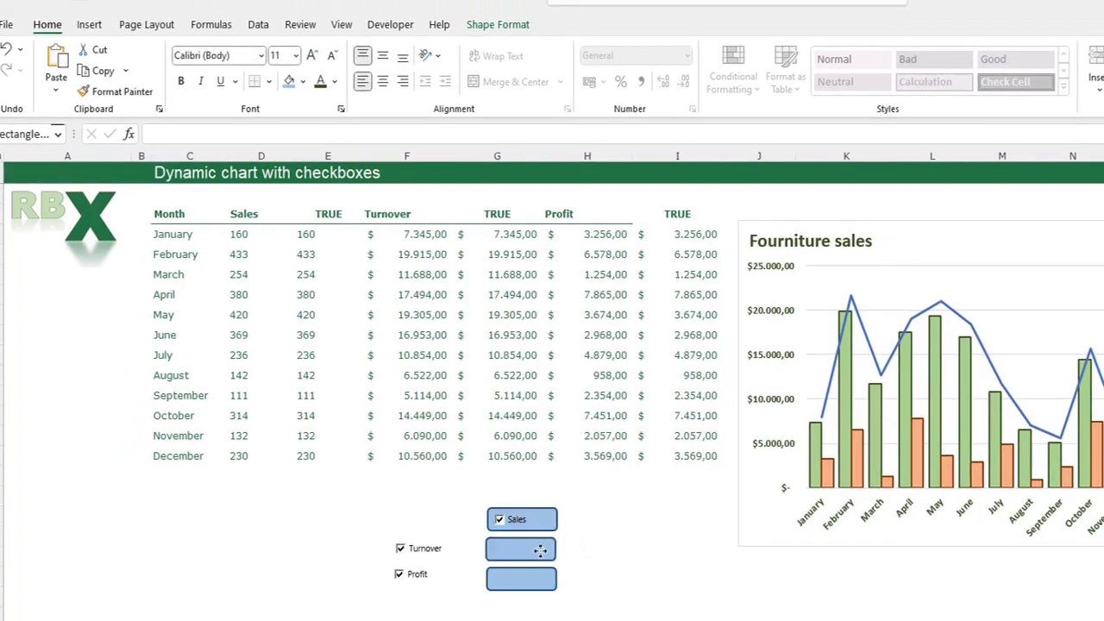
{"action": "left_click", "coordinate": [497, 24]}
{"action": "left_click", "coordinate": [552, 49]}
{"action": "left_click", "coordinate": [643, 152]}
Step: Fill the bottom rectangle light orange with a dark orange outline
{"action": "left_click", "coordinate": [521, 577]}
{"action": "left_click", "coordinate": [551, 49]}
{"action": "left_click", "coordinate": [590, 153]}
{"action": "left_click", "coordinate": [552, 70]}
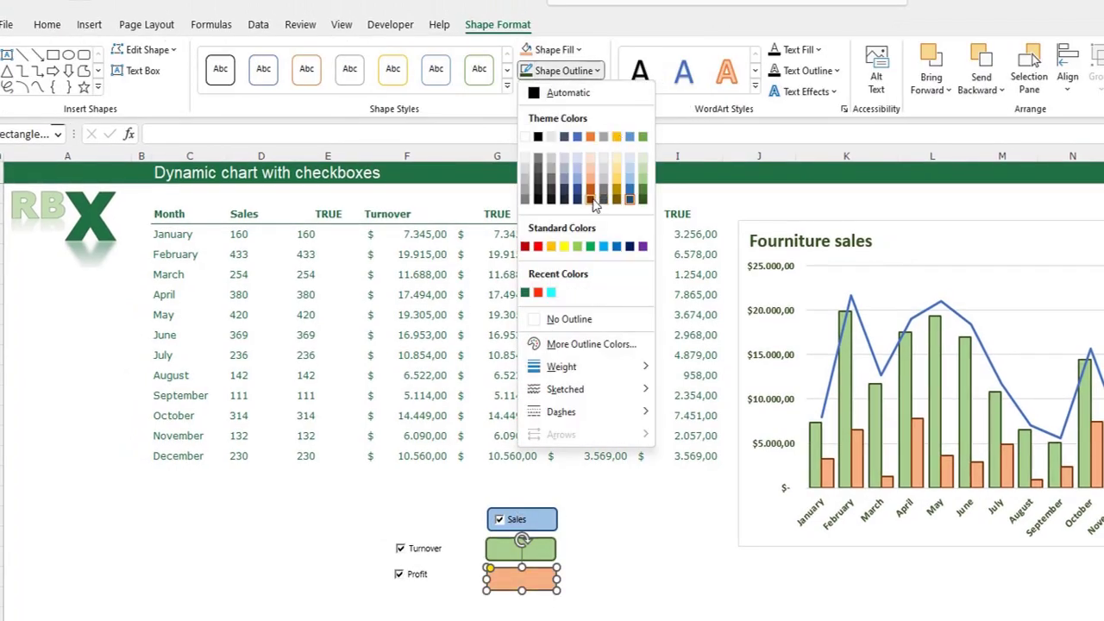
{"action": "left_click", "coordinate": [413, 545], "text": "ctrl"}
Step: Move the Turnover and Profit checkboxes onto the green and orange rectangles
{"action": "left_click_drag", "start_coordinate": [413, 545], "coordinate": [496, 552]}
{"action": "right_click", "coordinate": [552, 559]}
{"action": "key", "text": "Escape"}
{"action": "left_click_drag", "start_coordinate": [422, 573], "coordinate": [495, 574]}
{"action": "right_click", "coordinate": [496, 574]}
{"action": "key", "text": "Escape"}
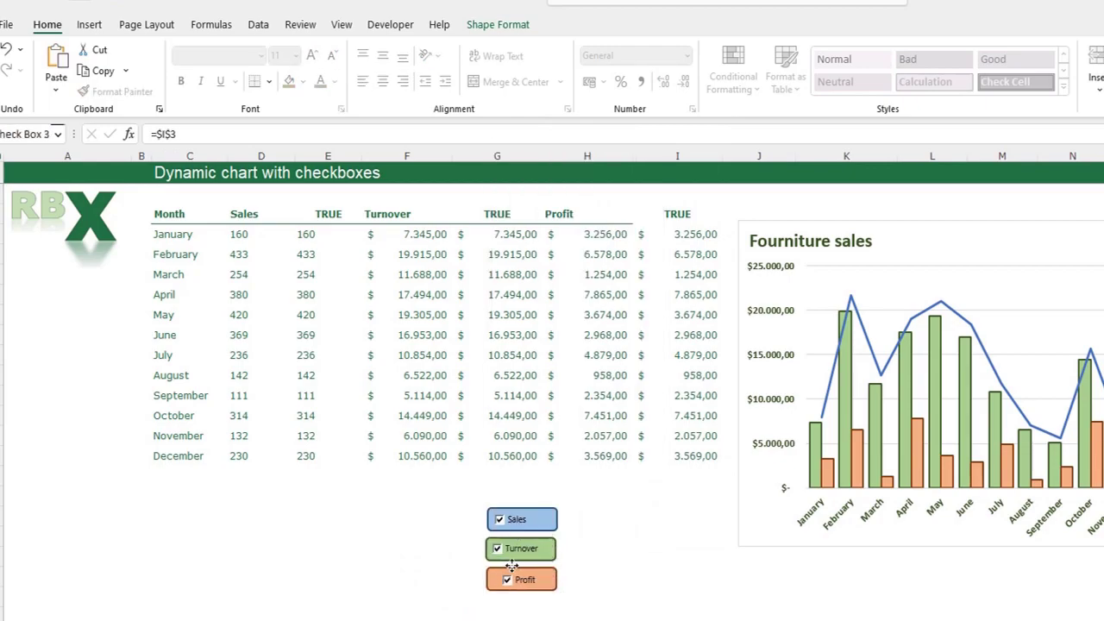
{"action": "left_click", "coordinate": [600, 542]}
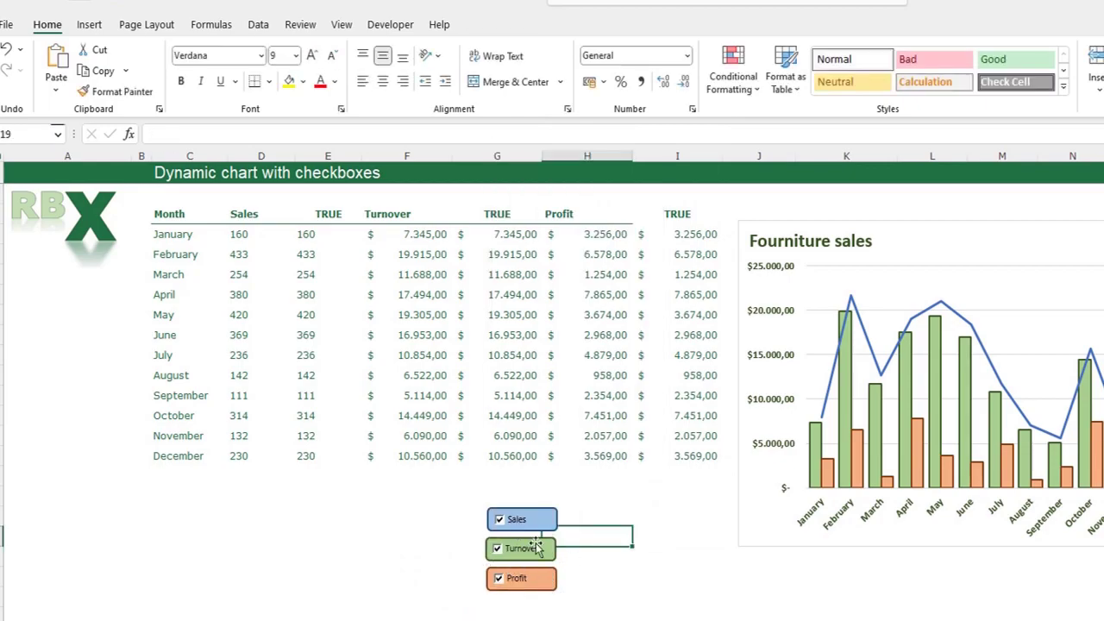
Step: Select the Sales checkbox together with its blue rectangle
{"action": "right_click", "coordinate": [515, 520]}
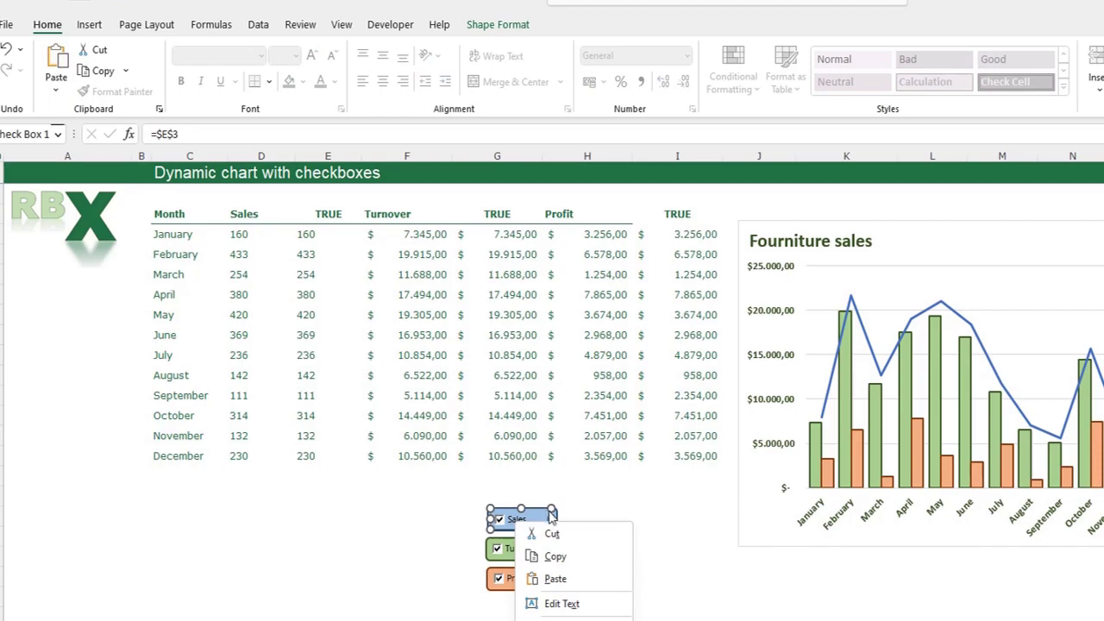
{"action": "key", "text": "Escape"}
{"action": "left_click", "coordinate": [554, 518]}
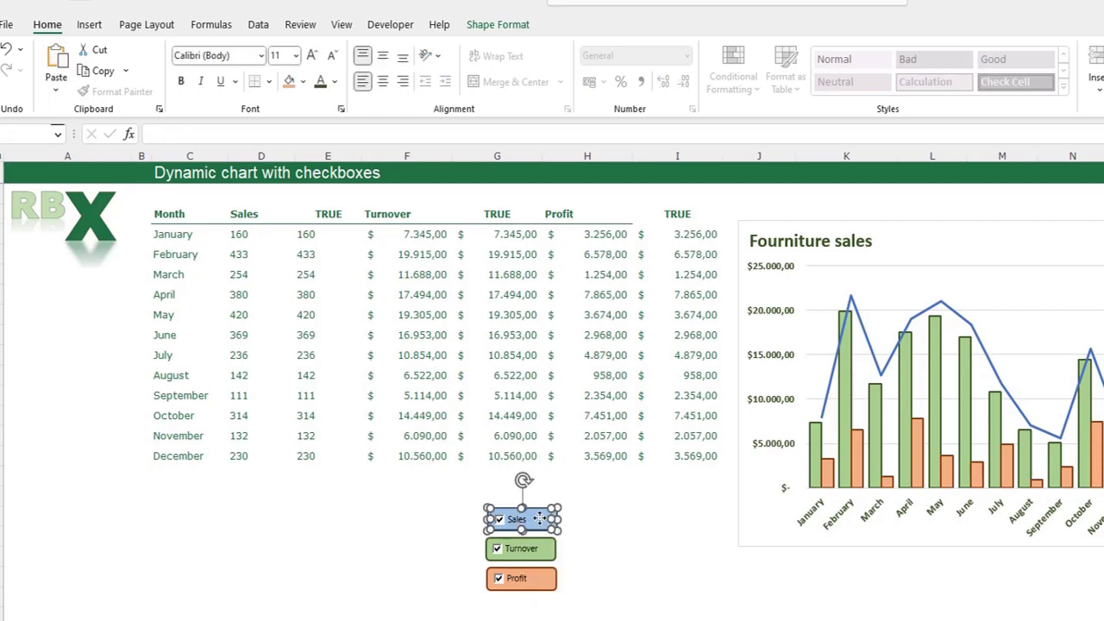
{"action": "right_click", "coordinate": [539, 518]}
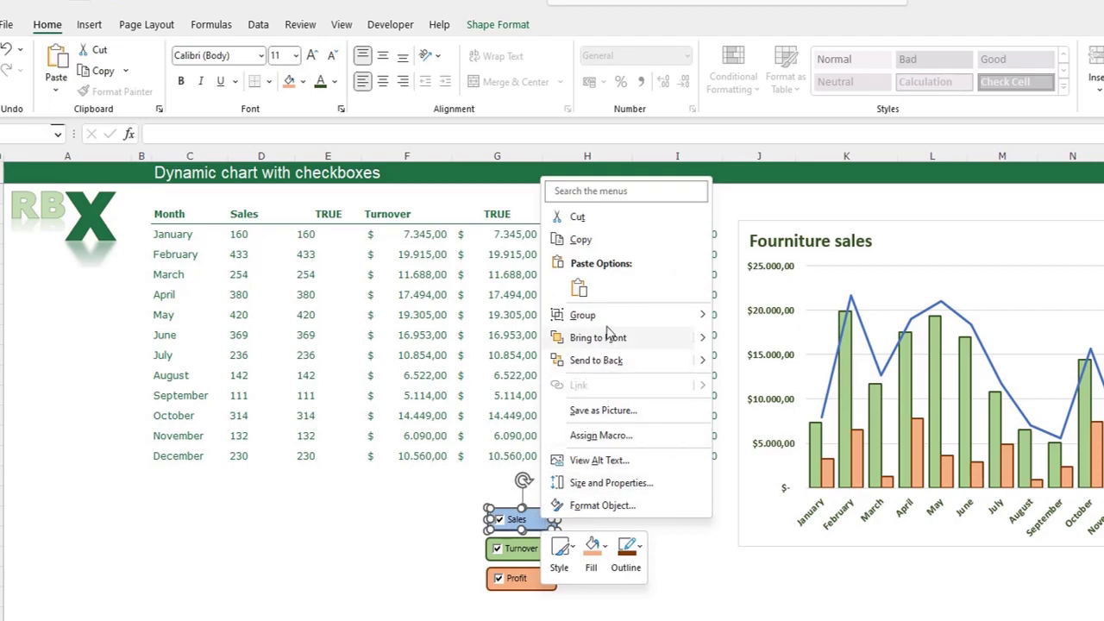
Step: Group Sales with its blue rectangle and Turnover with its green rectangle
{"action": "mouse_move", "coordinate": [614, 317]}
{"action": "left_click", "coordinate": [750, 318]}
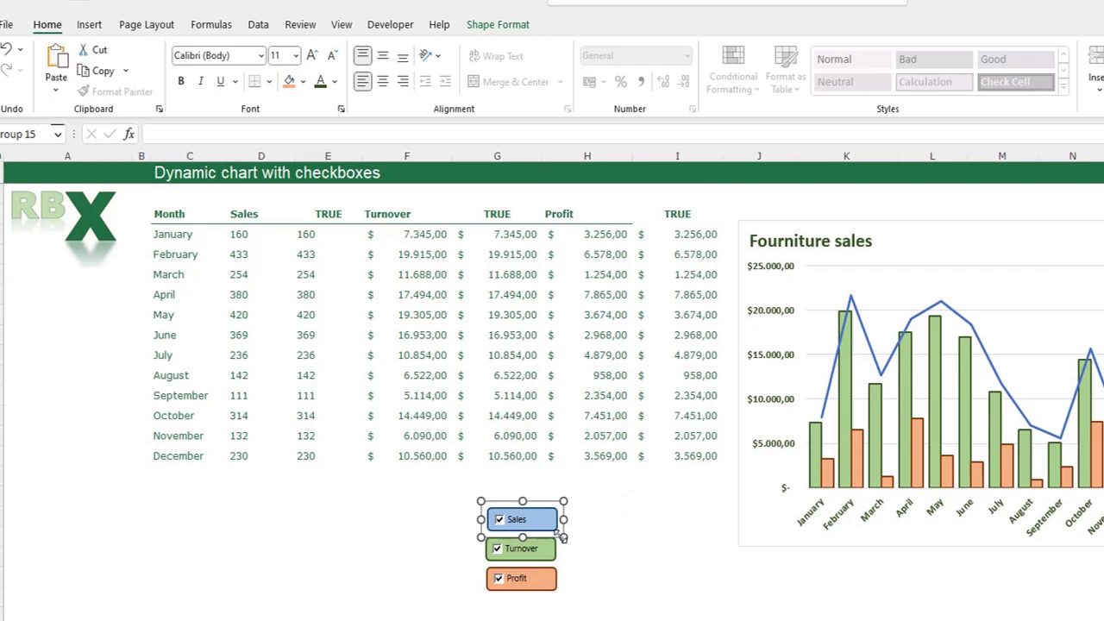
{"action": "right_click", "coordinate": [524, 553]}
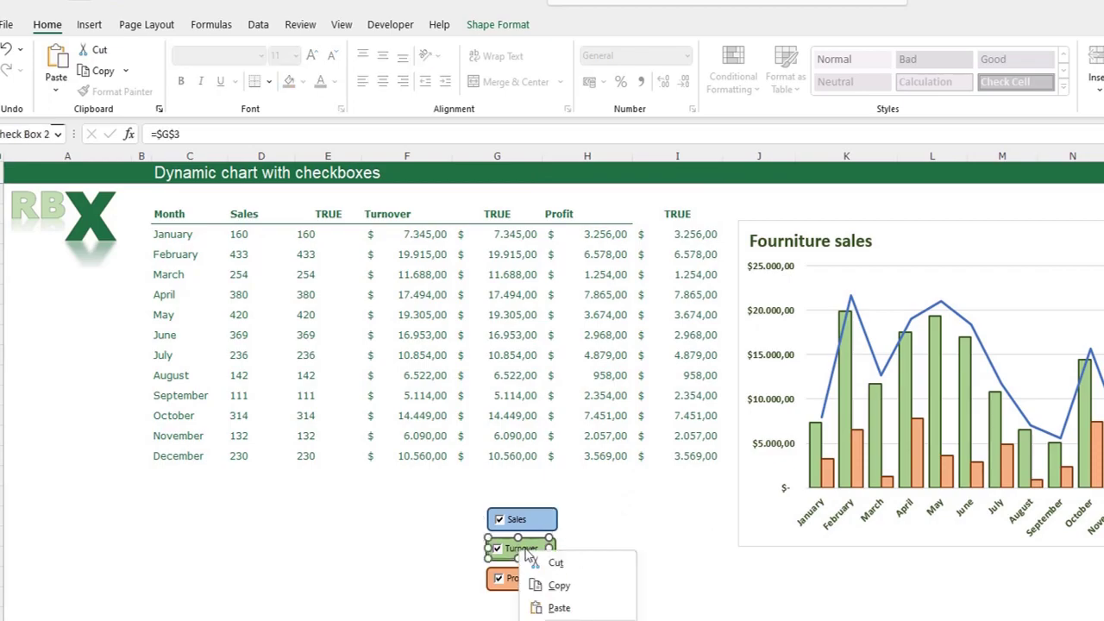
{"action": "left_click", "coordinate": [553, 550]}
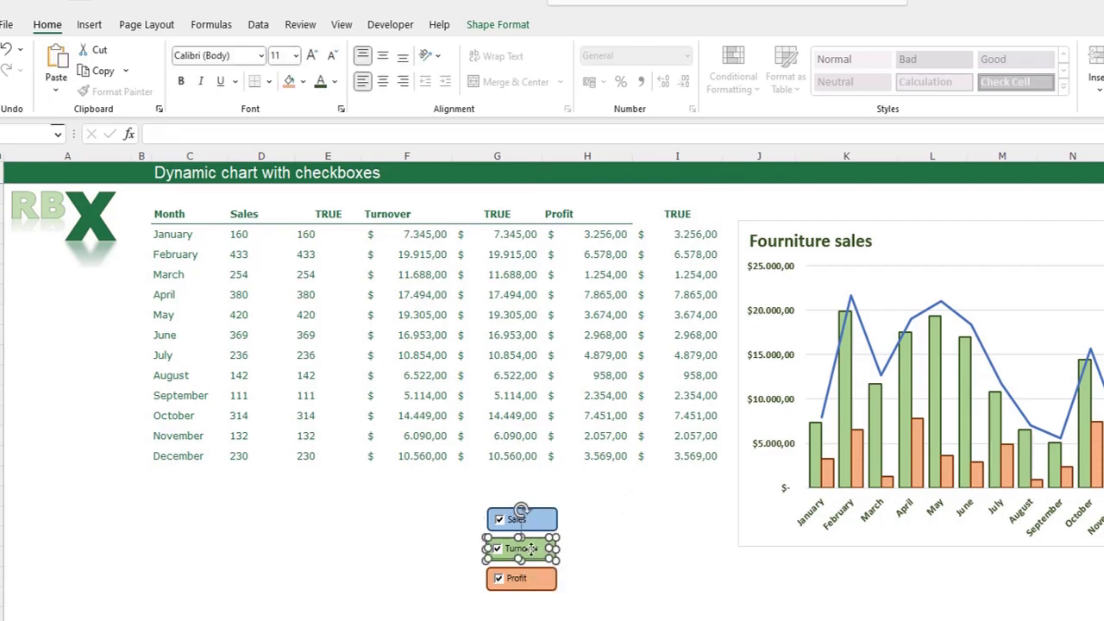
{"action": "right_click", "coordinate": [532, 548]}
{"action": "left_click", "coordinate": [716, 354]}
Step: Group the Profit checkbox with its orange rectangle
{"action": "right_click", "coordinate": [518, 579]}
{"action": "key", "text": "Escape"}
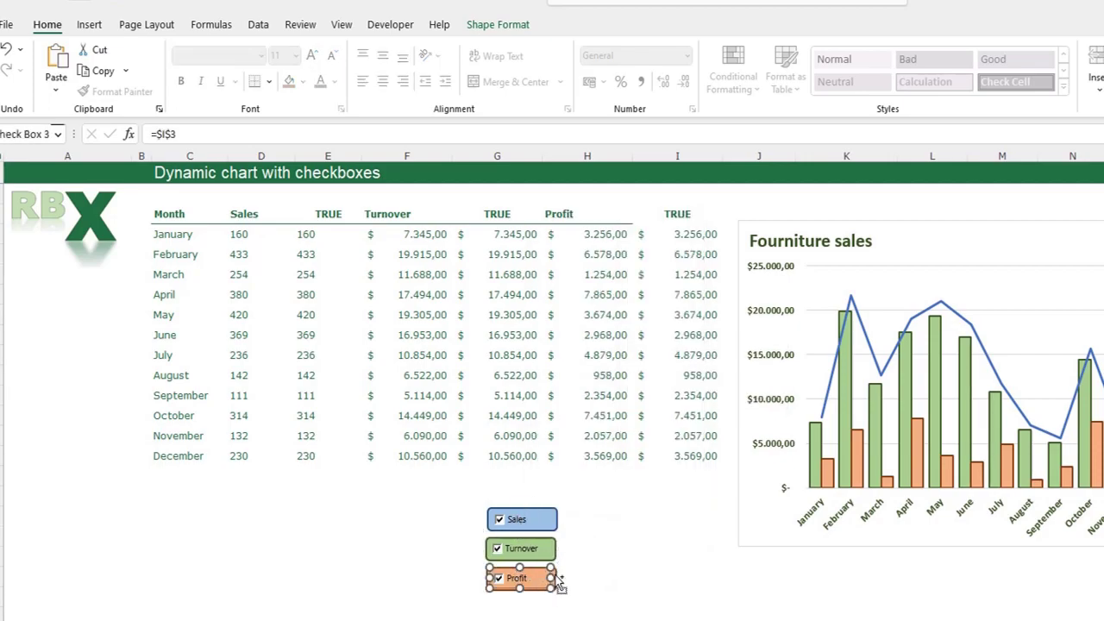
{"action": "left_click", "coordinate": [531, 571], "text": "ctrl"}
{"action": "right_click", "coordinate": [532, 587]}
{"action": "mouse_move", "coordinate": [669, 377]}
{"action": "left_click", "coordinate": [730, 379]}
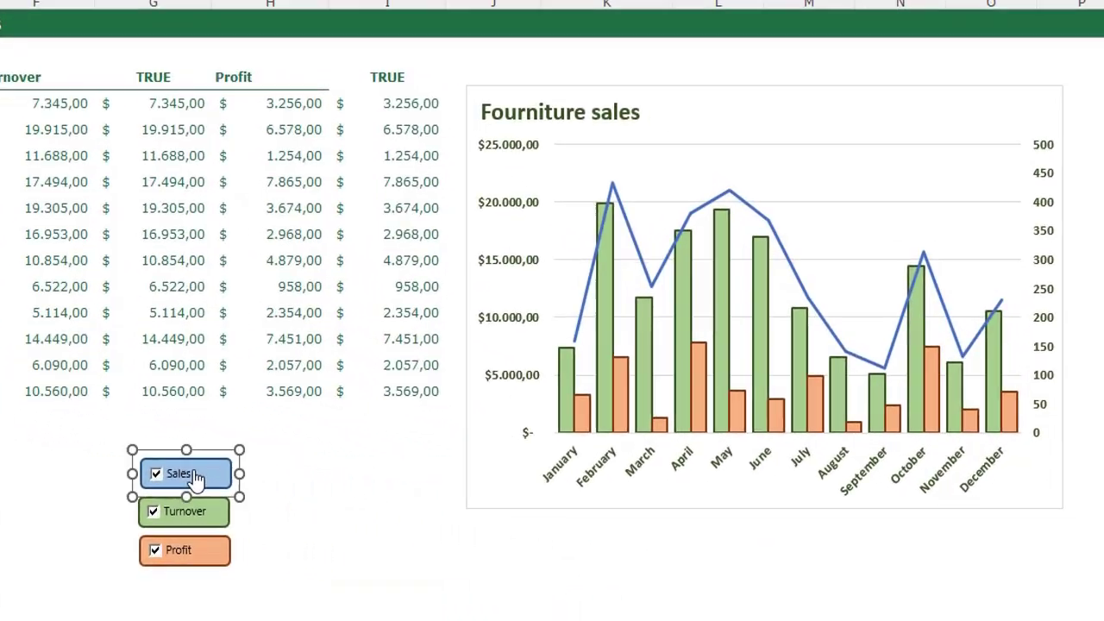
Step: Remove the Sales button from below the table and send the chart to the back
{"action": "right_click", "coordinate": [502, 510]}
{"action": "key", "text": "Escape"}
{"action": "key", "text": "Delete"}
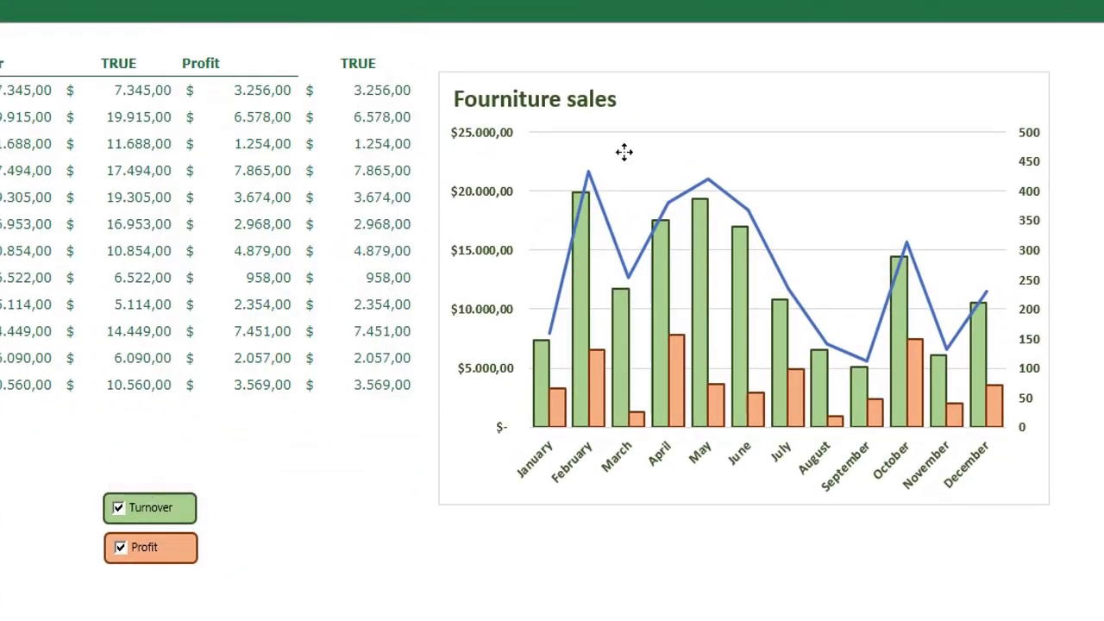
{"action": "left_click", "coordinate": [755, 92]}
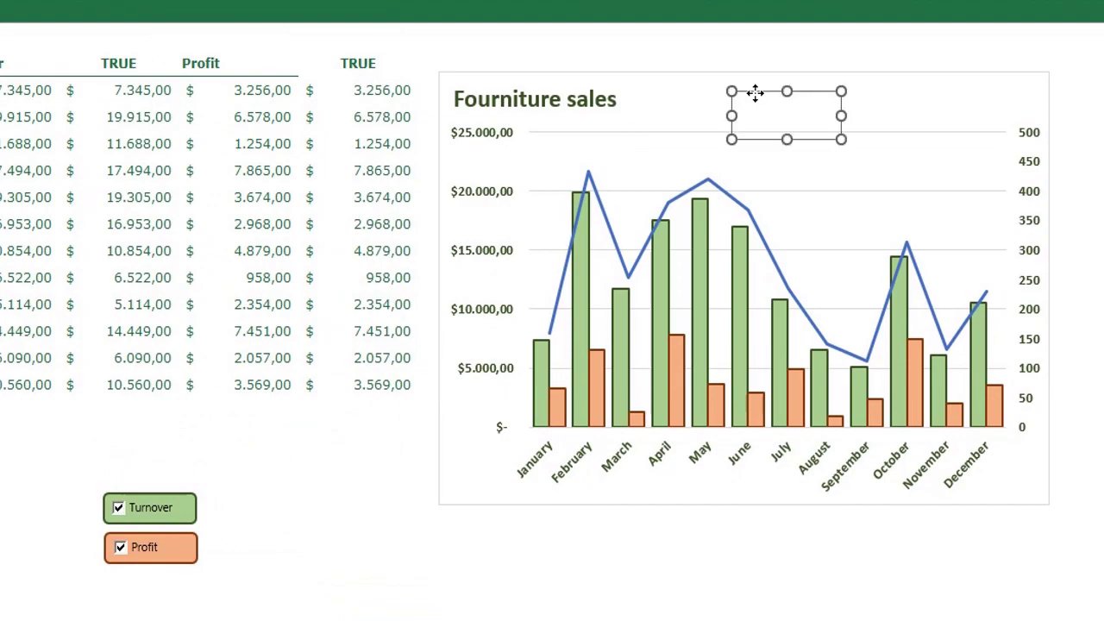
{"action": "left_click", "coordinate": [458, 420]}
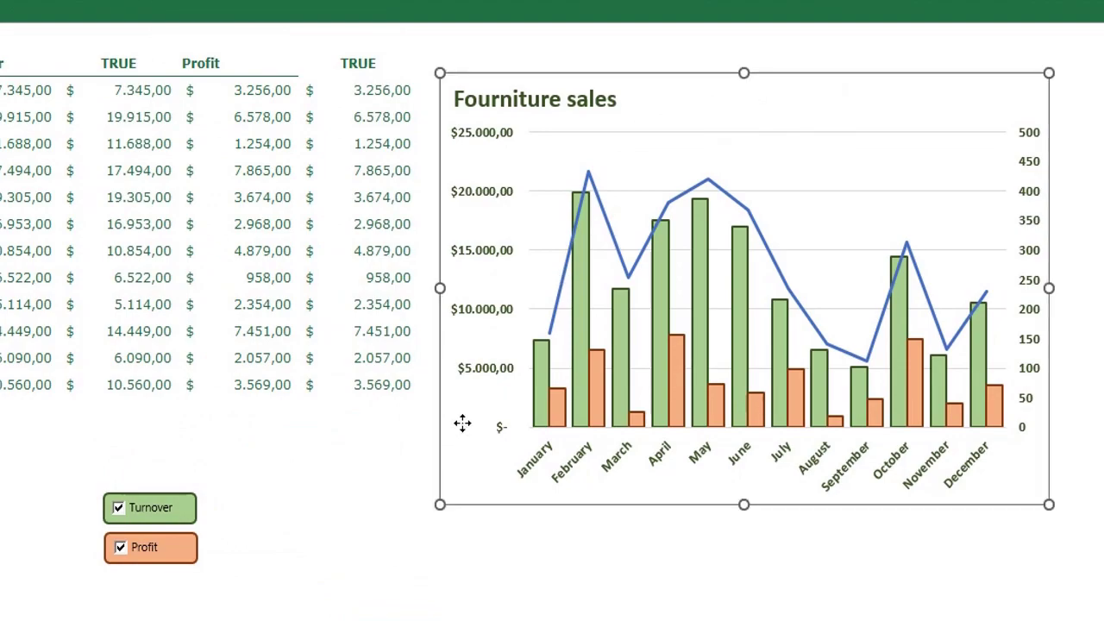
{"action": "right_click", "coordinate": [455, 412]}
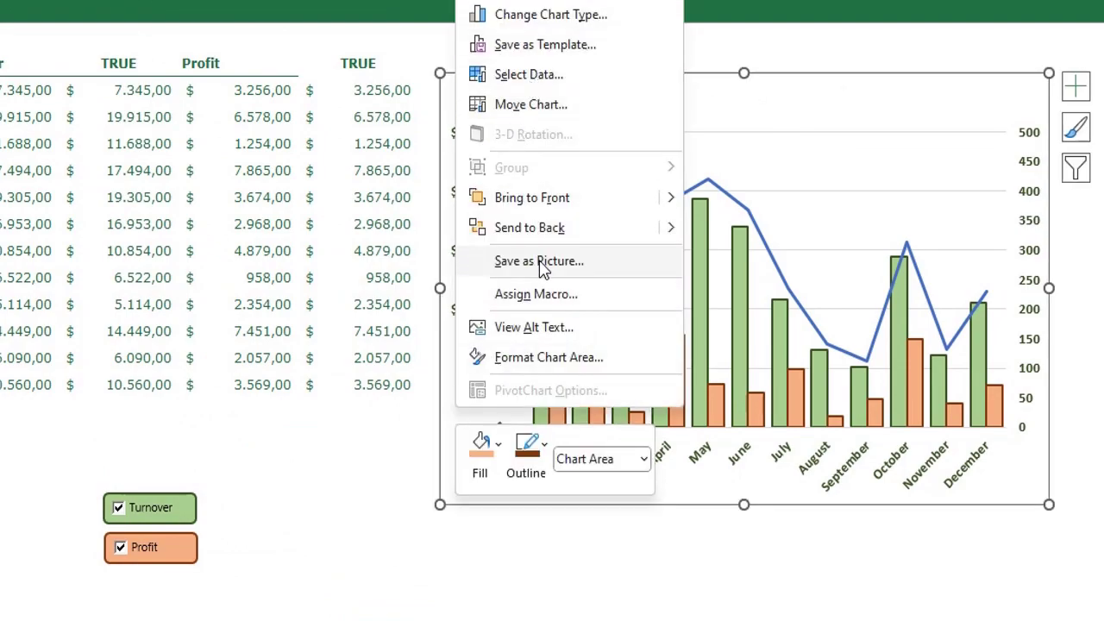
{"action": "left_click", "coordinate": [529, 227]}
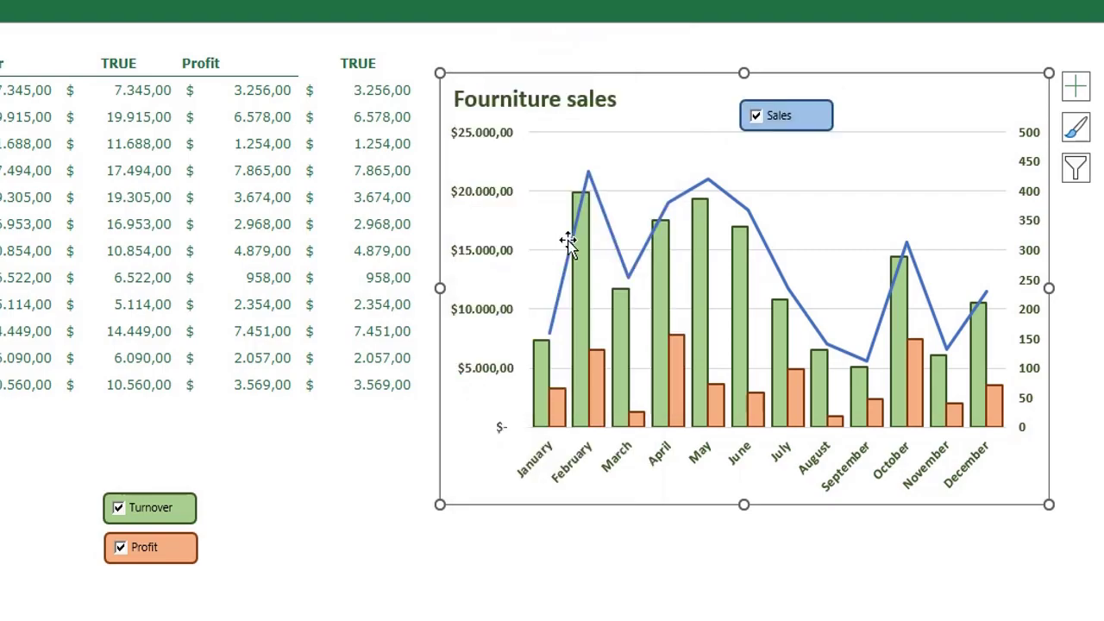
Step: Line up the Sales, Turnover and Profit checkboxes along the chart's top right
{"action": "right_click", "coordinate": [807, 114]}
{"action": "left_click_drag", "start_coordinate": [806, 91], "coordinate": [796, 78]}
{"action": "right_click", "coordinate": [190, 520]}
{"action": "left_click_drag", "start_coordinate": [190, 520], "coordinate": [915, 83]}
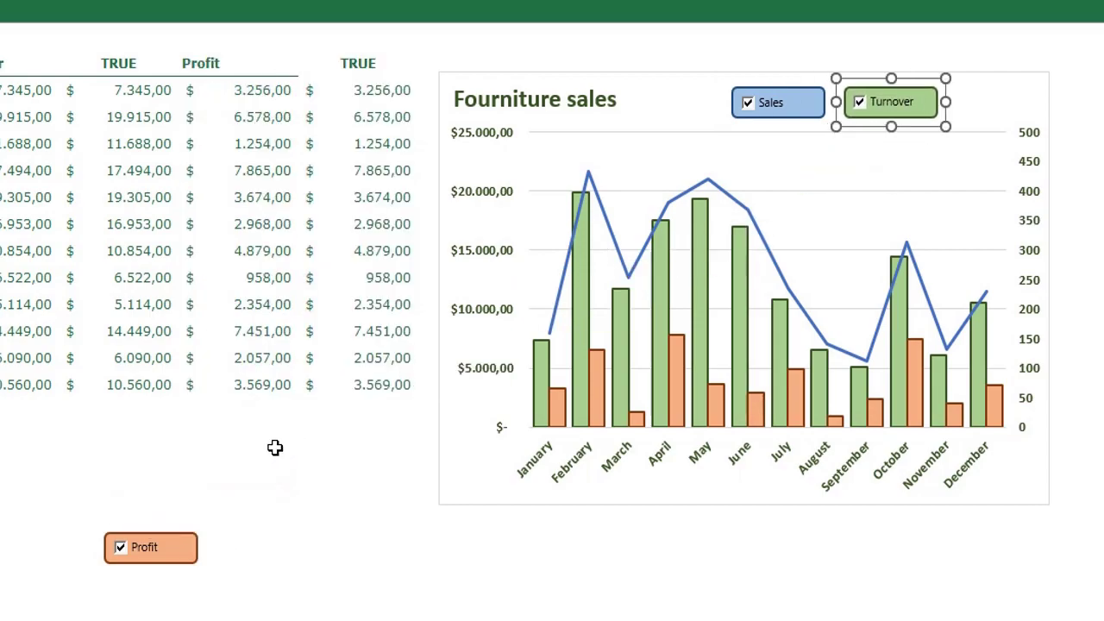
{"action": "right_click", "coordinate": [166, 557]}
{"action": "left_click", "coordinate": [125, 524]}
{"action": "left_click_drag", "start_coordinate": [125, 525], "coordinate": [966, 76]}
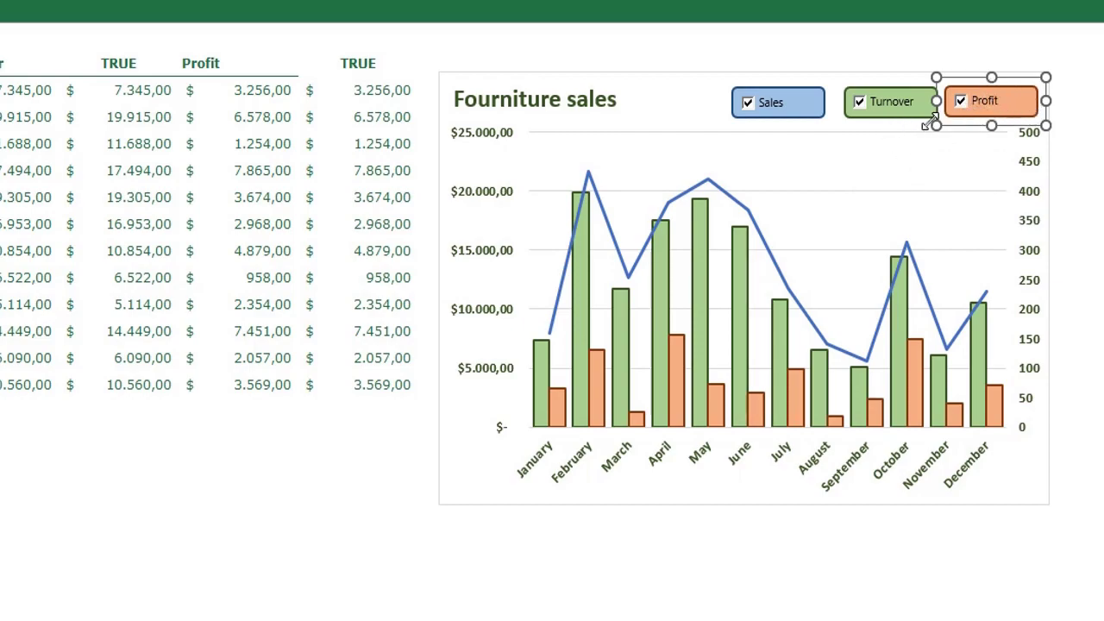
{"action": "left_click", "coordinate": [901, 112], "text": "ctrl"}
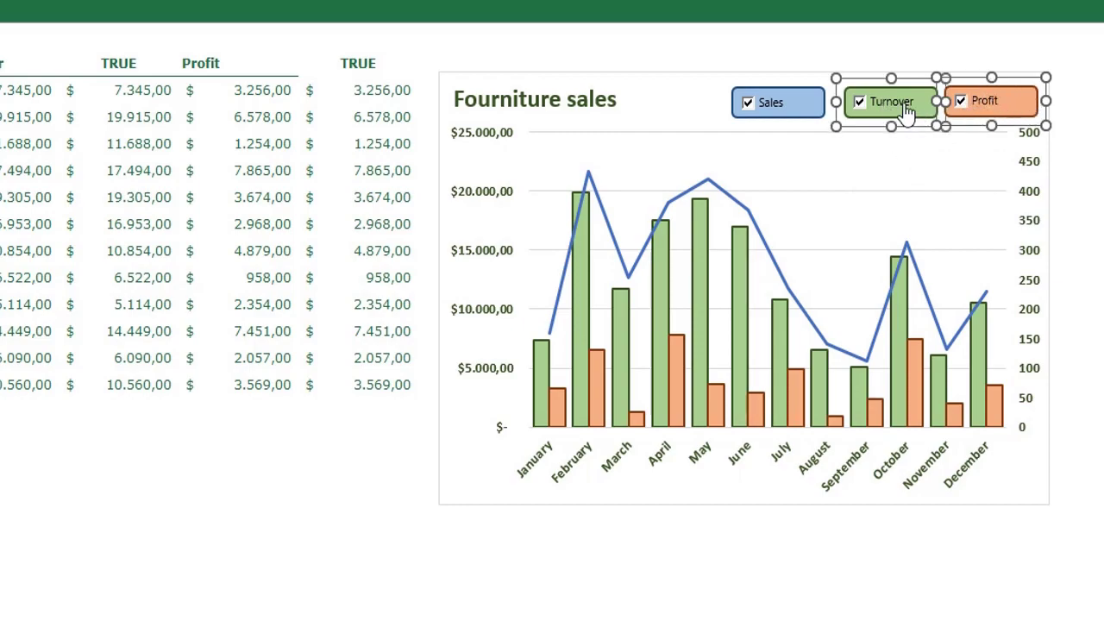
Step: Distribute the three selected checkboxes horizontally using Shape Format > Align
{"action": "left_click", "coordinate": [785, 112], "text": "ctrl"}
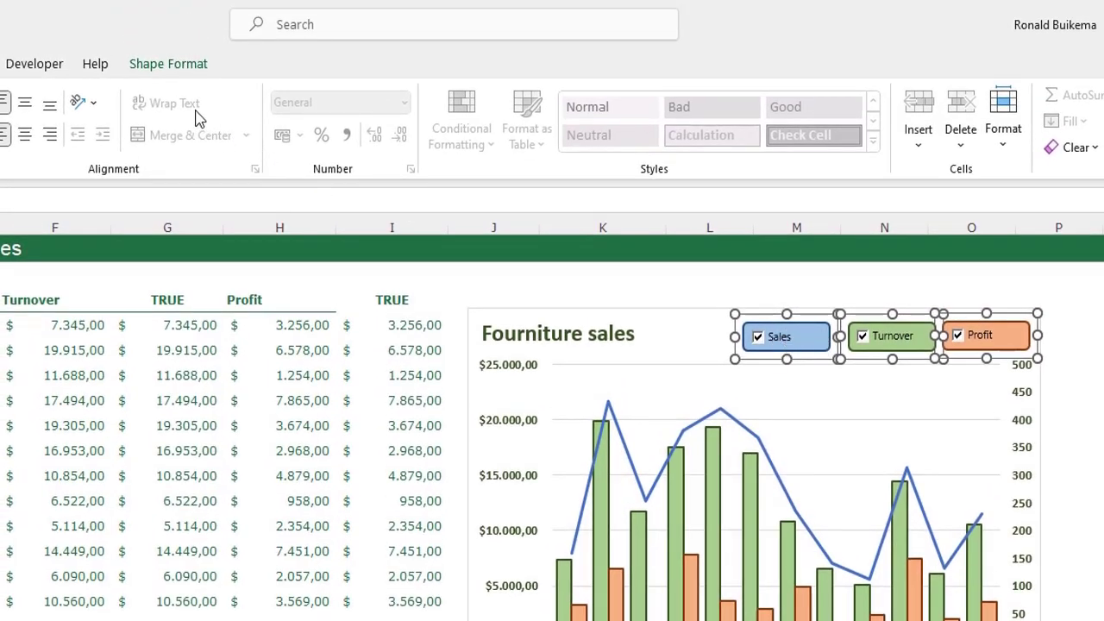
{"action": "left_click", "coordinate": [166, 64]}
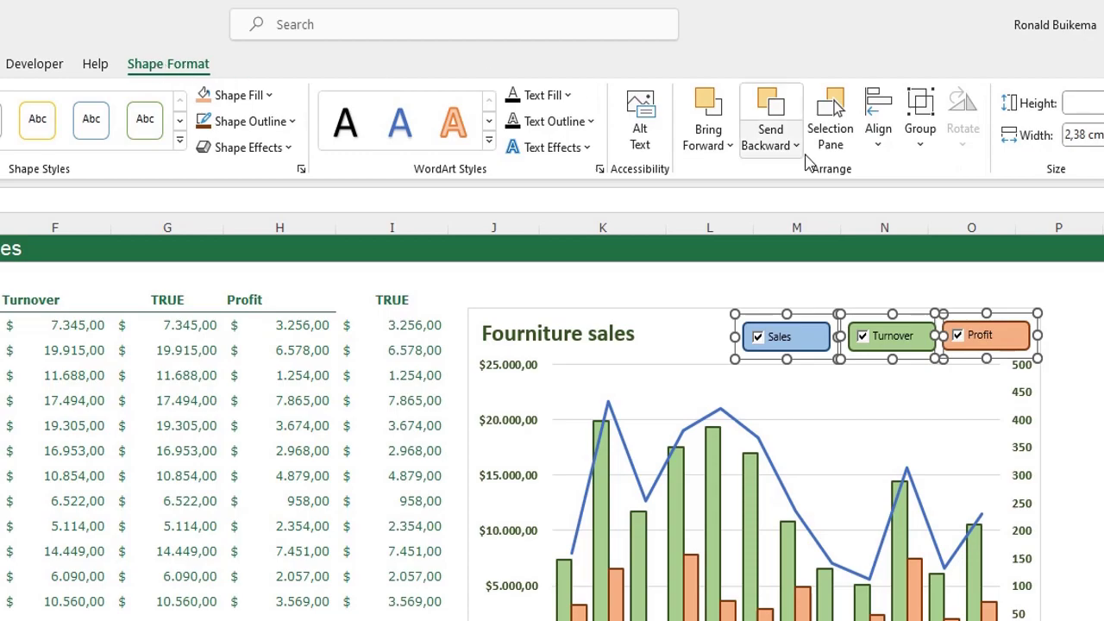
{"action": "left_click", "coordinate": [878, 138]}
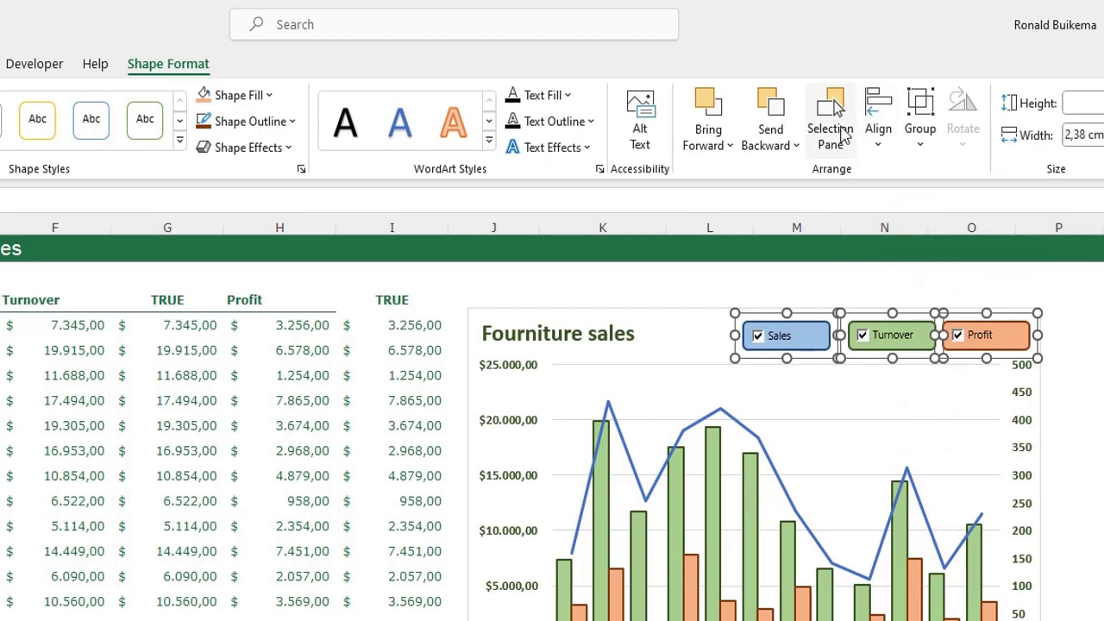
{"action": "left_click", "coordinate": [877, 121]}
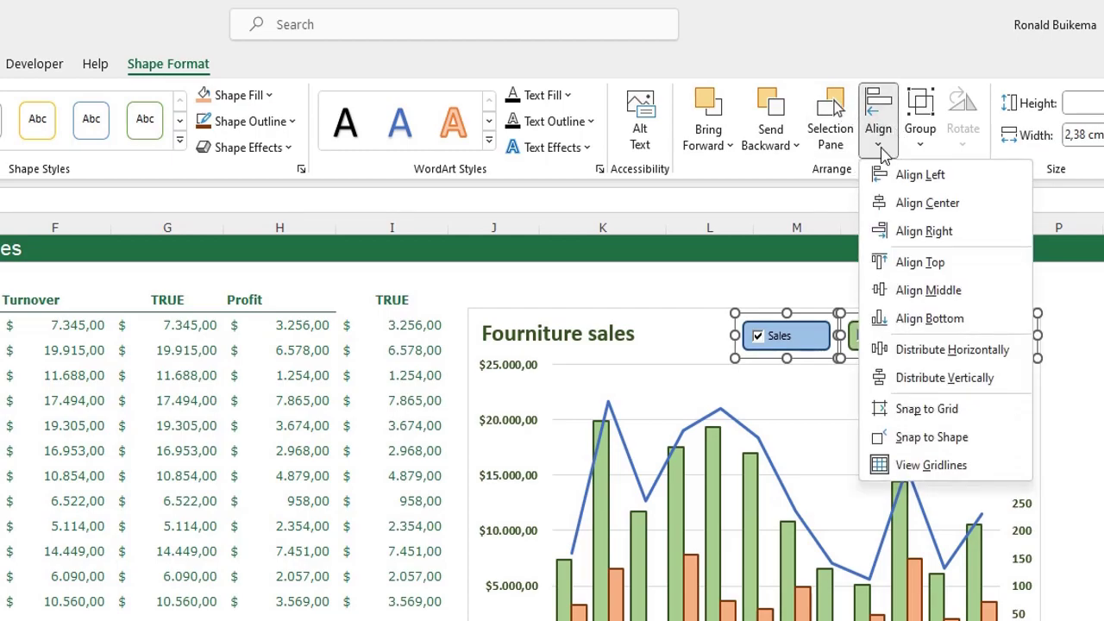
{"action": "left_click", "coordinate": [932, 349]}
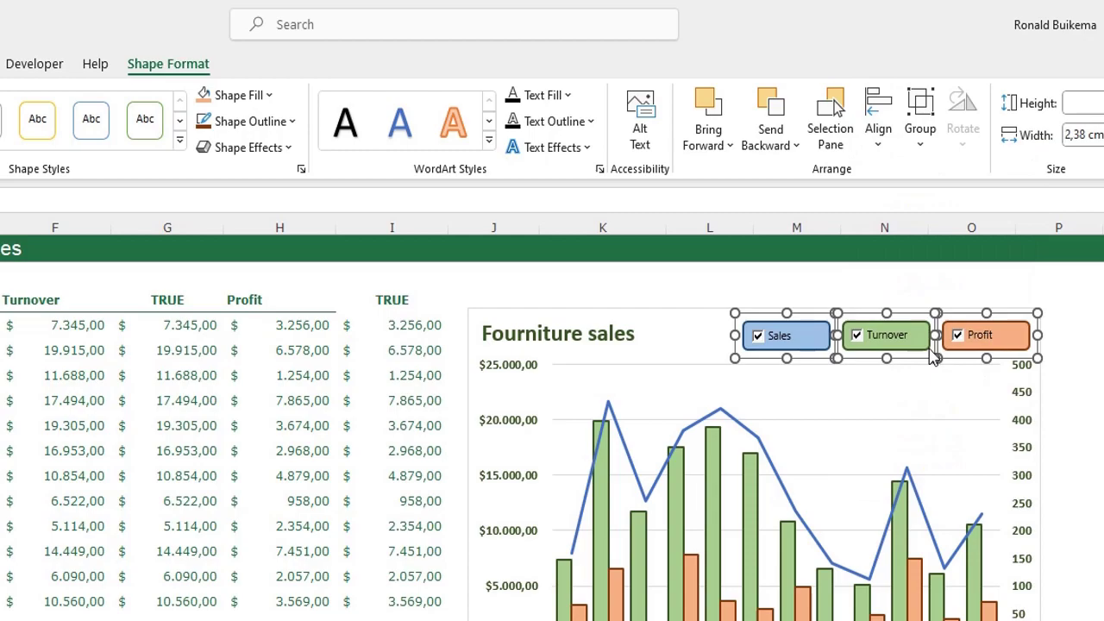
{"action": "key", "text": "Escape"}
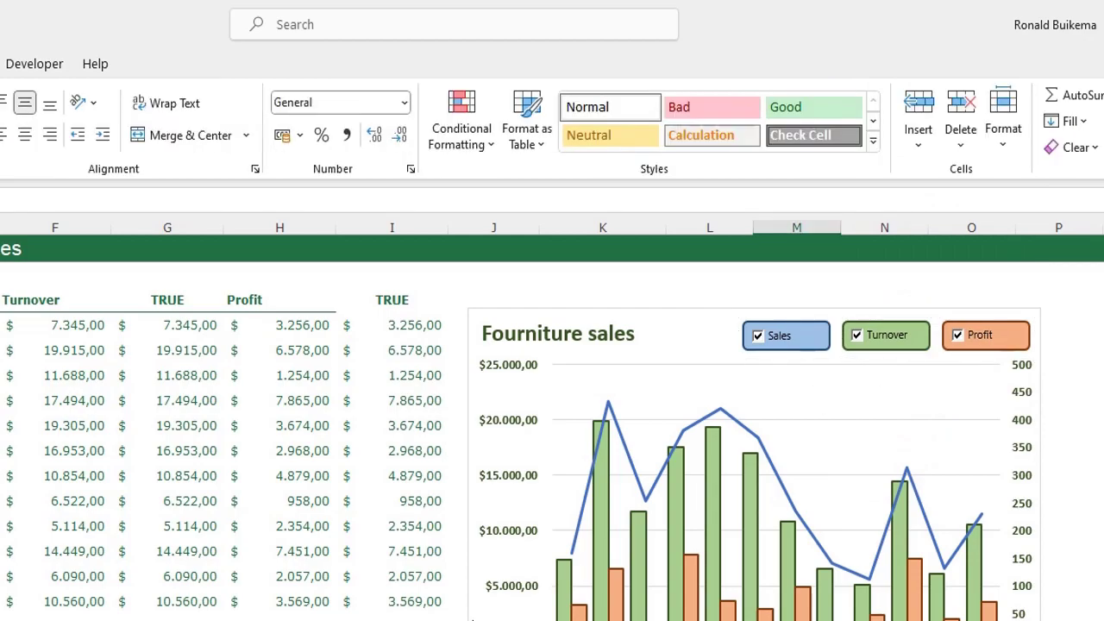
{"action": "left_click", "coordinate": [471, 619]}
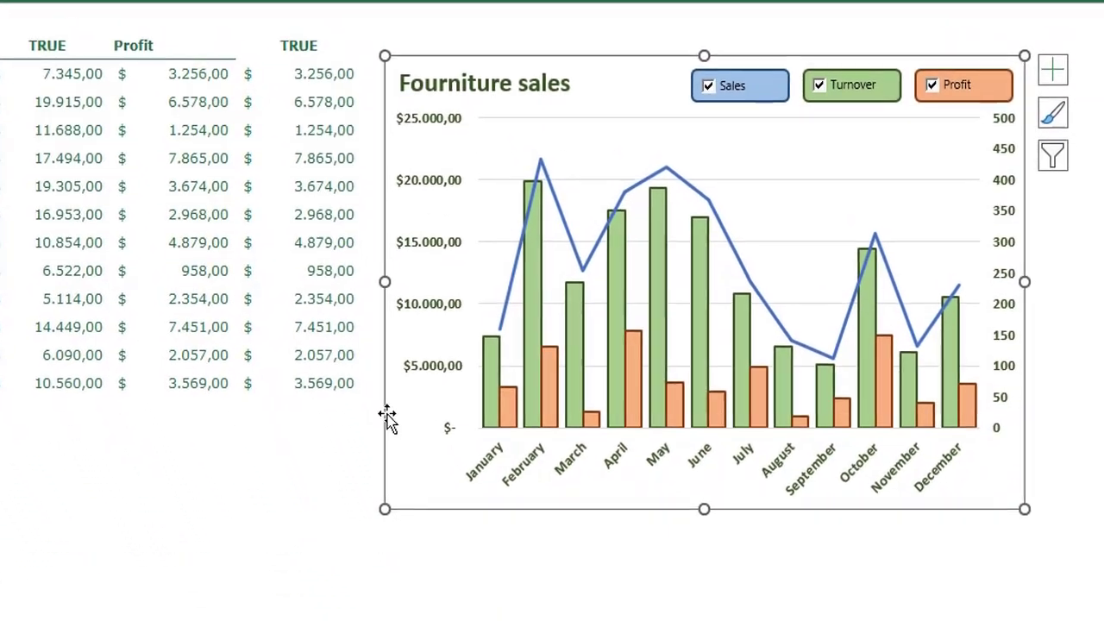
Step: Set the chart area's border to No line in Format Chart Area
{"action": "double_click", "coordinate": [472, 617]}
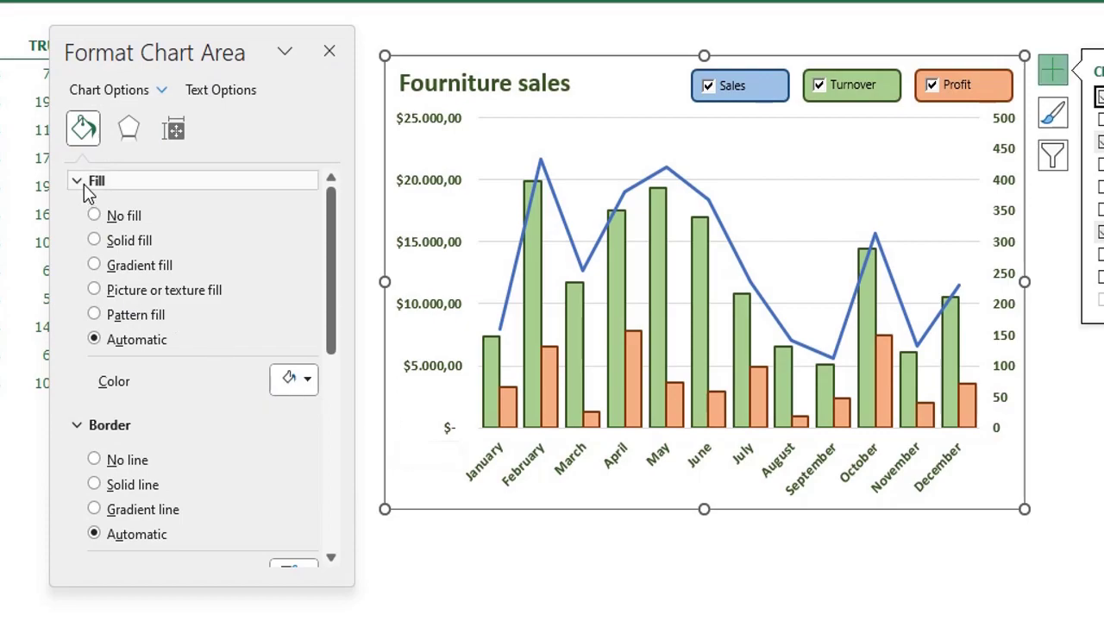
{"action": "left_click", "coordinate": [94, 460]}
{"action": "left_click", "coordinate": [329, 51]}
{"action": "left_click", "coordinate": [320, 525]}
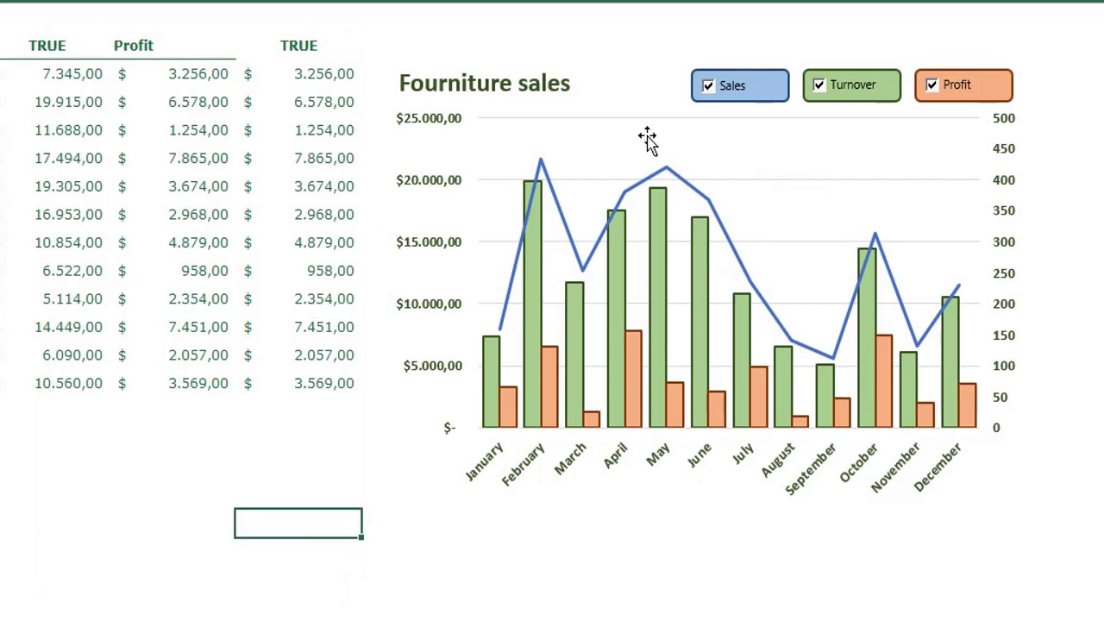
{"action": "left_click", "coordinate": [707, 88]}
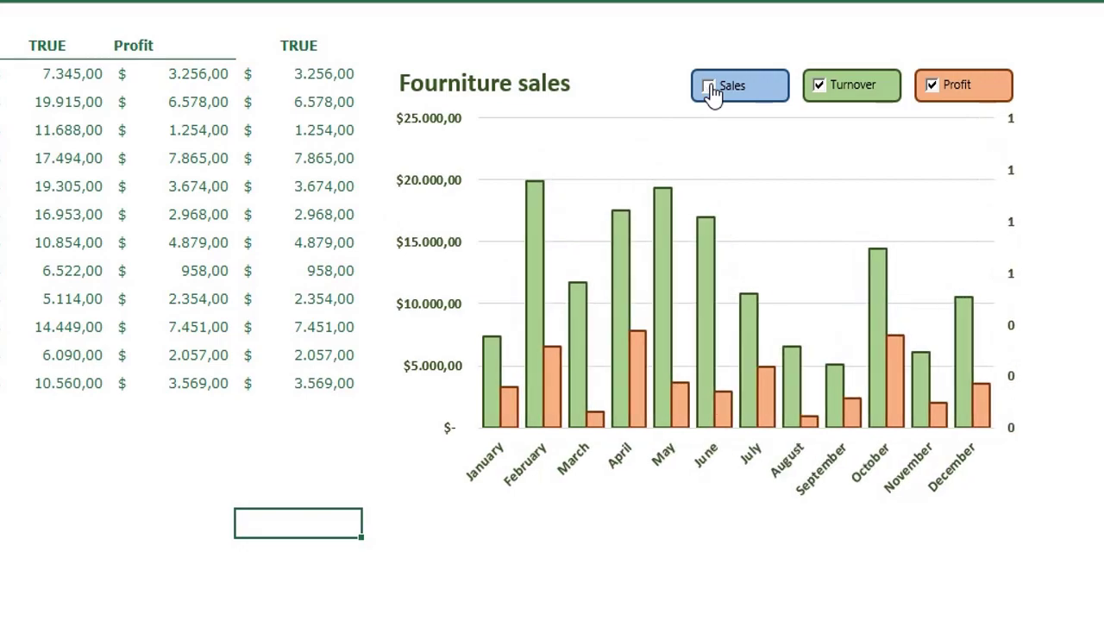
{"action": "left_click", "coordinate": [820, 91]}
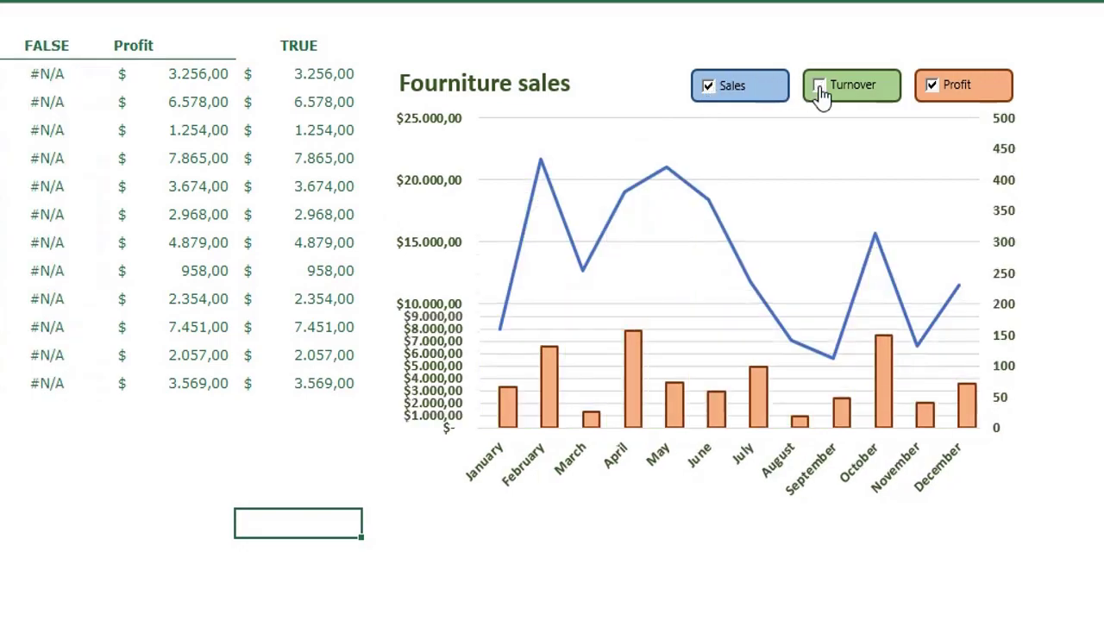
{"action": "left_click", "coordinate": [820, 88]}
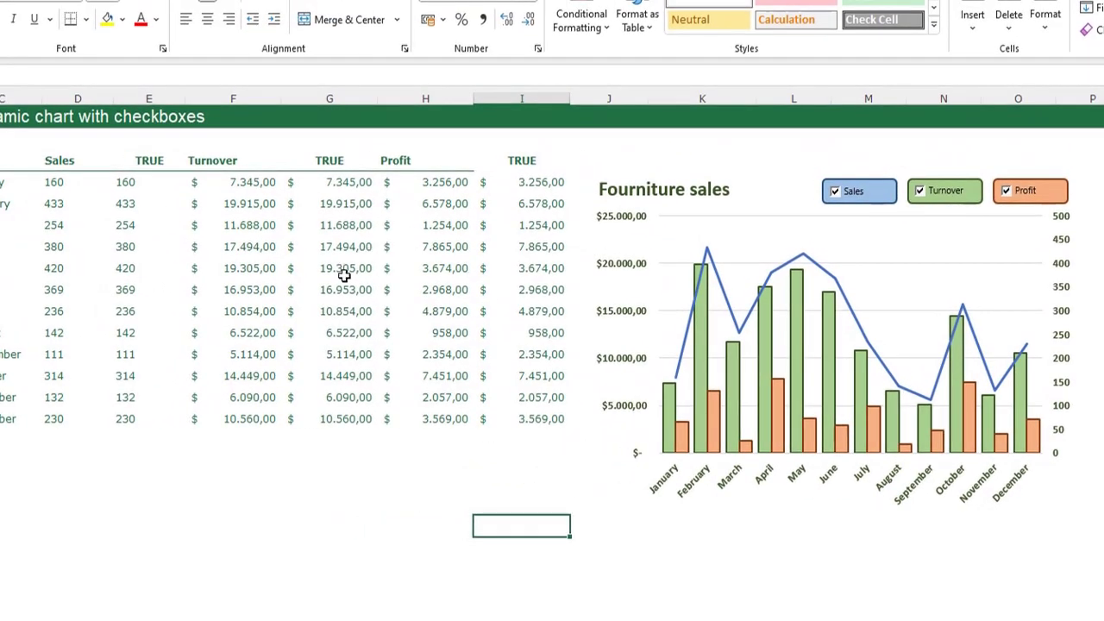
Step: Check column G's helper formula, hide columns E, G and I, then select the chart
{"action": "left_click", "coordinate": [67, 185]}
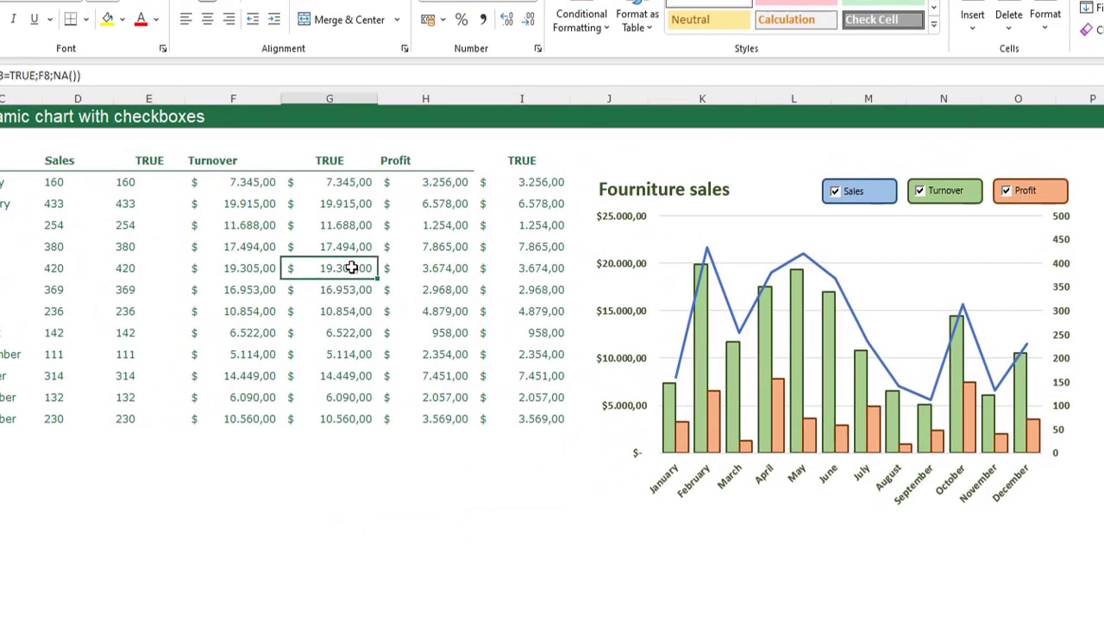
{"action": "left_click", "coordinate": [522, 99]}
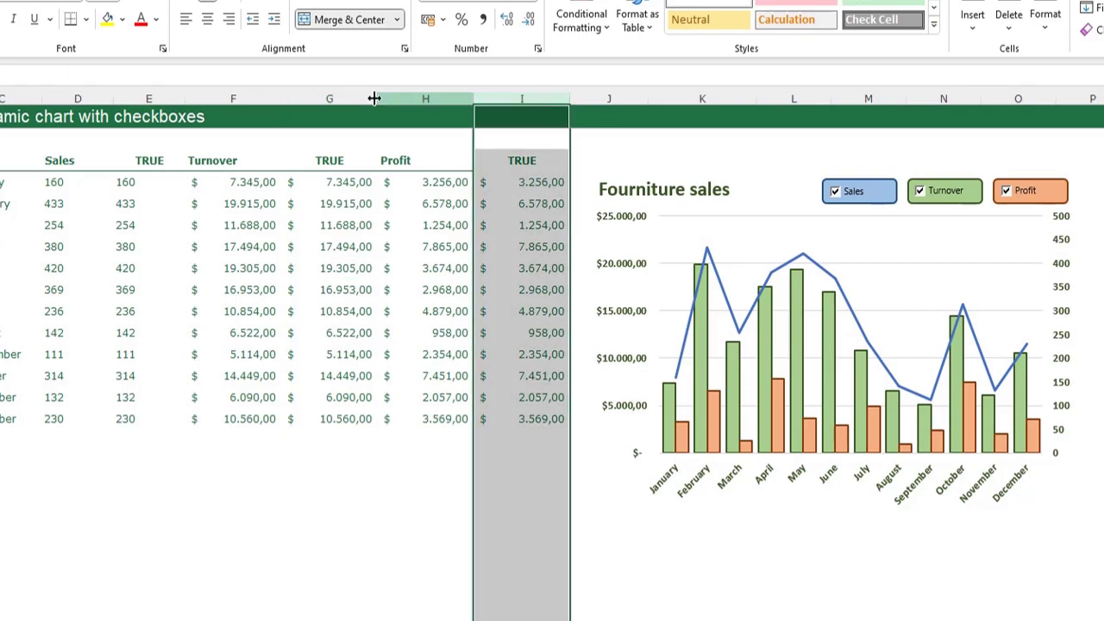
{"action": "left_click", "coordinate": [329, 98], "text": "ctrl"}
{"action": "left_click", "coordinate": [150, 99], "text": "ctrl"}
{"action": "right_click", "coordinate": [151, 98]}
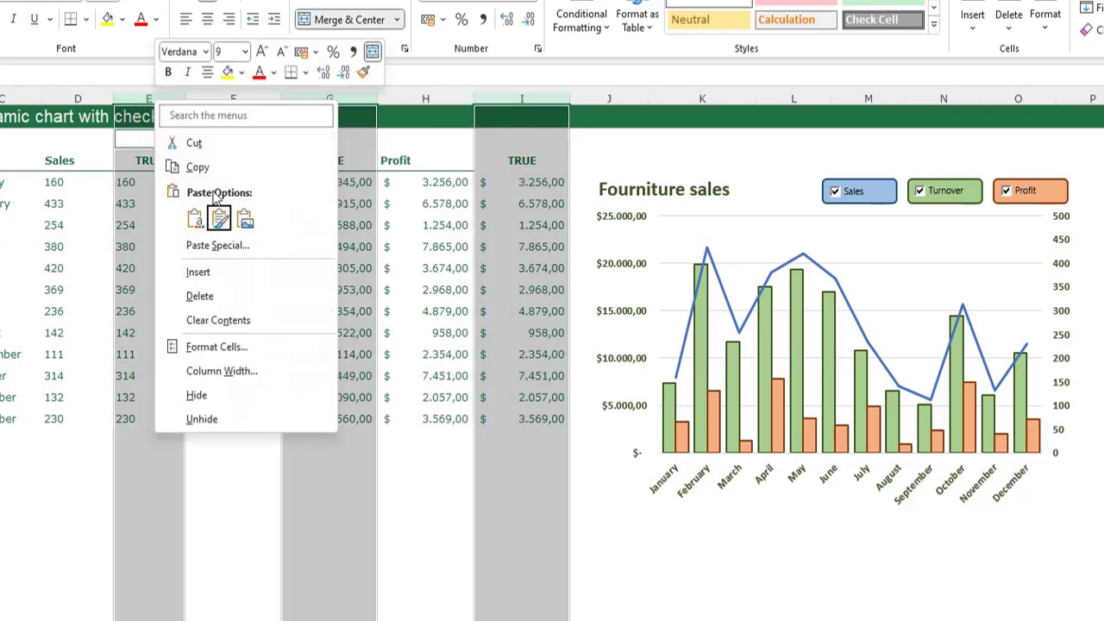
{"action": "left_click", "coordinate": [267, 402]}
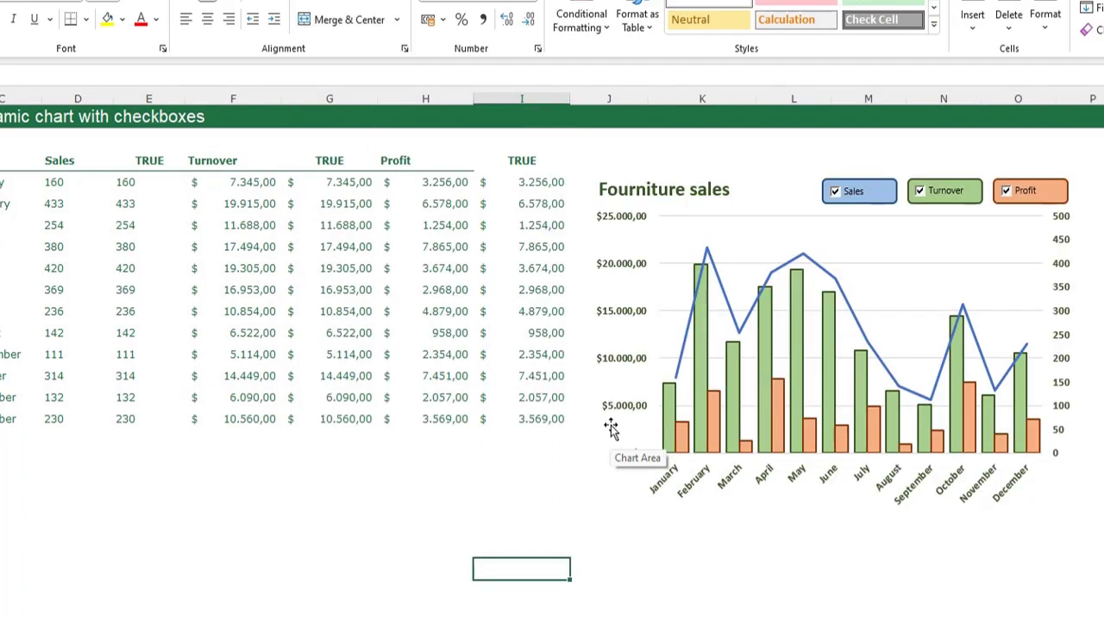
{"action": "left_click", "coordinate": [611, 429]}
Step: Turn on Show data in hidden rows and columns in the chart's Select Data settings
{"action": "right_click", "coordinate": [610, 429]}
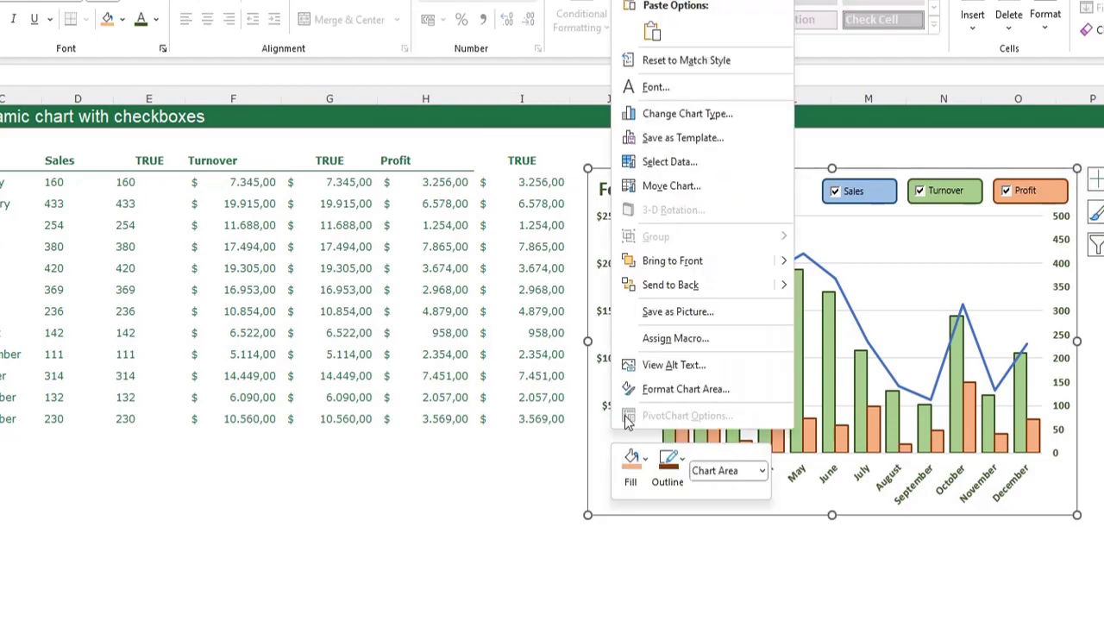
{"action": "left_click", "coordinate": [678, 161]}
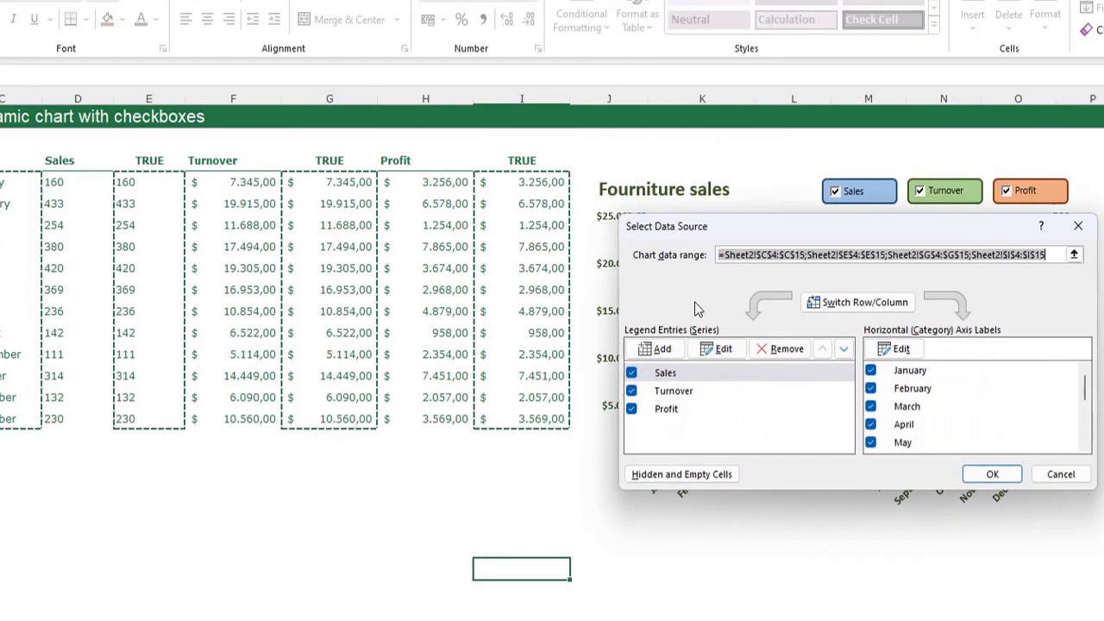
{"action": "left_click", "coordinate": [691, 474]}
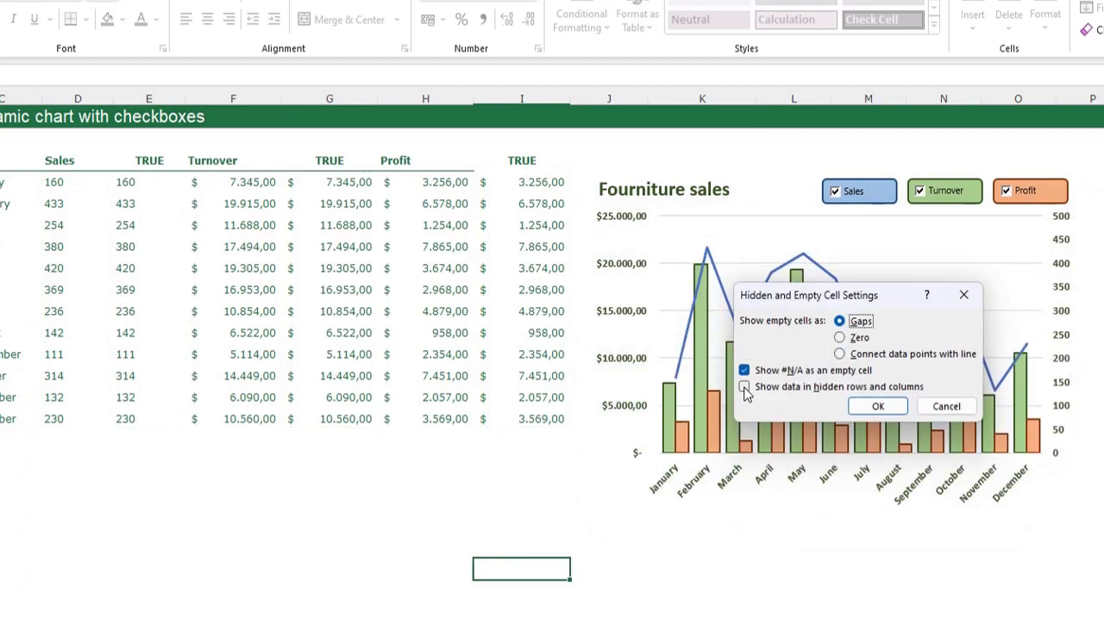
{"action": "left_click", "coordinate": [745, 388]}
{"action": "left_click", "coordinate": [871, 407]}
{"action": "left_click", "coordinate": [988, 472]}
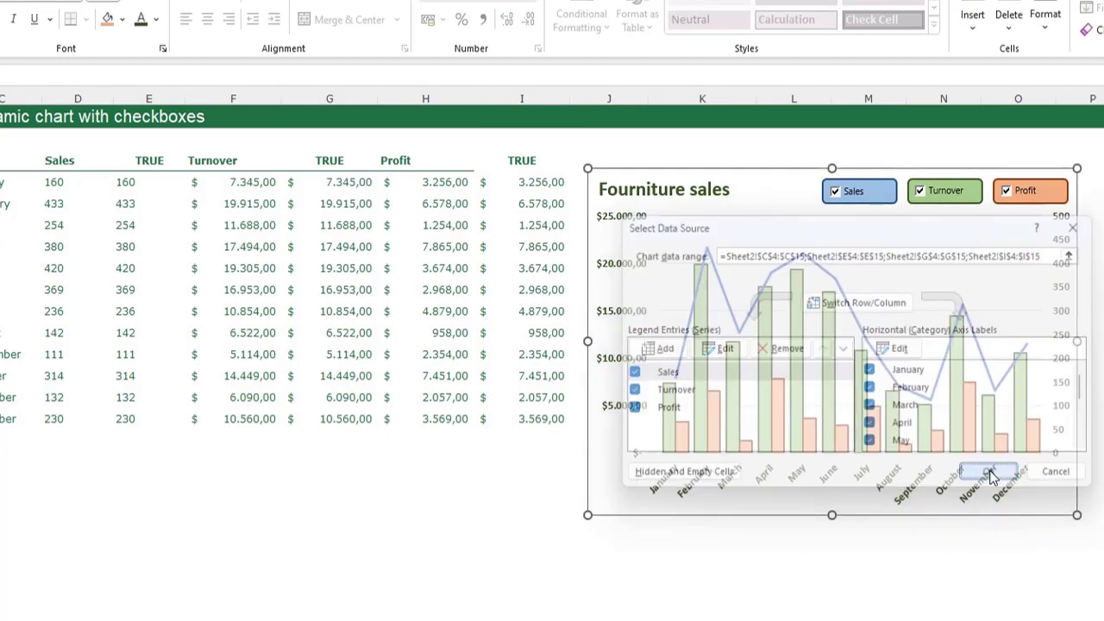
Step: Hide helper columns E, G and I
{"action": "left_click", "coordinate": [539, 98]}
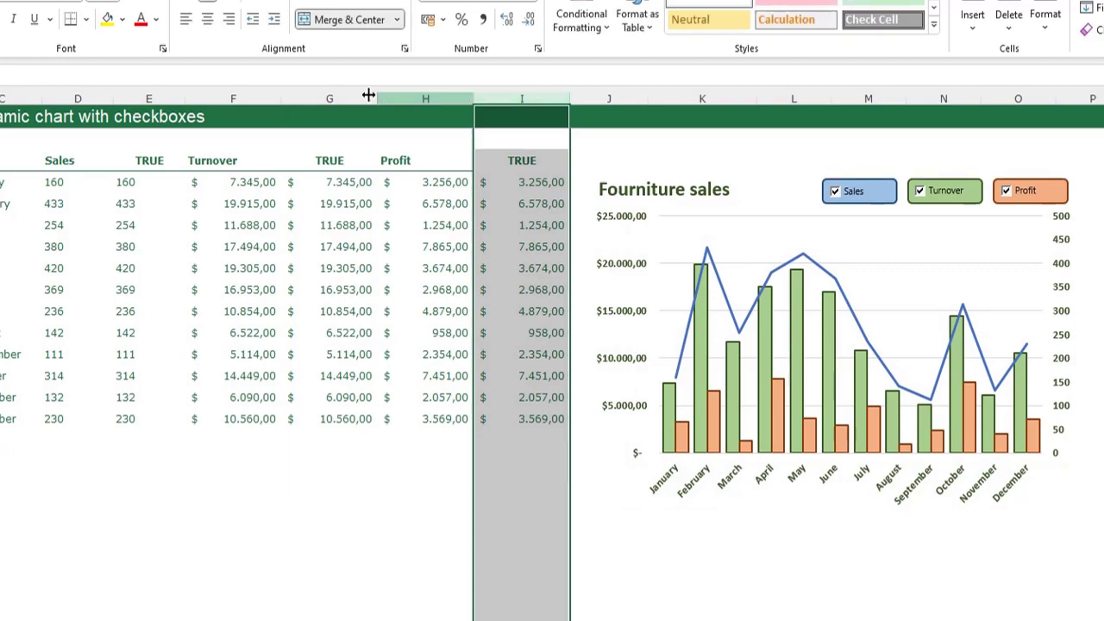
{"action": "left_click", "coordinate": [330, 97], "text": "ctrl"}
{"action": "left_click", "coordinate": [149, 98], "text": "ctrl"}
{"action": "right_click", "coordinate": [158, 100]}
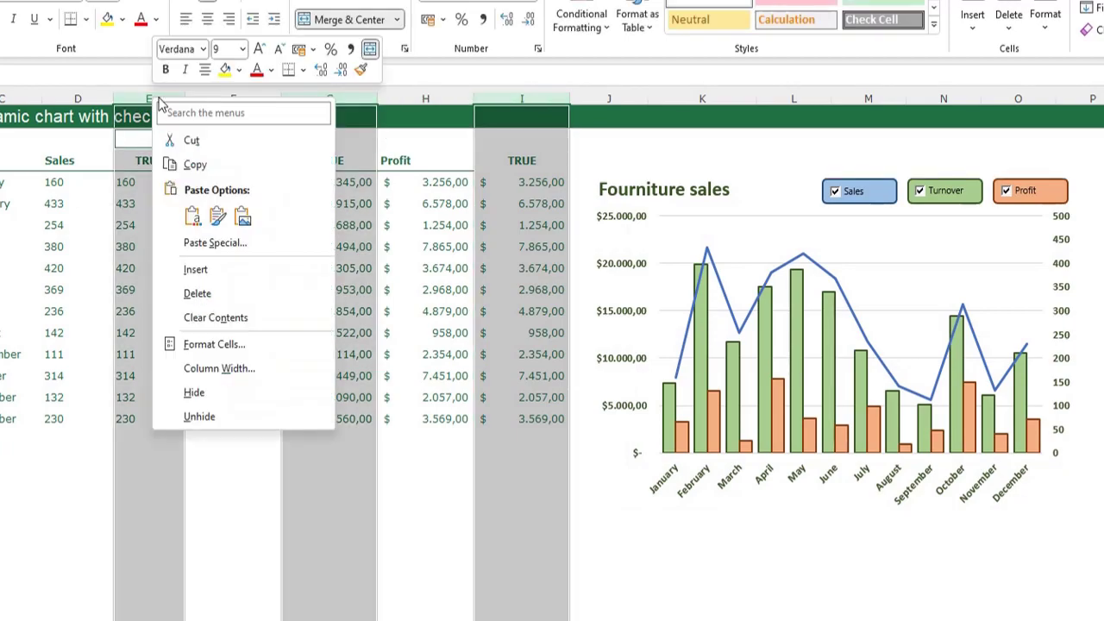
{"action": "left_click", "coordinate": [194, 392]}
{"action": "left_click", "coordinate": [501, 582]}
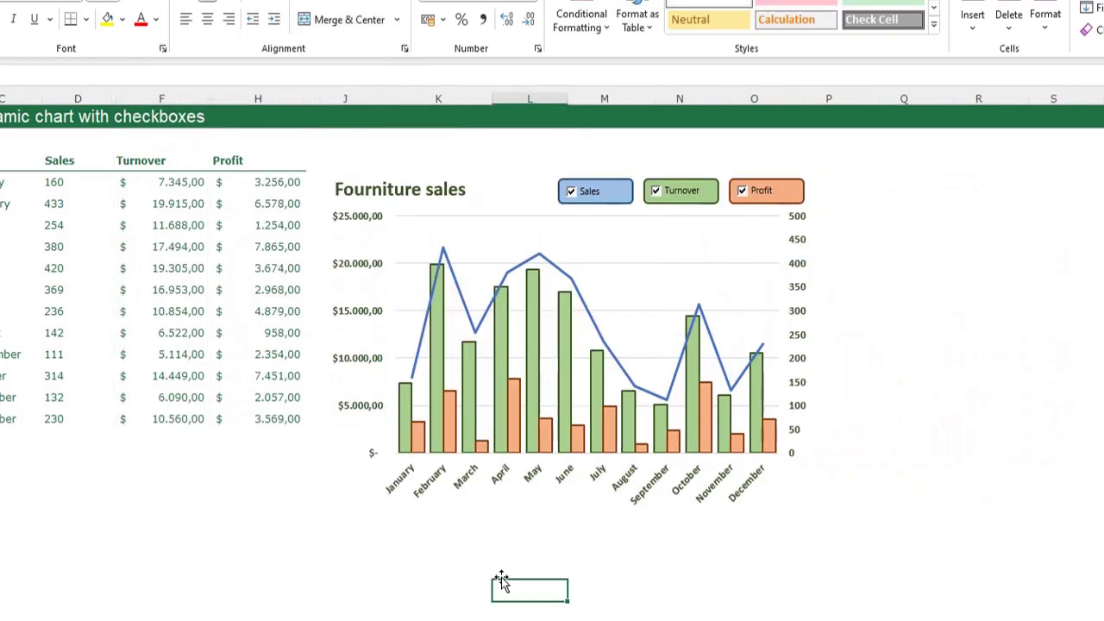